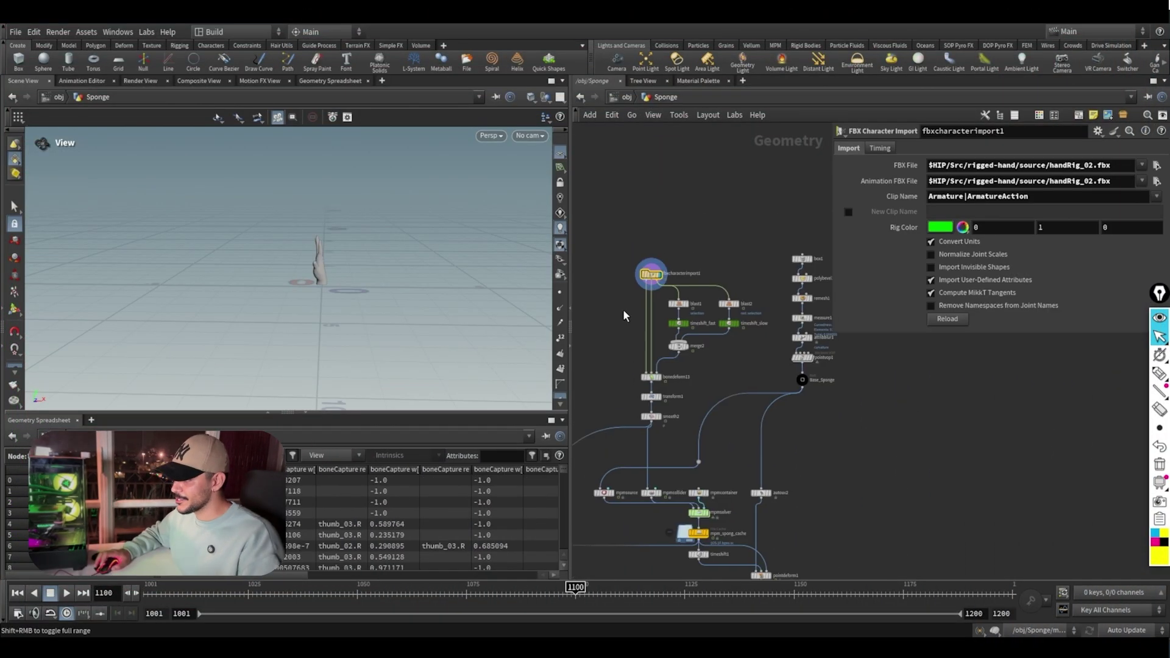
Step: Display the smooth2 node's hand mesh and scrub the timeline to frame 1105 to check the finger pose
scroll(633, 297, up, 3)
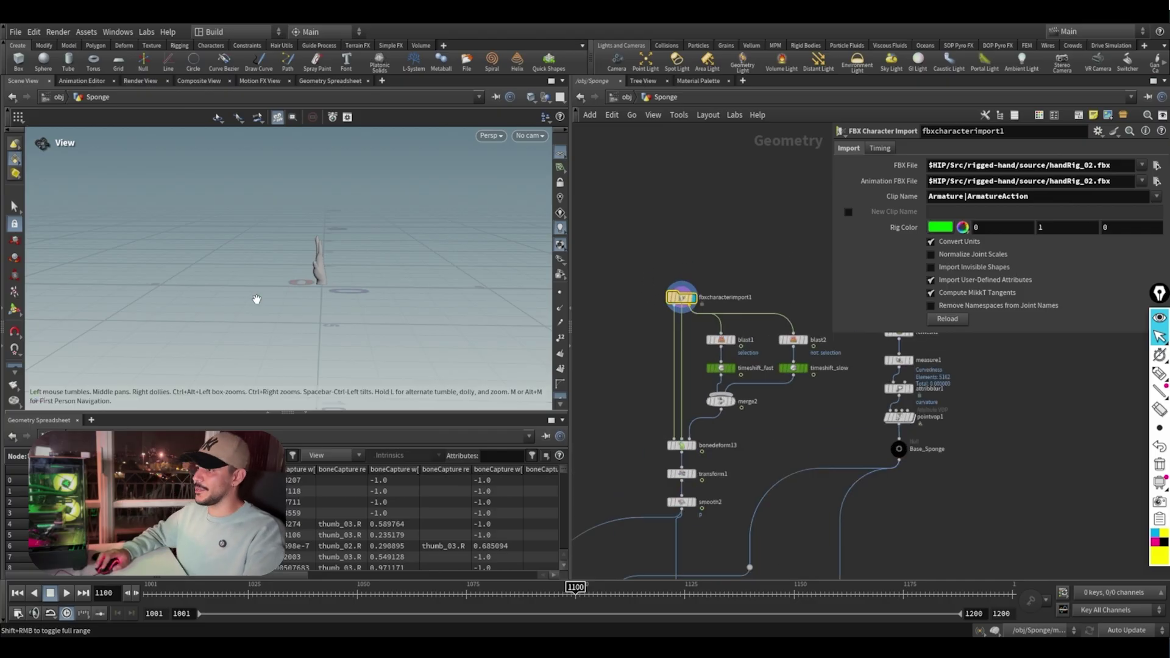
middle_drag(683, 520, 697, 451)
click(706, 434)
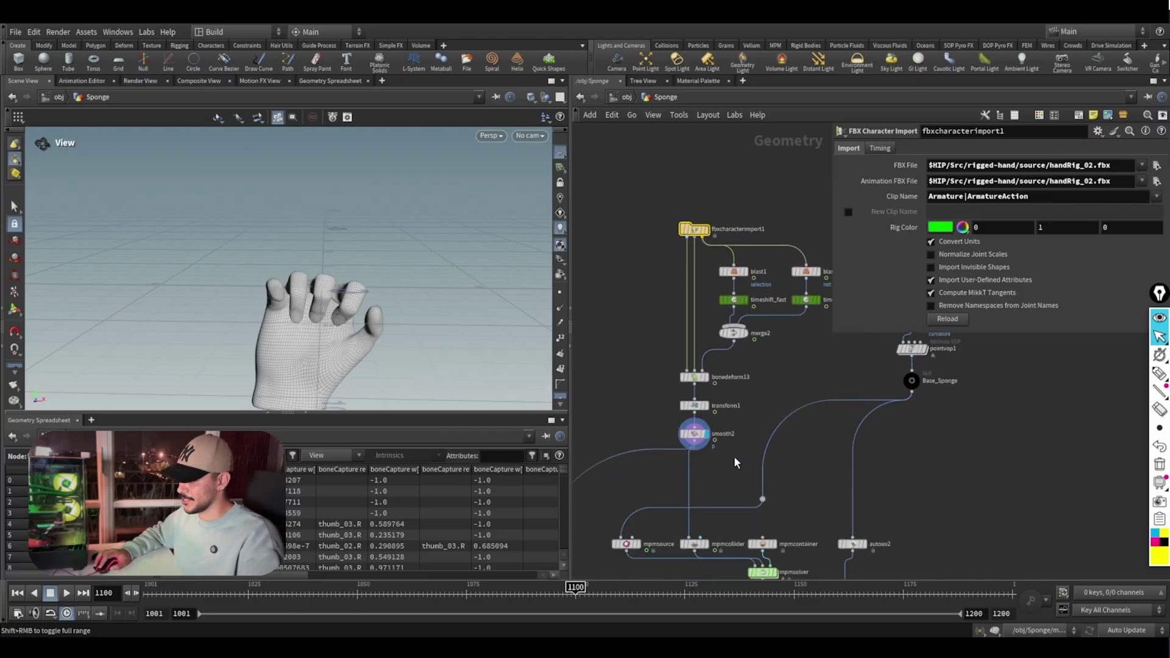
click(694, 434)
drag(376, 349, 329, 306)
mouse_move(576, 588)
mouse_down()
mouse_move(244, 588)
mouse_move(611, 588)
mouse_move(357, 589)
mouse_move(598, 589)
mouse_up()
drag(343, 294, 315, 303)
middle_drag(612, 381, 619, 317)
scroll(612, 348, down, 2)
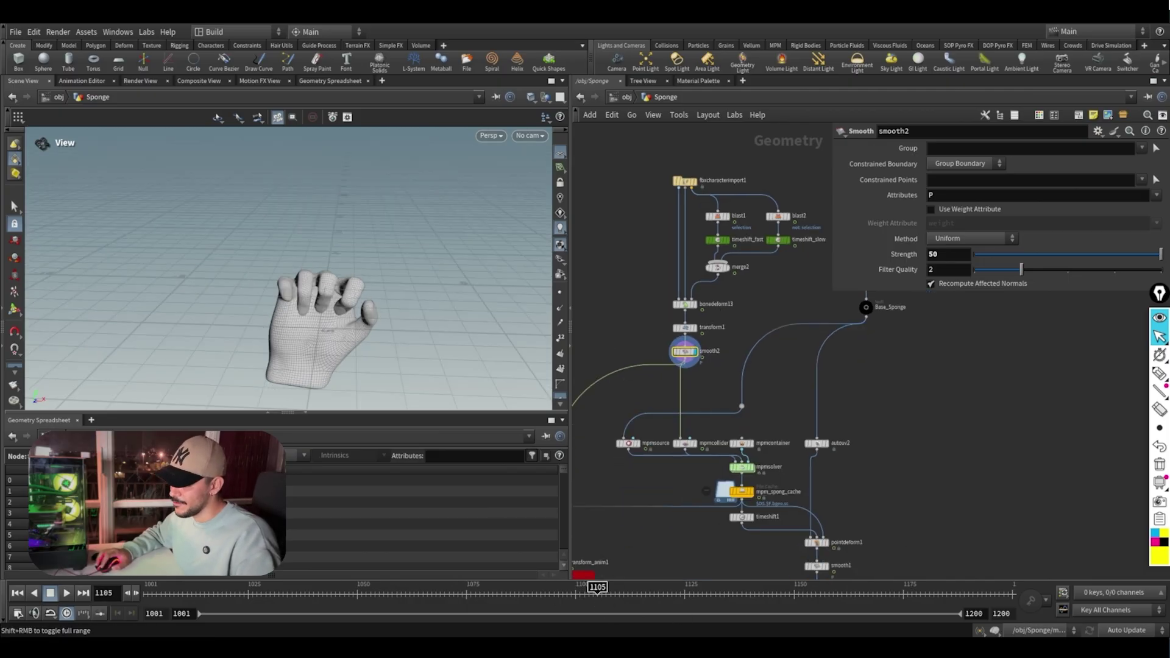
Step: Switch to the browser, look over the Sketchfab Rigged hand model page, and return to Houdini
key(alt+Tab)
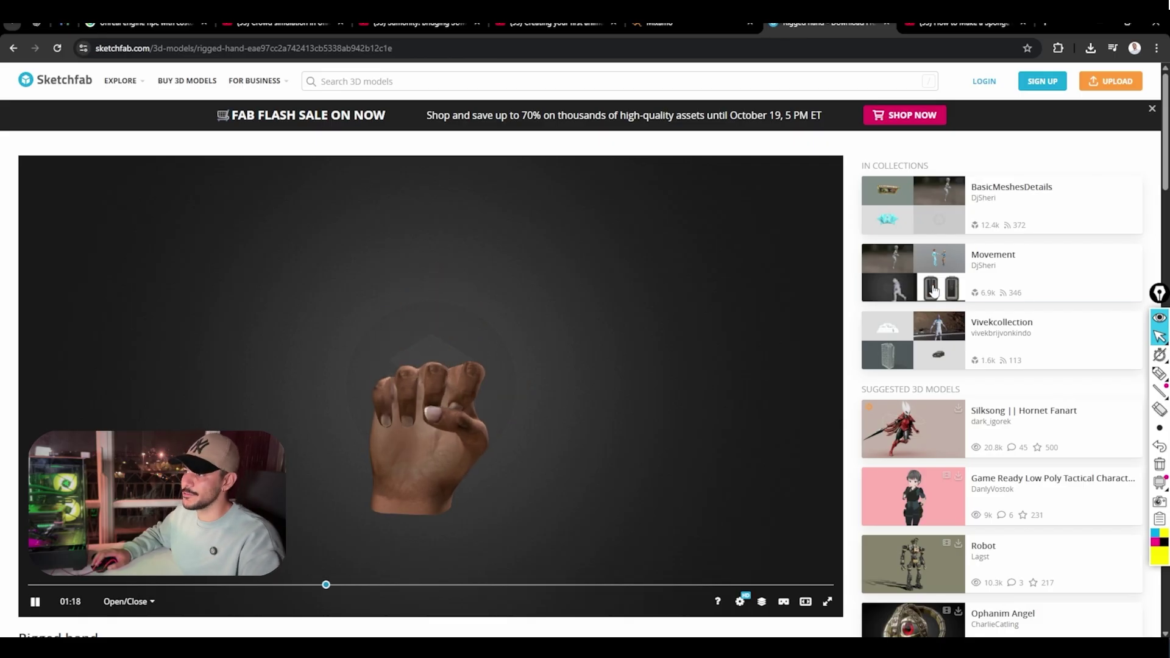
scroll(933, 292, down, 3)
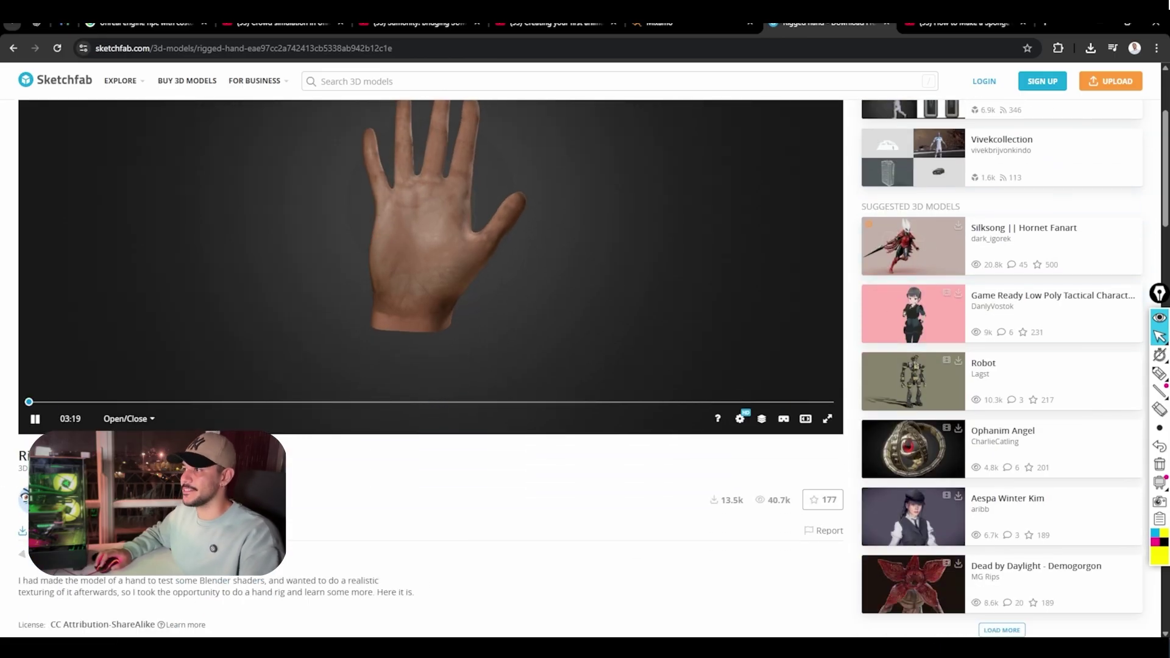
scroll(337, 509, up, 3)
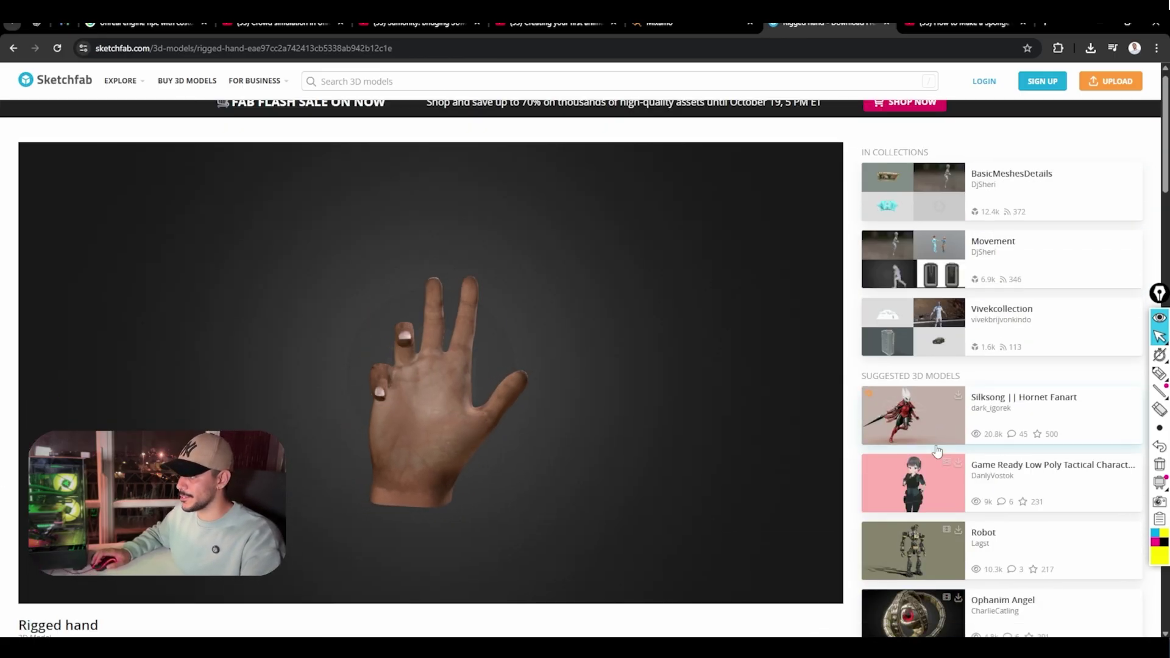
scroll(937, 451, down, 5)
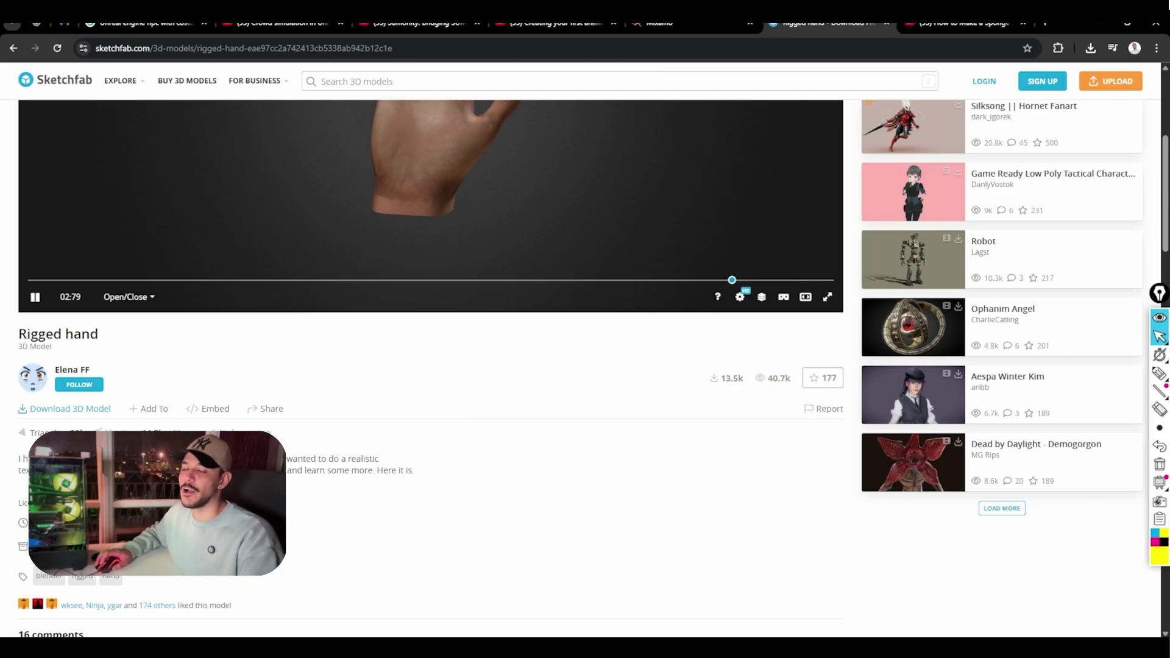
scroll(667, 579, up, 4)
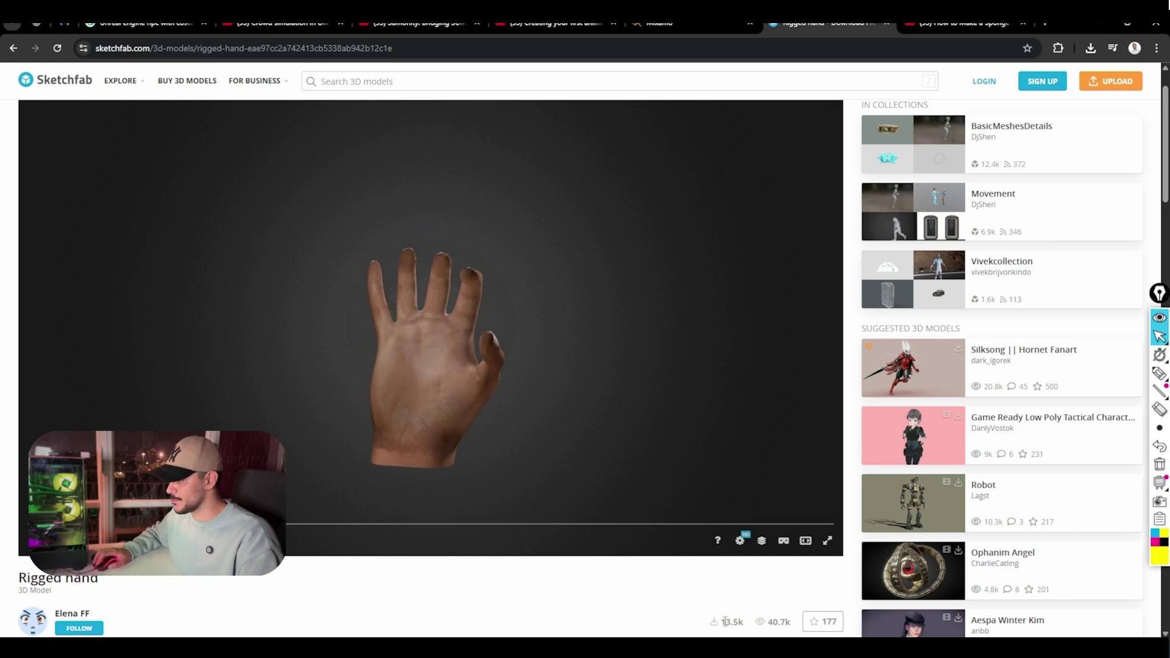
mouse_move(720, 647)
click(720, 594)
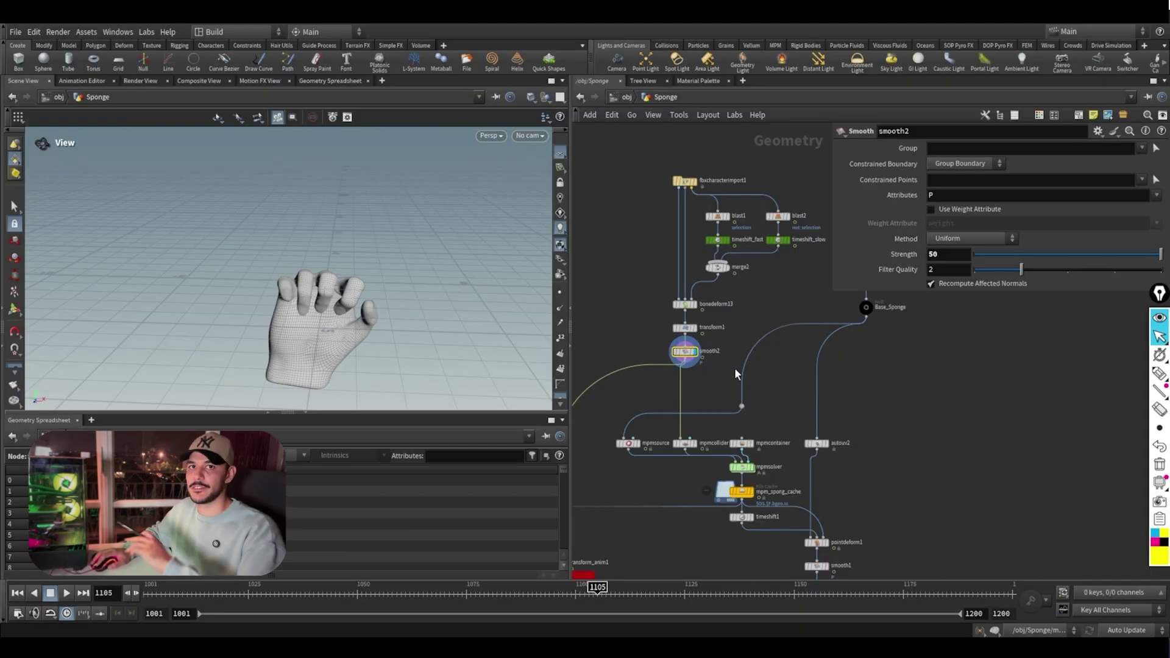
Step: Display the fbxcharacterimport1 hand at frame 1074 and show the node's import settings
middle_drag(732, 373, 732, 404)
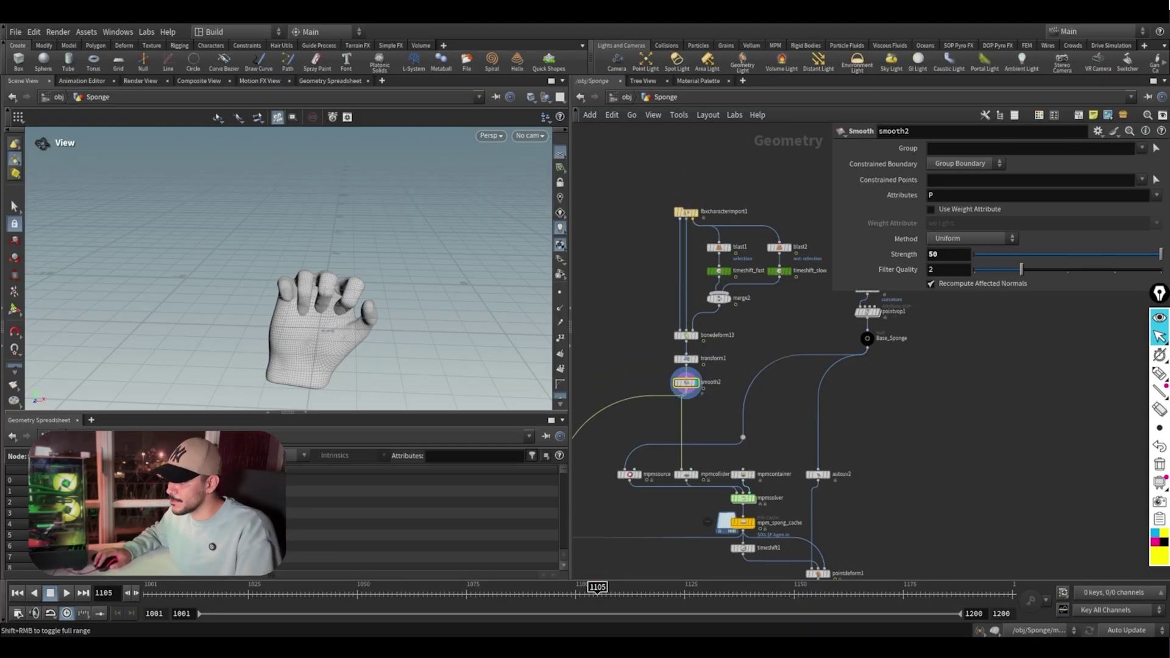
scroll(741, 360, up, 5)
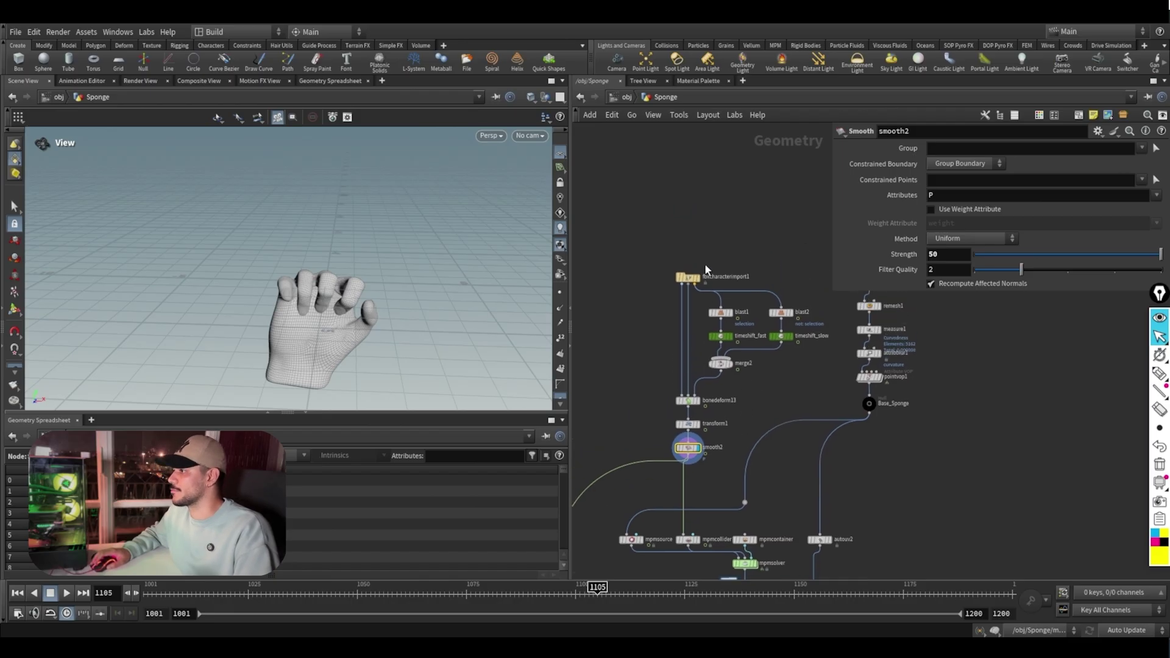
click(690, 290)
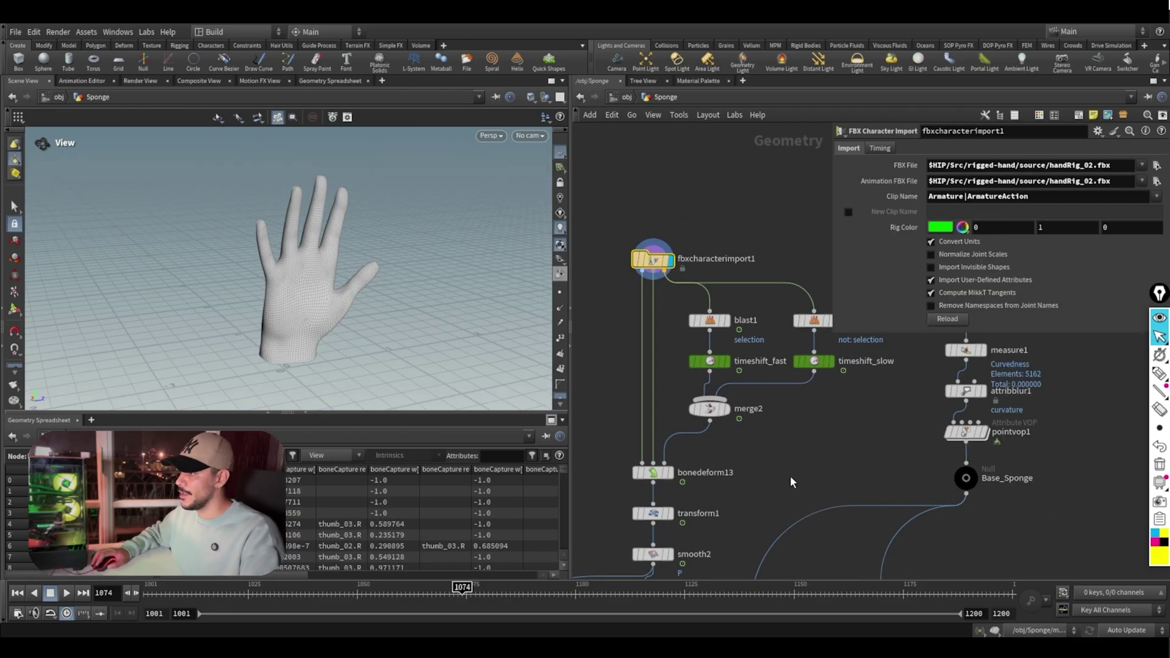
middle_drag(800, 435, 777, 462)
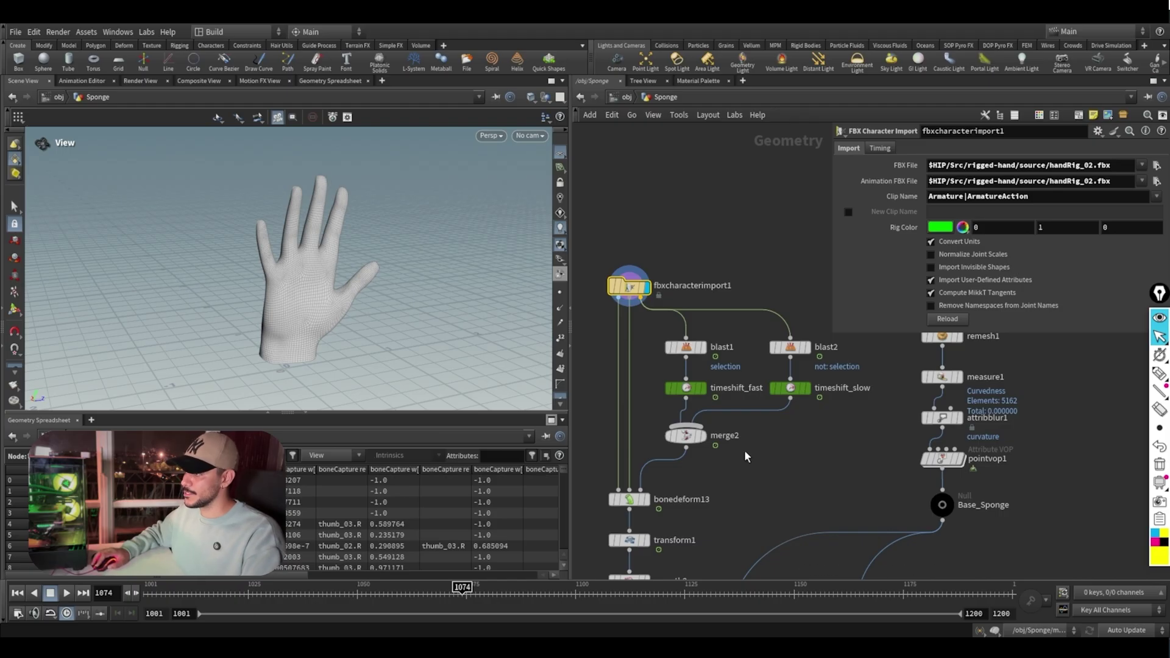
Step: Display the merge2 skeleton and show the point group settings of the blast2 node
click(713, 436)
drag(737, 458, 674, 425)
click(832, 350)
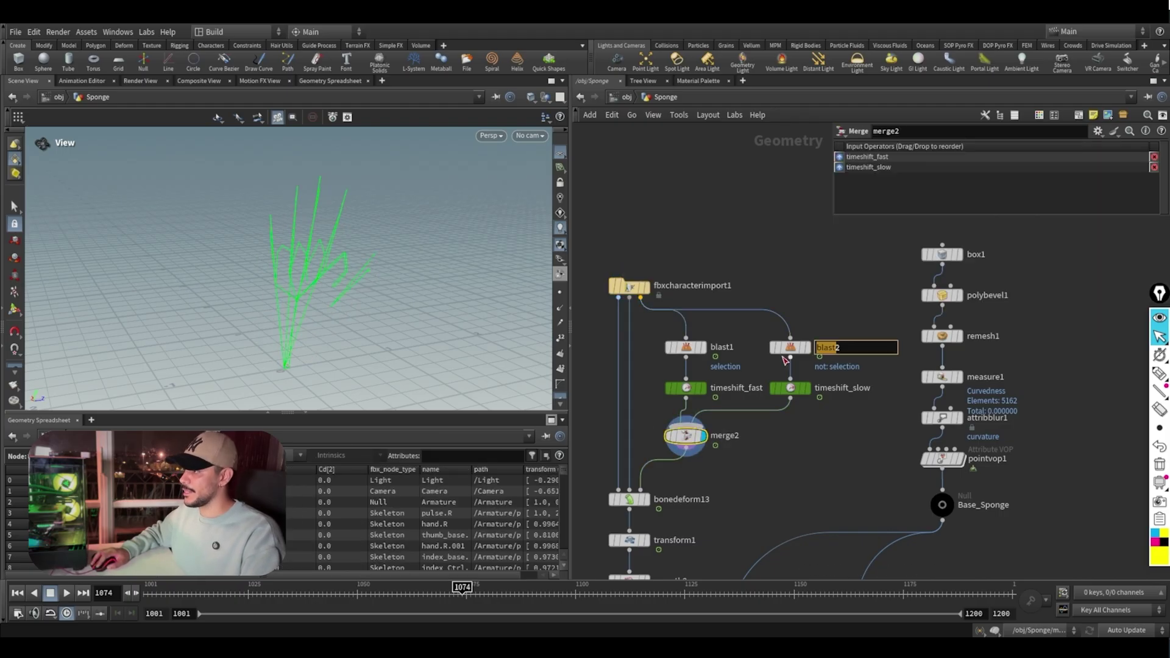
click(818, 327)
click(786, 349)
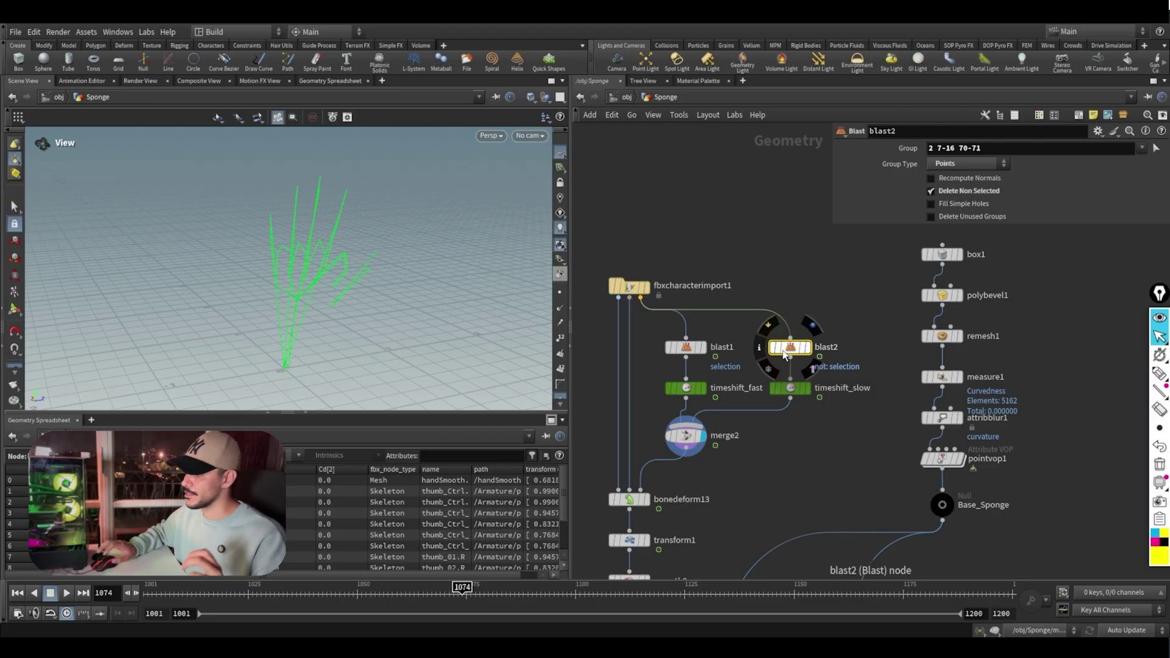
Step: Check the animated hand on the Sketchfab page in the browser again and return to Houdini
click(542, 647)
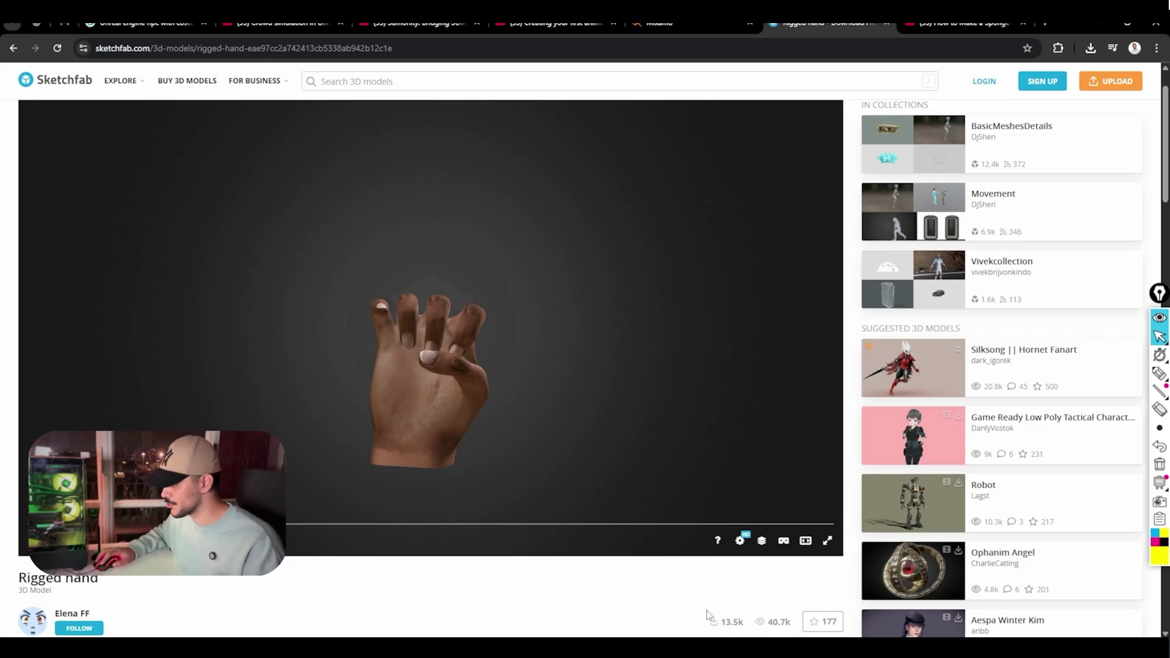
click(755, 582)
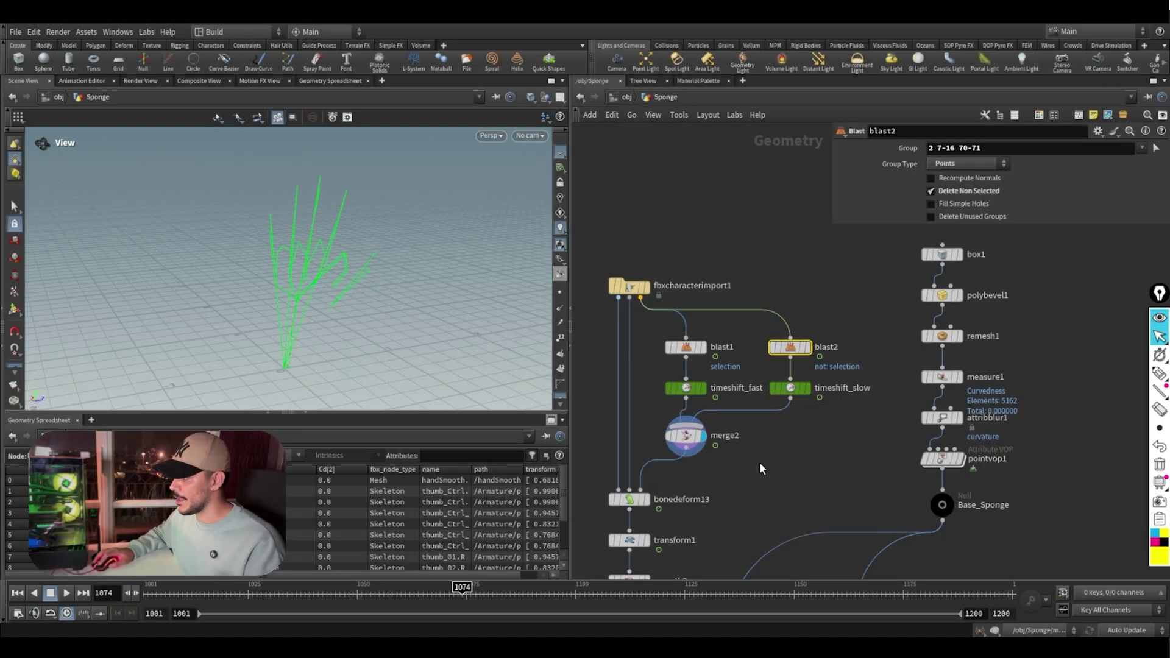
Step: Display the bonedeform13 hand and scrub the timeline to frame 1158 to review the finger animation
middle_drag(760, 463, 788, 427)
click(678, 464)
click(659, 463)
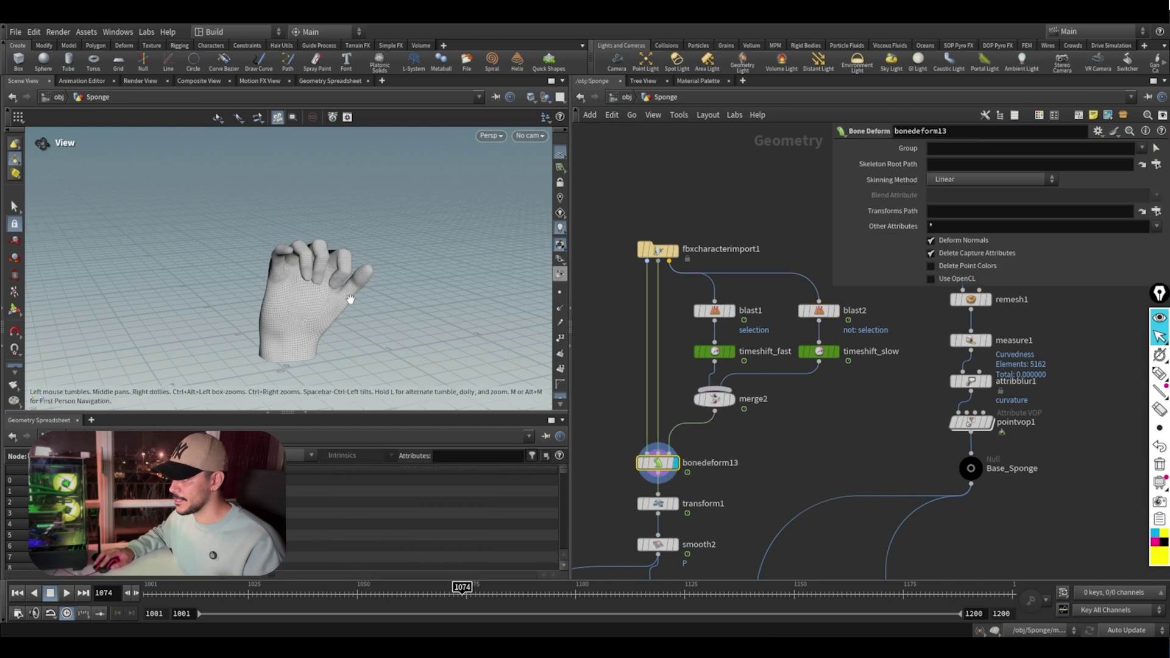
drag(462, 588, 829, 585)
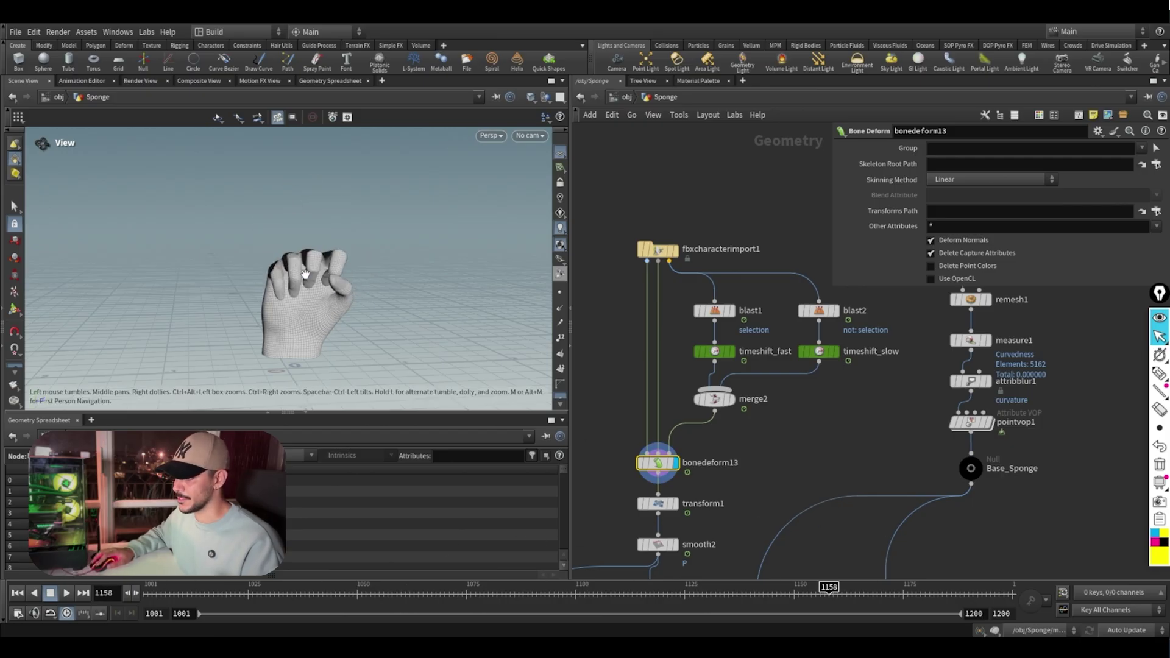
Step: Inspect the animated Frame parameter of the timeshift_slow and timeshift_fast nodes
click(822, 352)
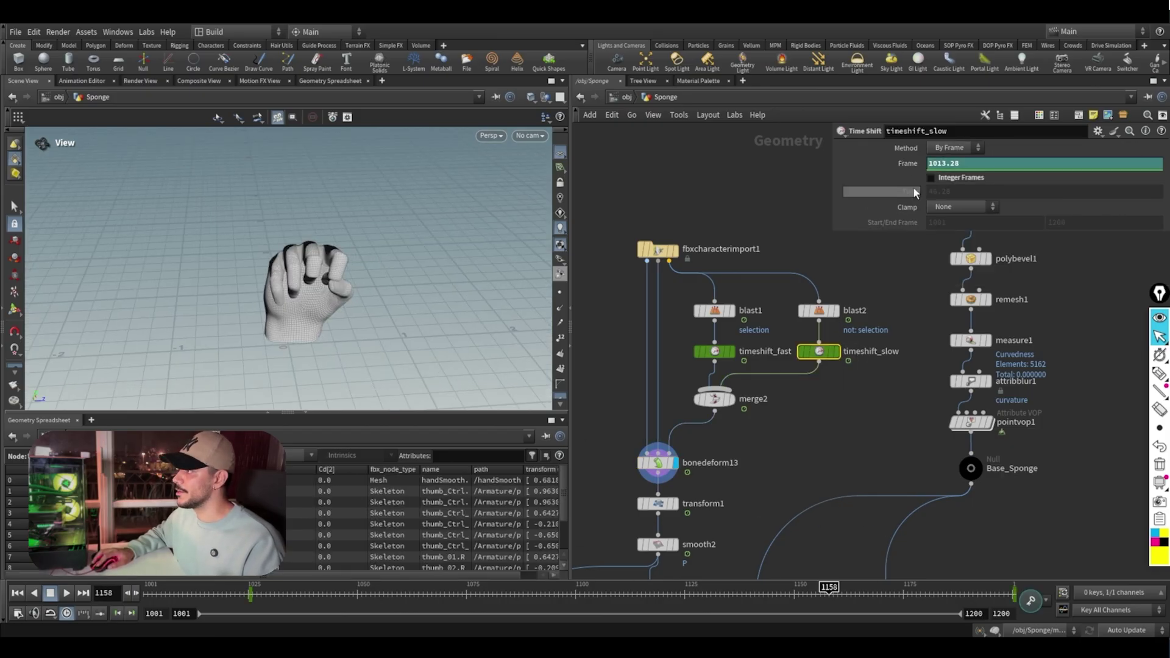
scroll(844, 357, down, 4)
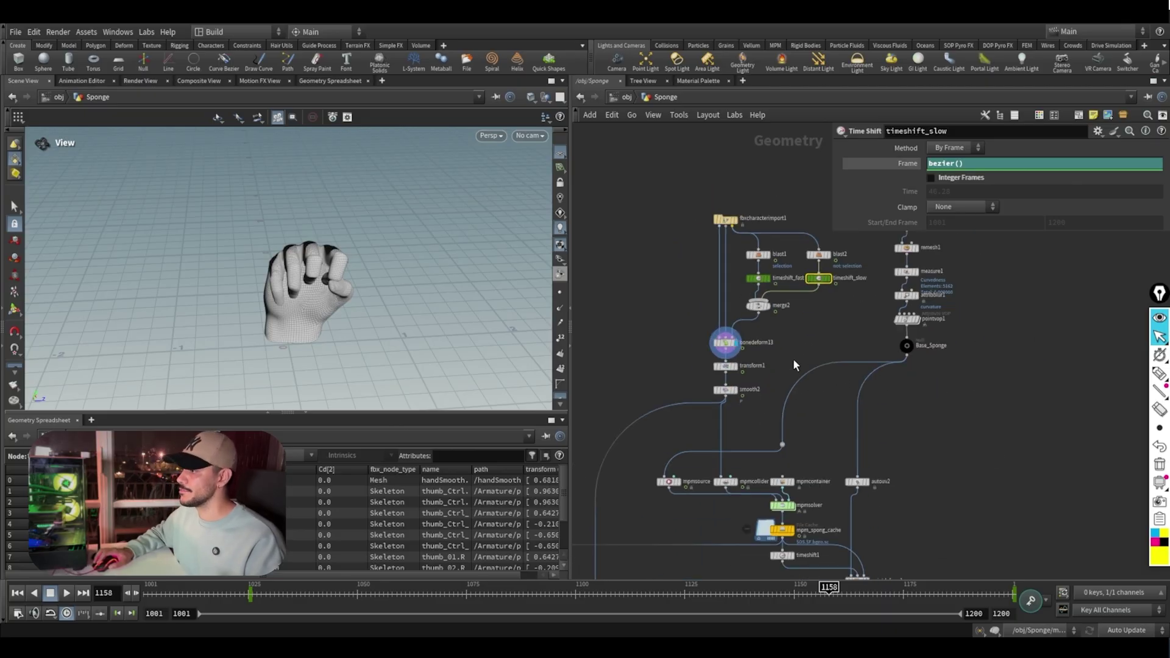
scroll(752, 356, up, 2)
scroll(756, 335, up, 3)
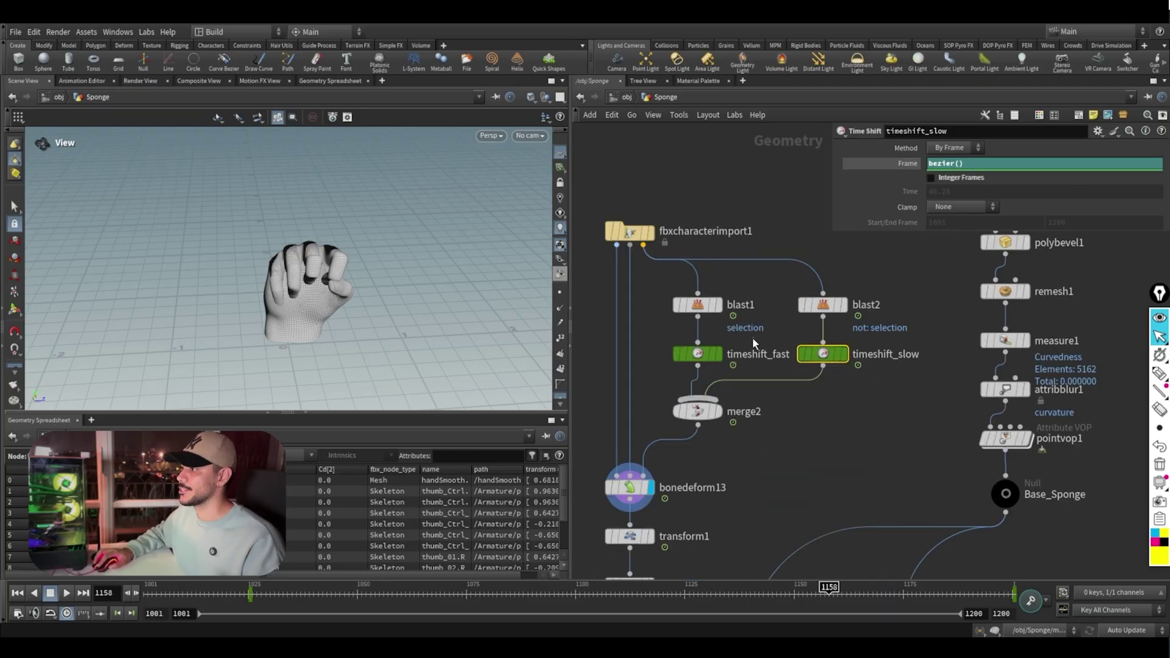
click(707, 355)
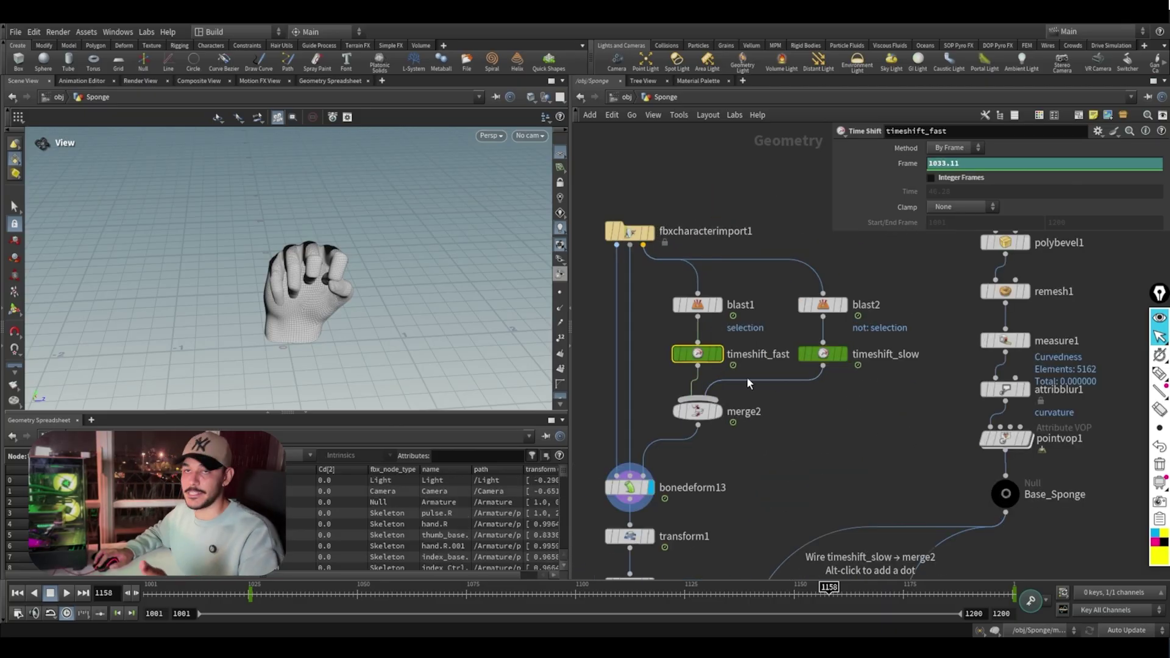
drag(742, 356, 791, 366)
click(784, 414)
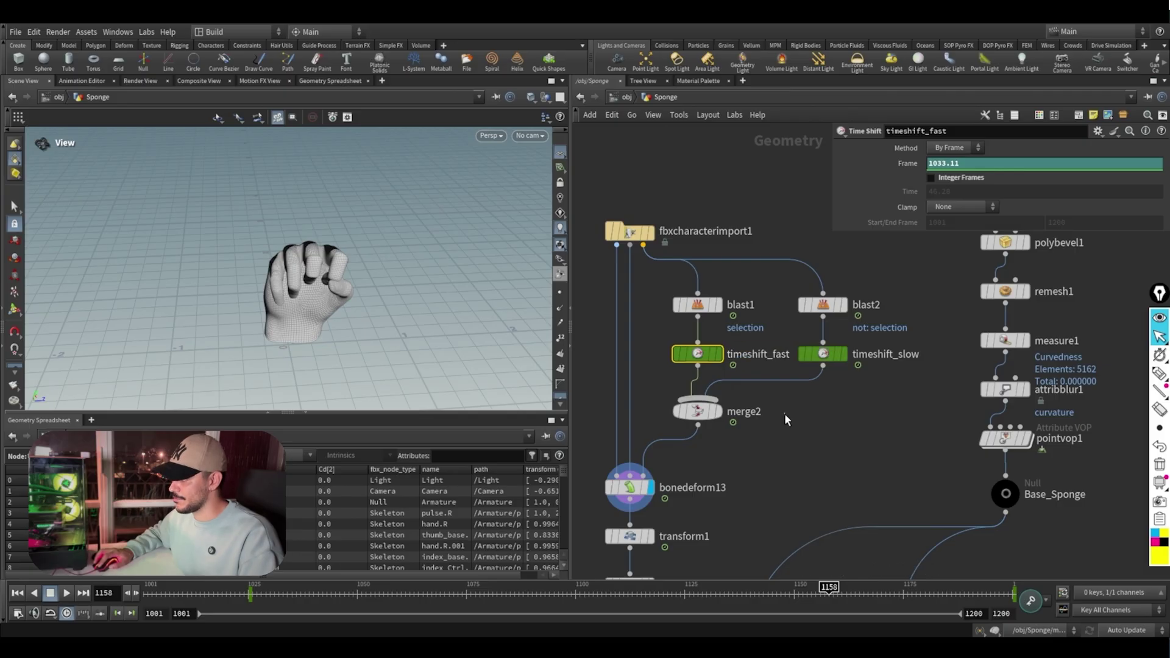
drag(869, 356, 906, 393)
click(907, 397)
Step: Display the smooth2 result at frame 1158 and examine the closed hand mesh from different angles
scroll(830, 461, down, 3)
middle_drag(830, 461, 833, 379)
middle_drag(807, 424, 825, 347)
middle_drag(758, 377, 774, 350)
click(743, 364)
click(732, 364)
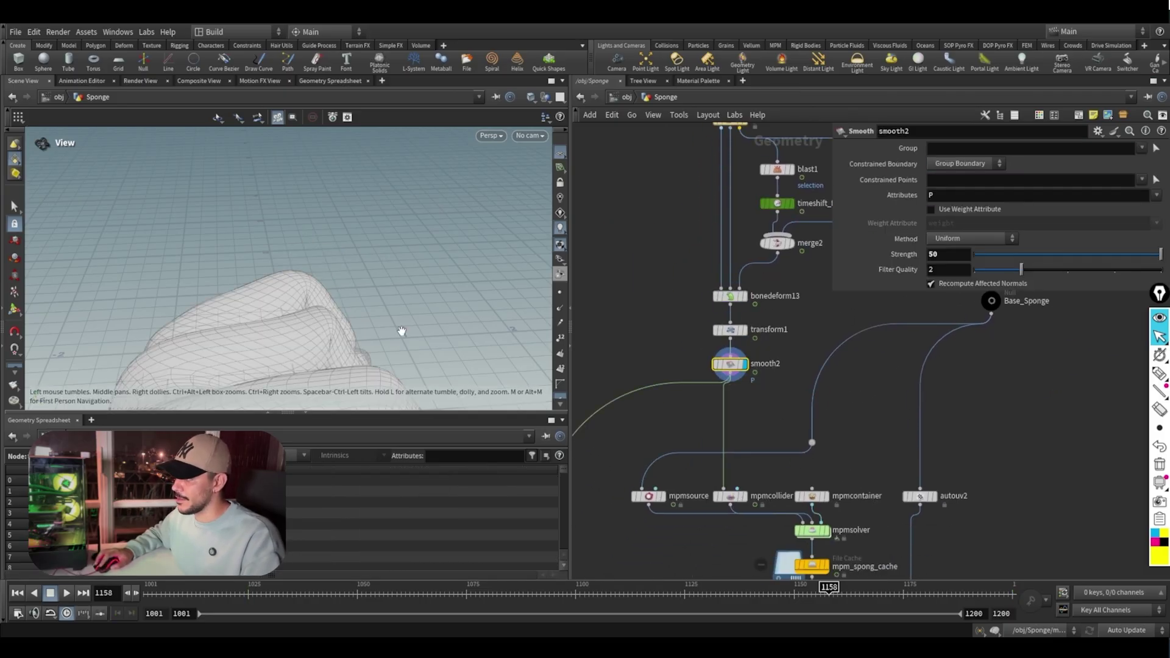
scroll(402, 331, down, 3)
drag(355, 313, 449, 256)
middle_drag(665, 349, 634, 377)
scroll(633, 378, down, 3)
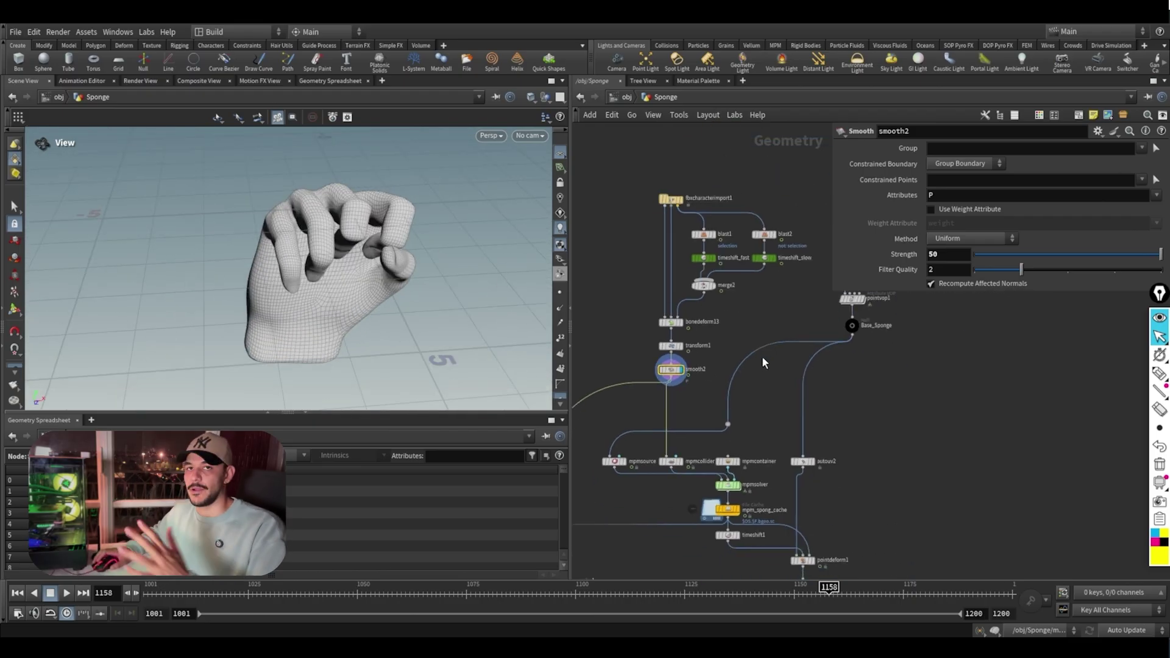
Step: Display the box1 node at the start of the sponge branch and examine its shape and size settings
scroll(744, 381, down, 3)
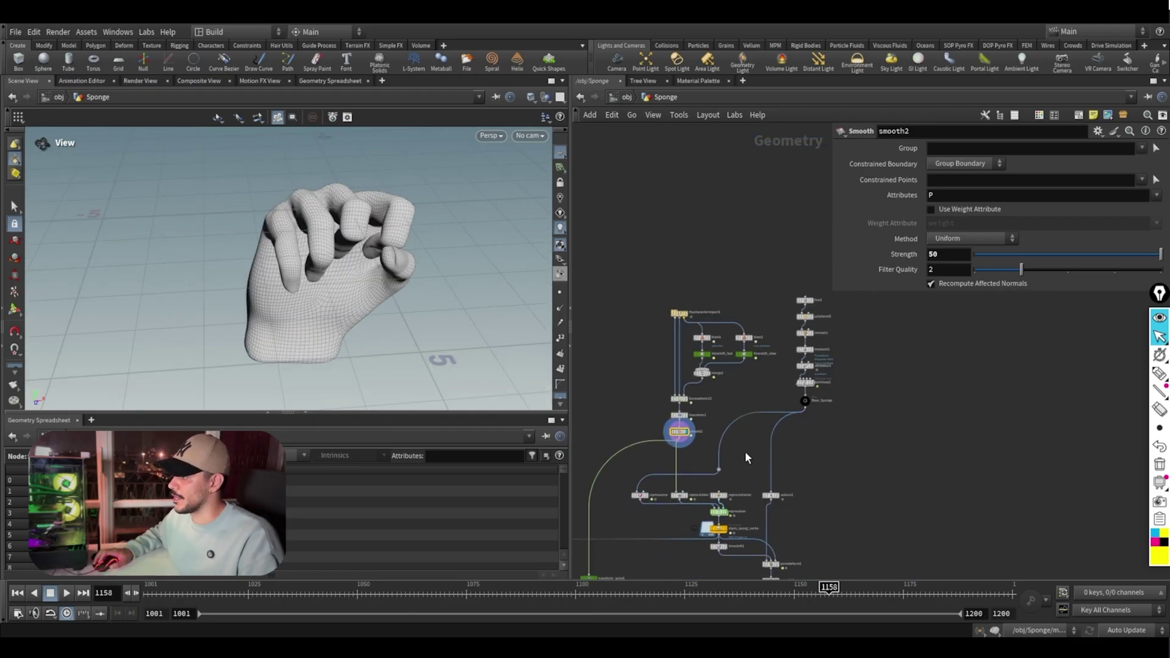
middle_drag(746, 454, 700, 459)
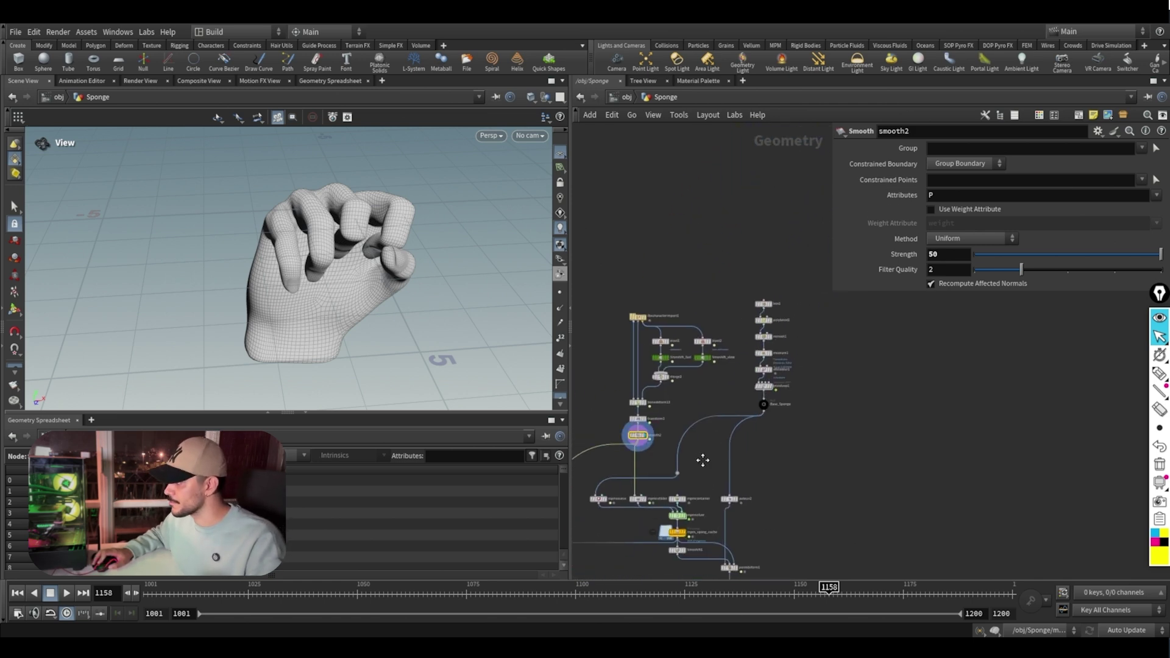
scroll(760, 342, up, 4)
click(760, 342)
click(725, 348)
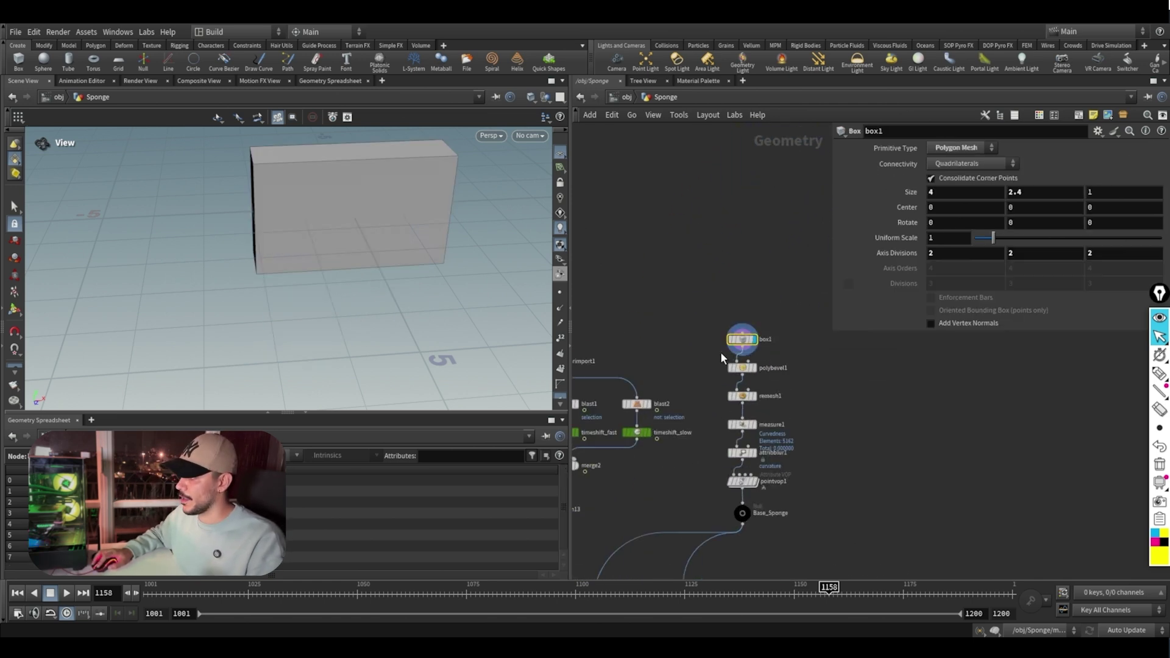
drag(384, 149, 400, 176)
Step: Display the polybevel1 node and examine the rounded box edges up close along with its bevel settings
click(756, 368)
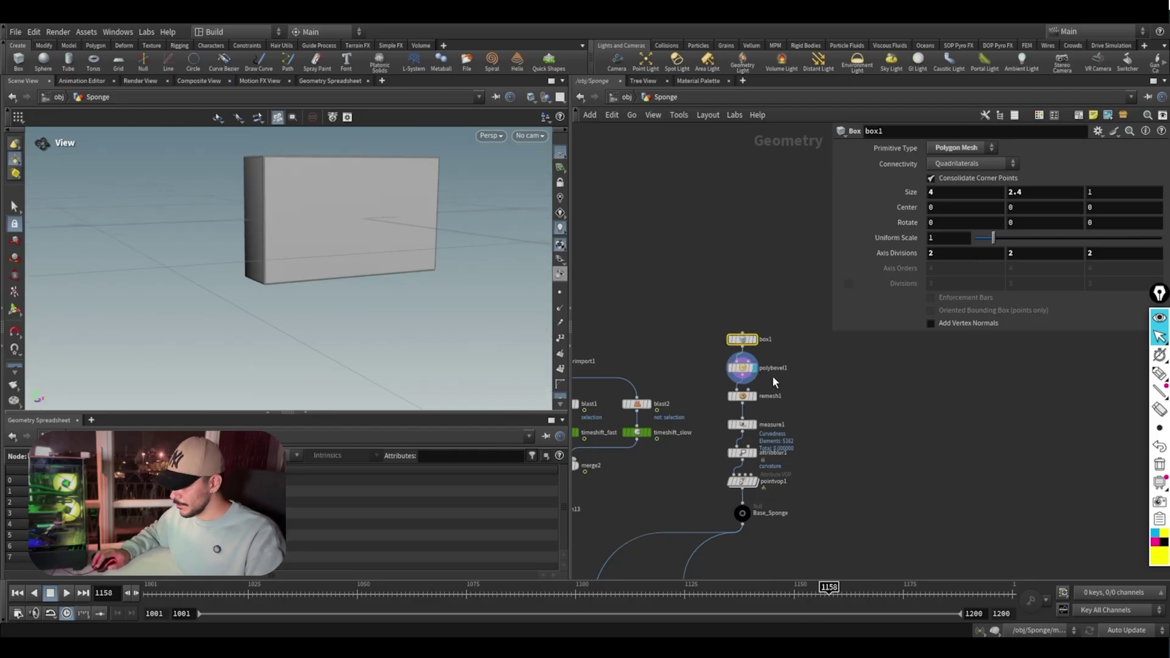
click(741, 367)
drag(483, 293, 270, 169)
right_drag(270, 168, 308, 198)
middle_drag(307, 198, 304, 232)
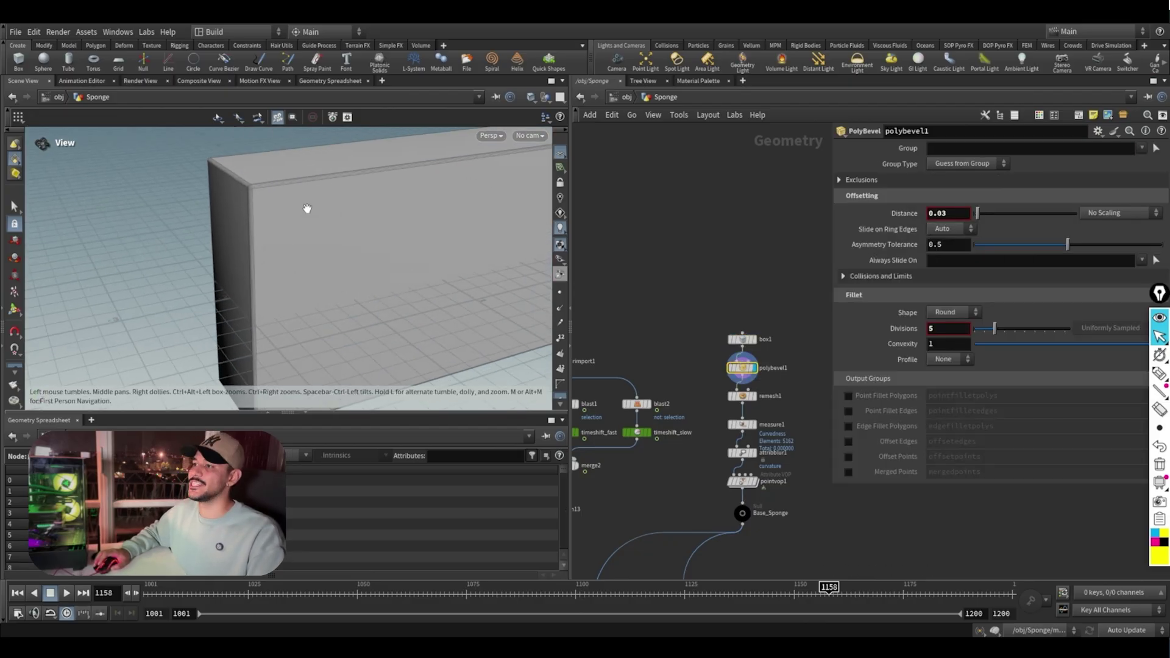
Step: Display the remesh1 node and examine the sponge block's triangulated mesh and its remesh settings
click(756, 396)
click(742, 396)
scroll(366, 255, down, 5)
drag(411, 247, 465, 260)
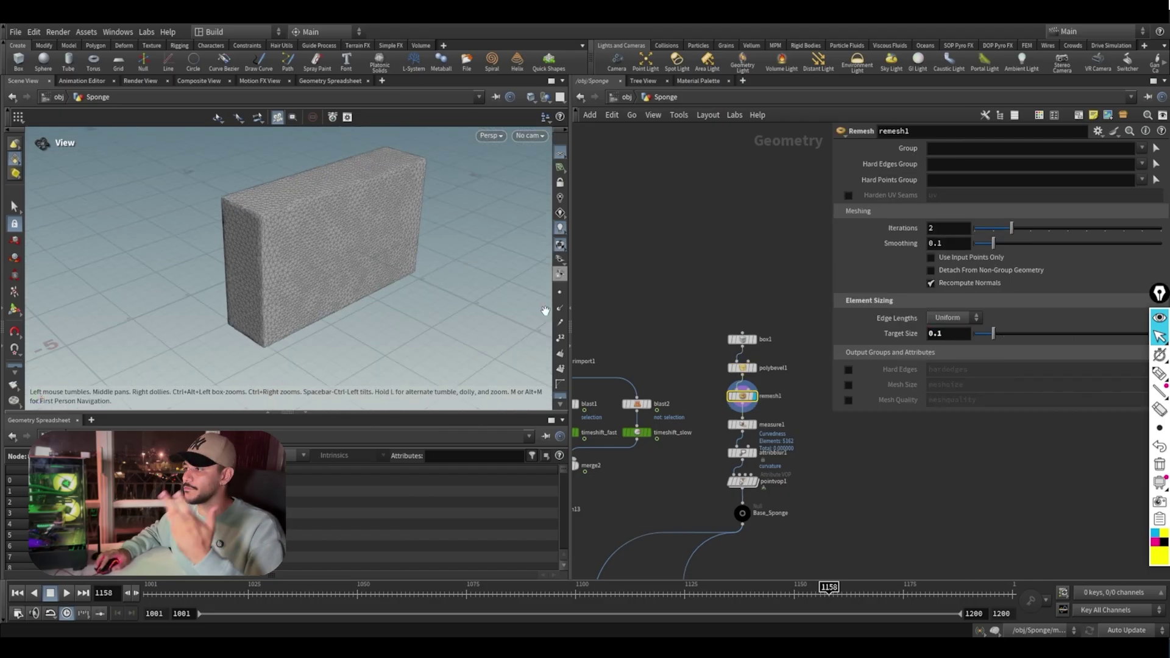
Step: Show the curvature settings of the measure1 node below the remesh
middle_drag(763, 540, 766, 461)
scroll(766, 459, up, 3)
middle_drag(759, 372, 758, 383)
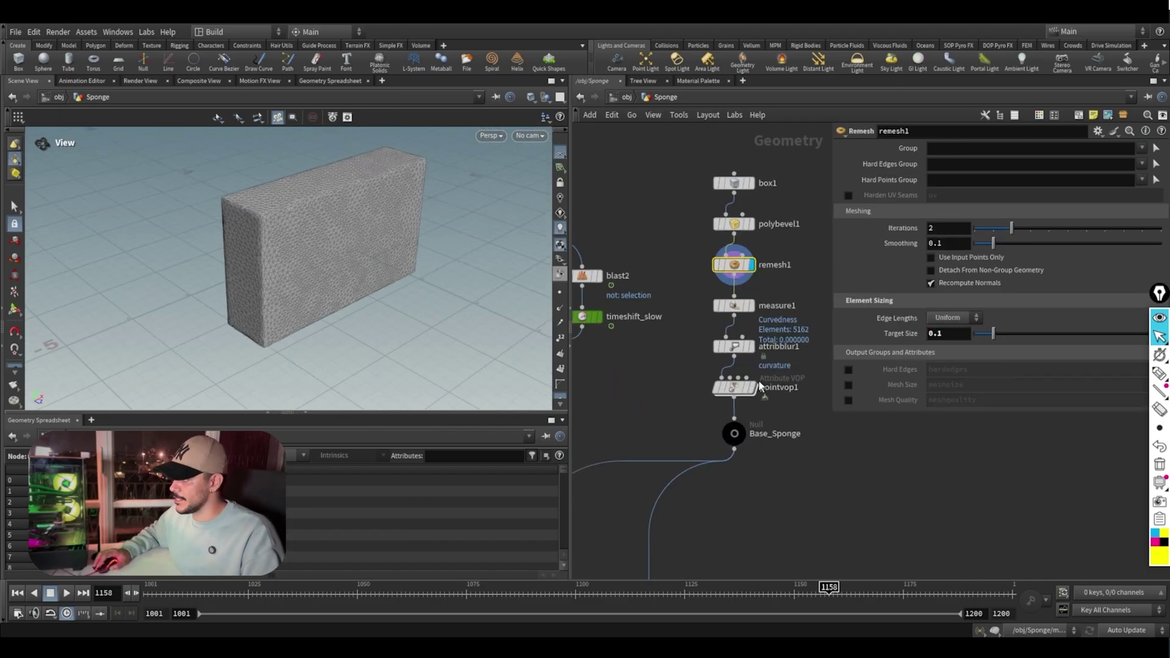
click(734, 305)
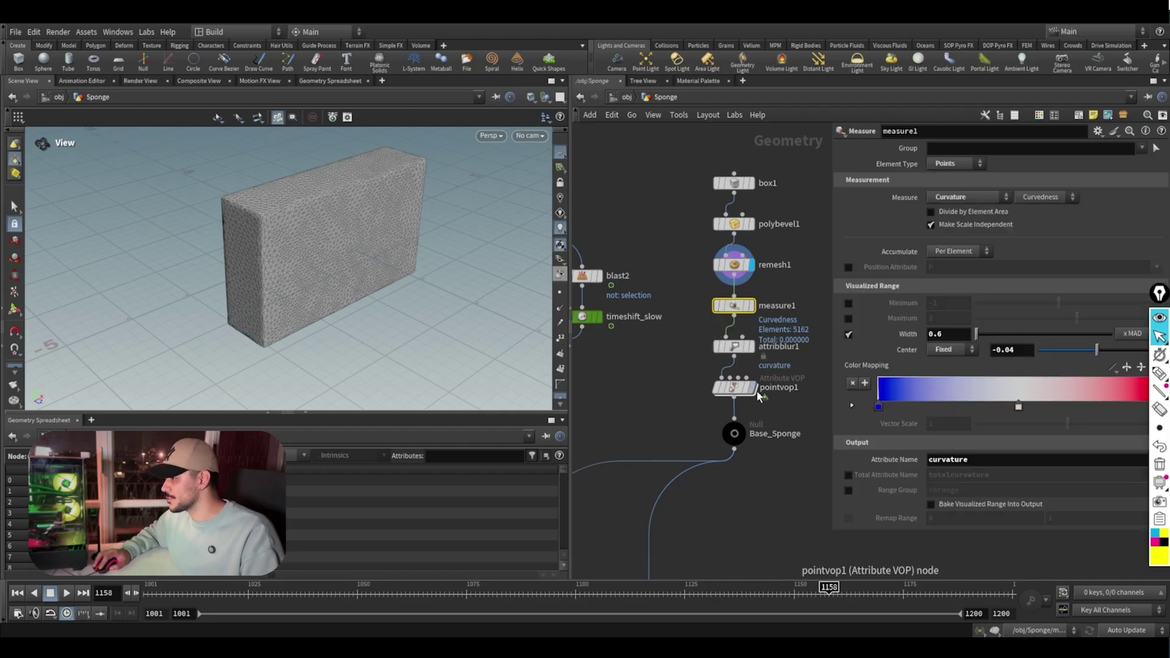
Step: Go inside the pointvop1 network and connect the ramp1 ramp output to the Cd input of geometryvopoutput1
double_click(736, 395)
mouse_move(813, 436)
mouse_down()
mouse_move(726, 327)
mouse_move(729, 267)
mouse_up()
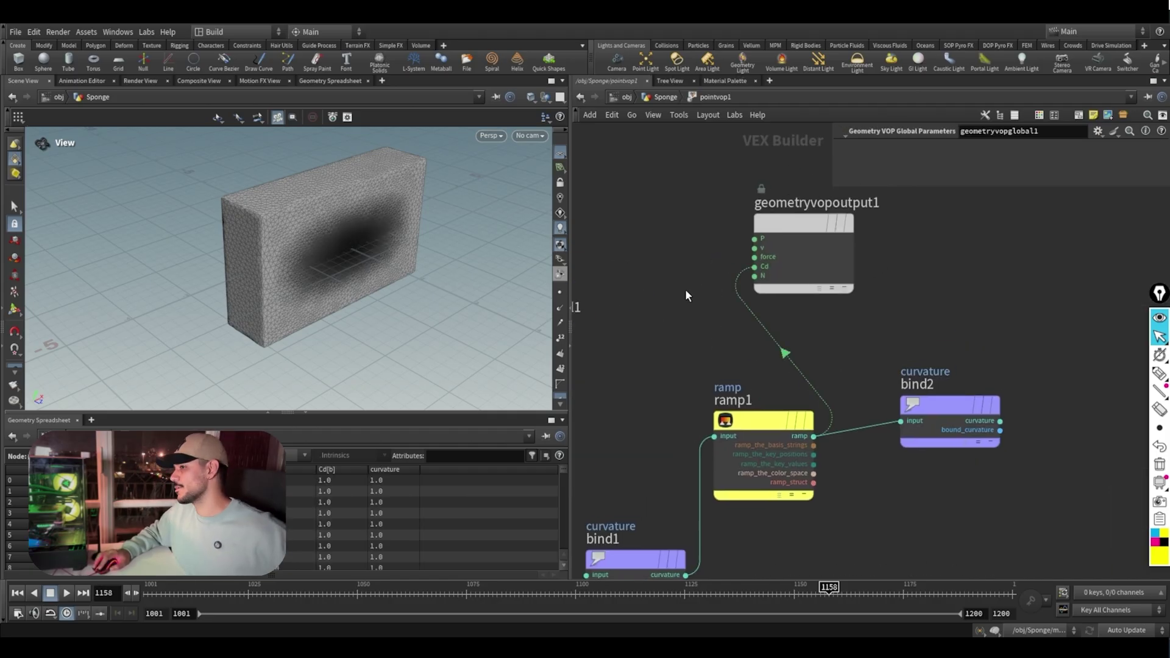
Step: Remove the ramp1 connection to the Cd input inside the pointvop1 network and return to the Sponge network
click(666, 97)
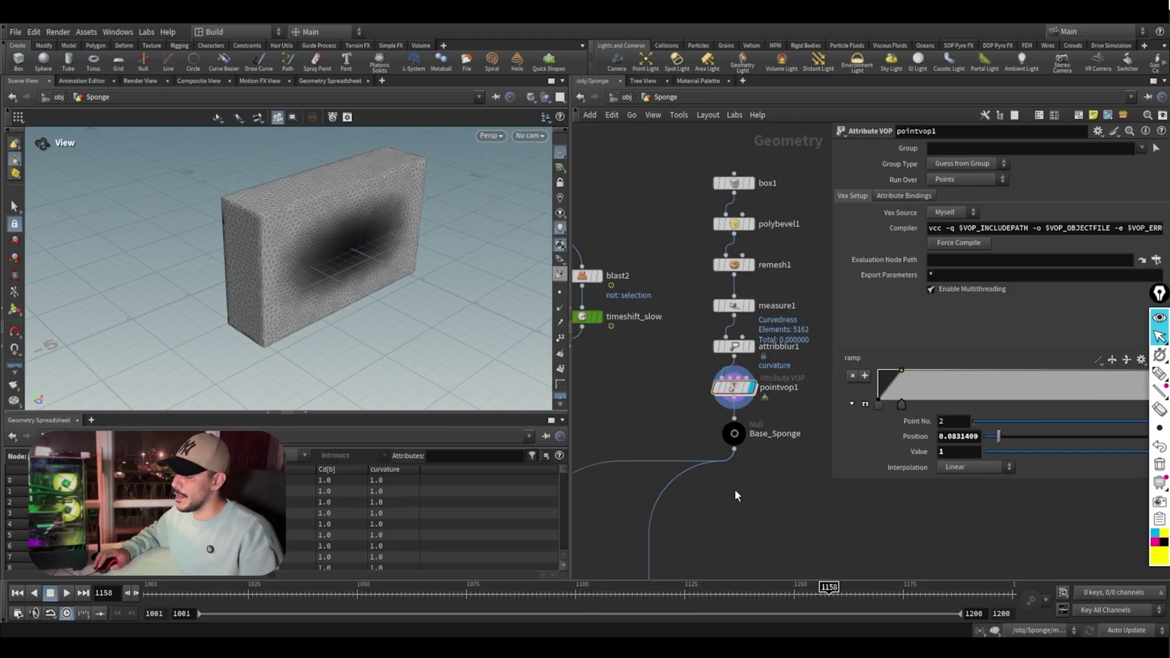
middle_drag(727, 470, 749, 450)
scroll(769, 412, down, 1)
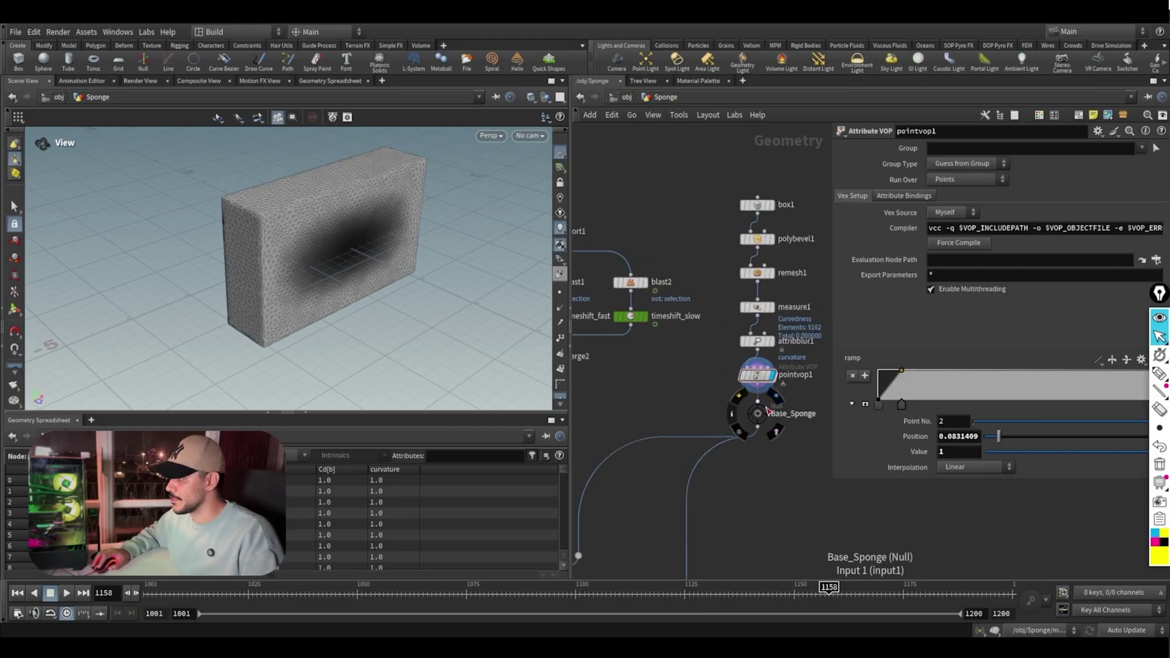
double_click(764, 388)
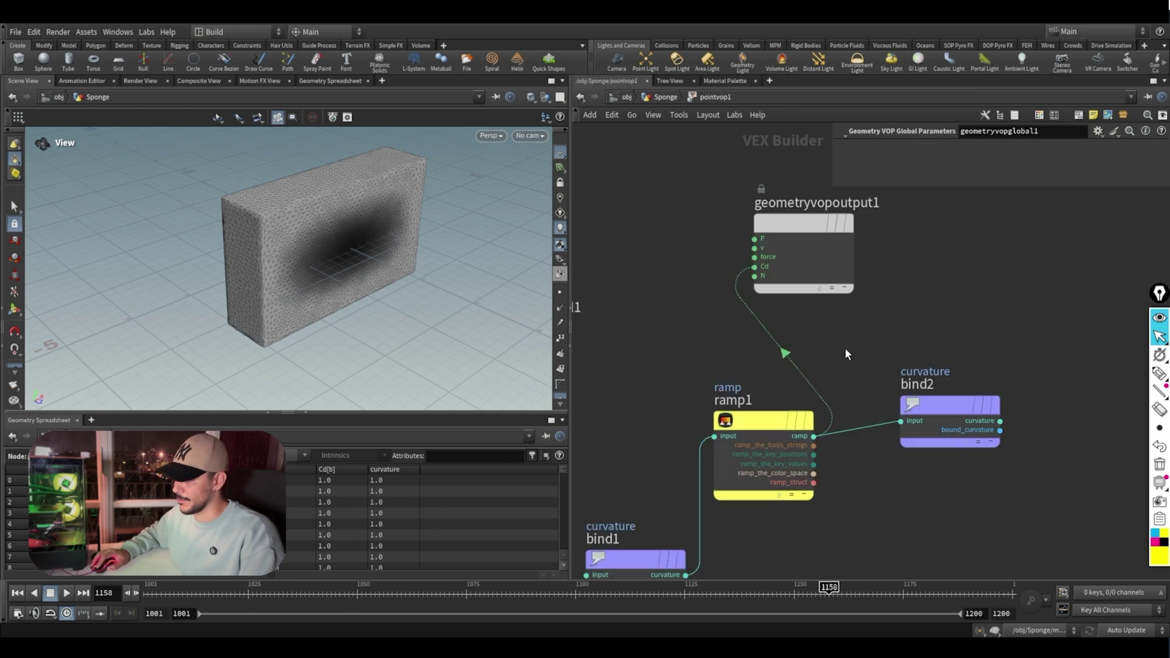
key(Delete)
click(664, 96)
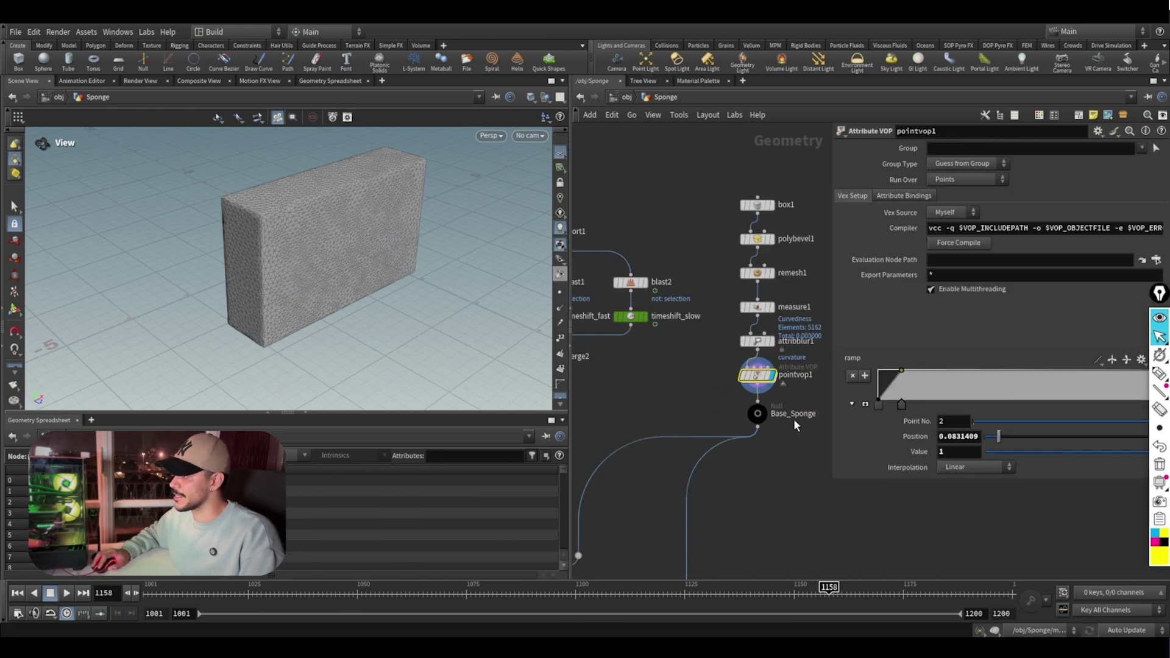
Step: Display the Base_Sponge null and follow its two output branches down the network
click(760, 413)
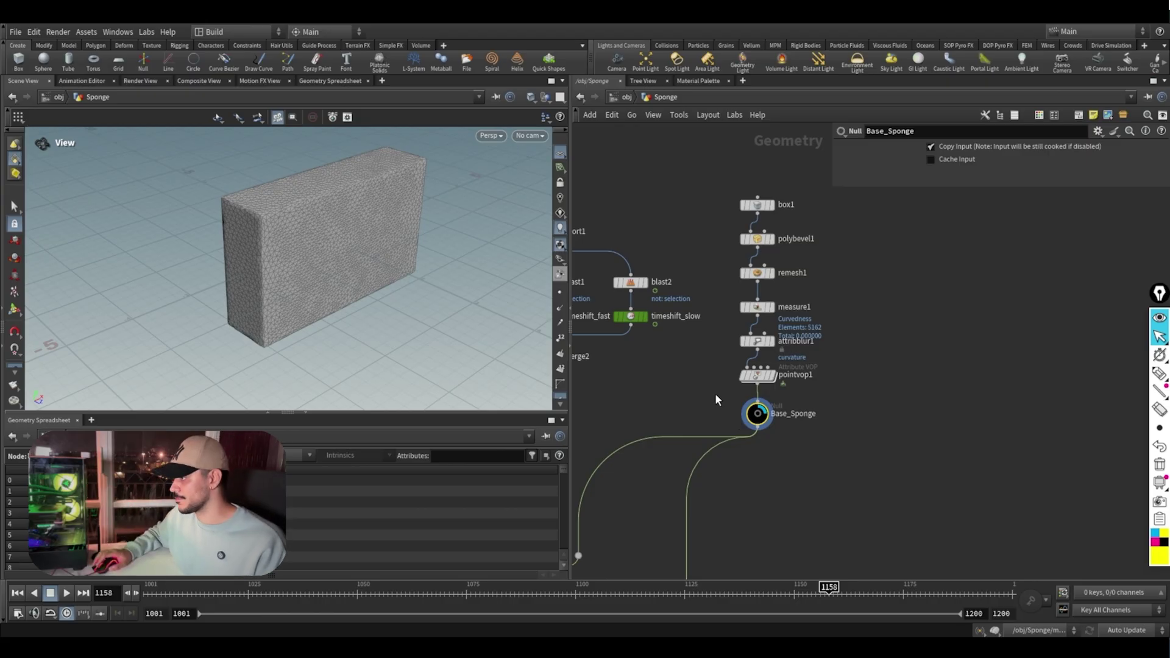
middle_drag(714, 396, 765, 369)
scroll(772, 457, down, 3)
middle_drag(819, 468, 903, 370)
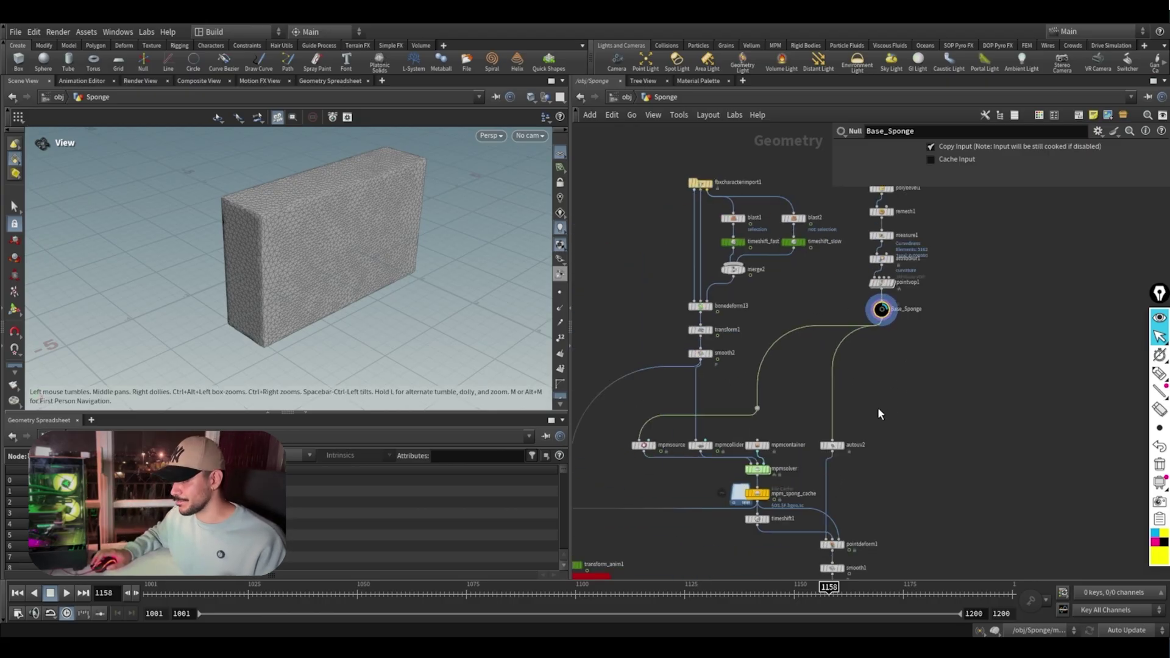
middle_drag(805, 414, 853, 362)
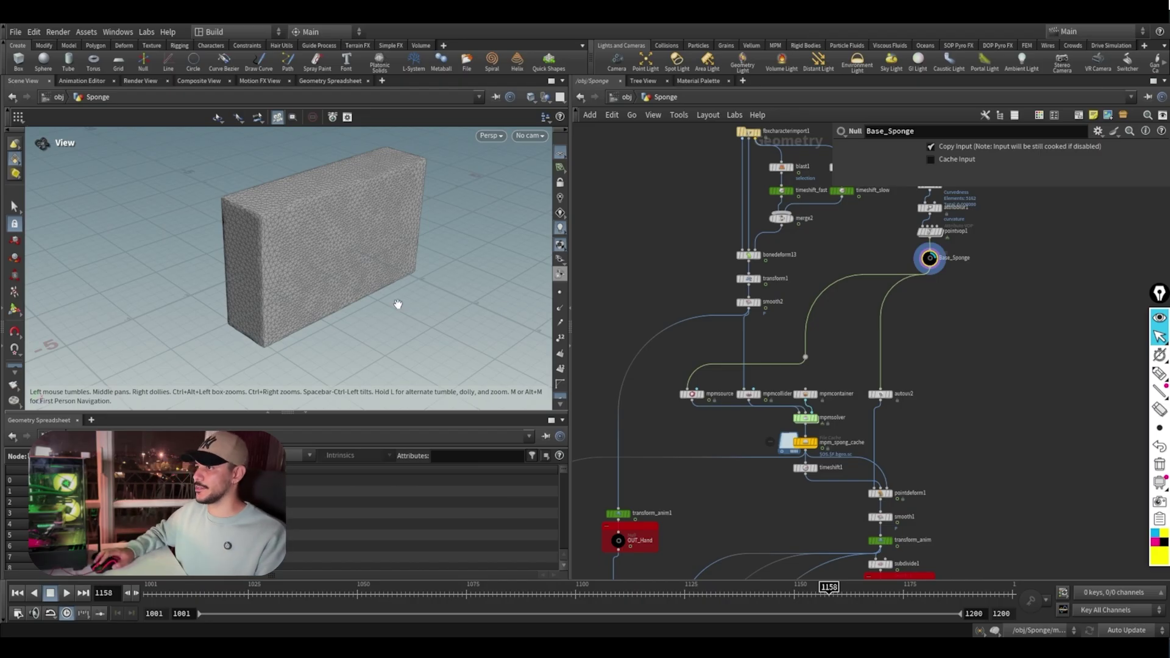
Step: Show the smooth2 hand as a template around the base sponge and examine both from the side
scroll(773, 293, up, 2)
click(753, 320)
click(738, 307)
drag(397, 235, 287, 238)
scroll(671, 385, up, 2)
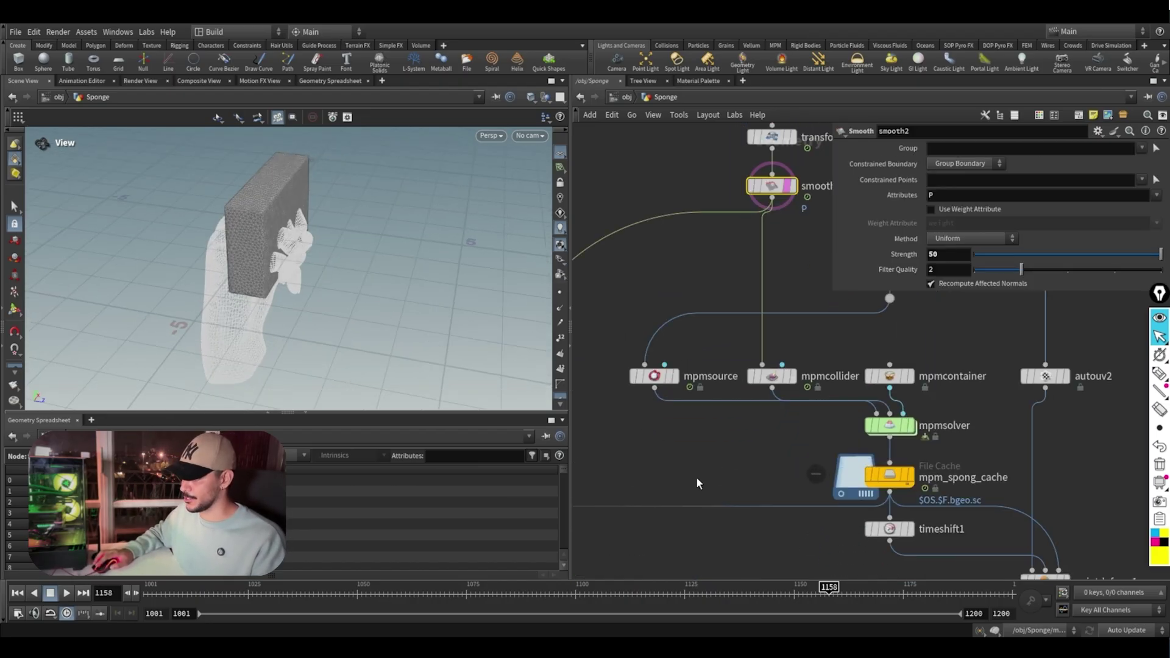
Step: Show the mpmsource node's settings and examine its material preset and the MPM nodes around it
drag(617, 368, 615, 362)
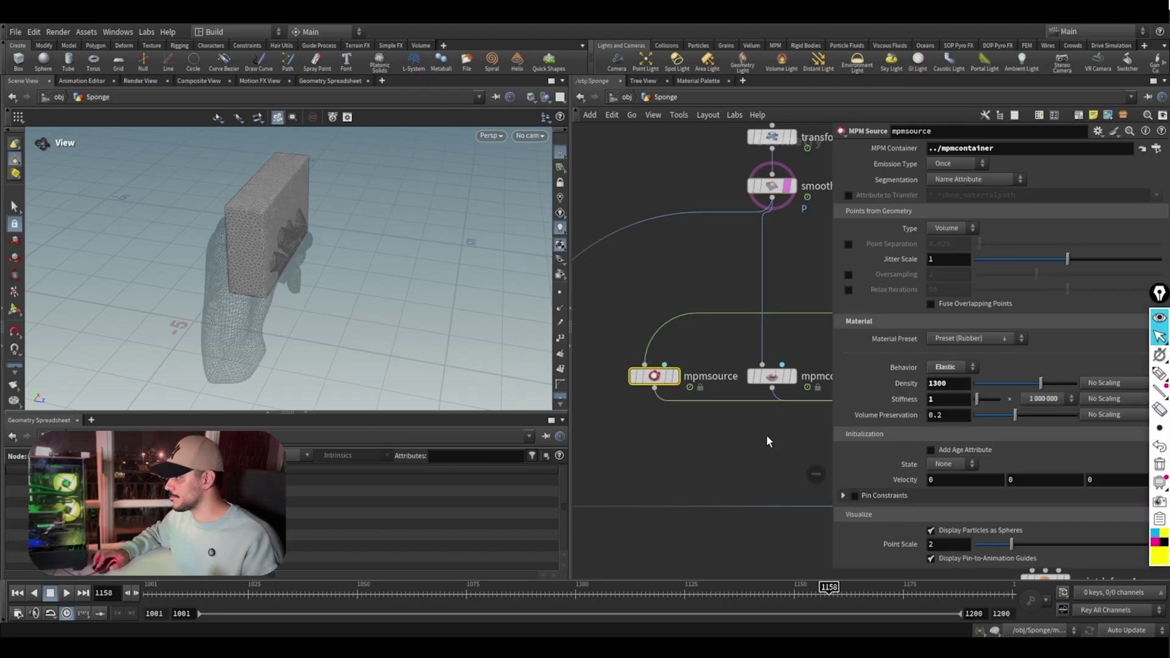
scroll(766, 434, down, 2)
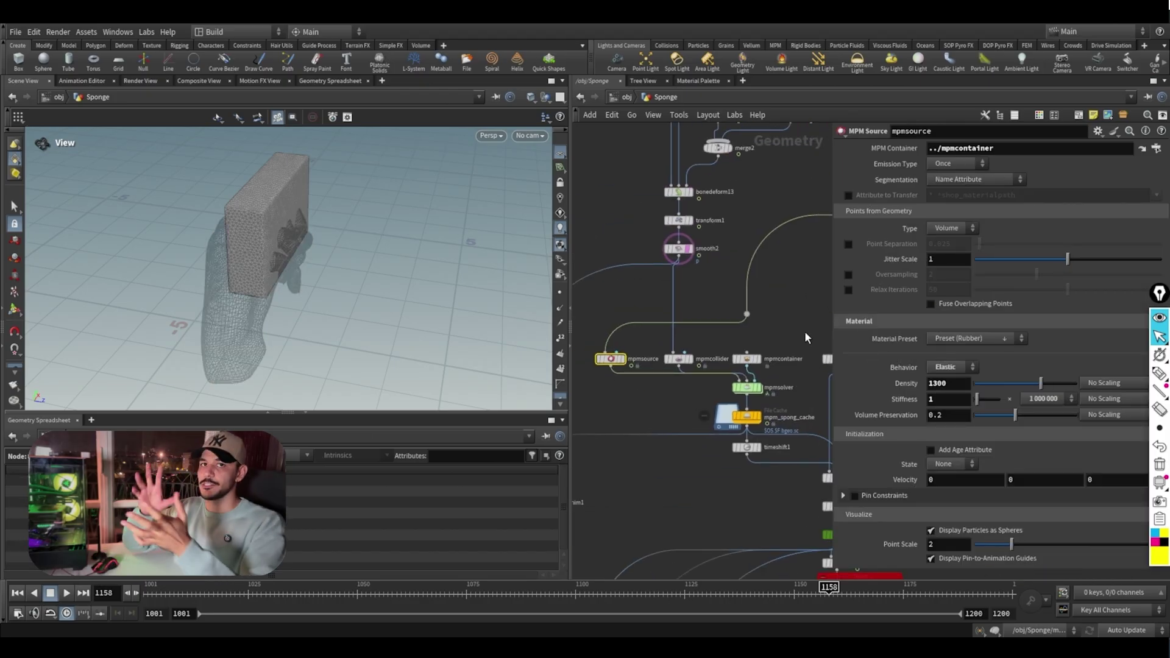
middle_drag(779, 332, 774, 316)
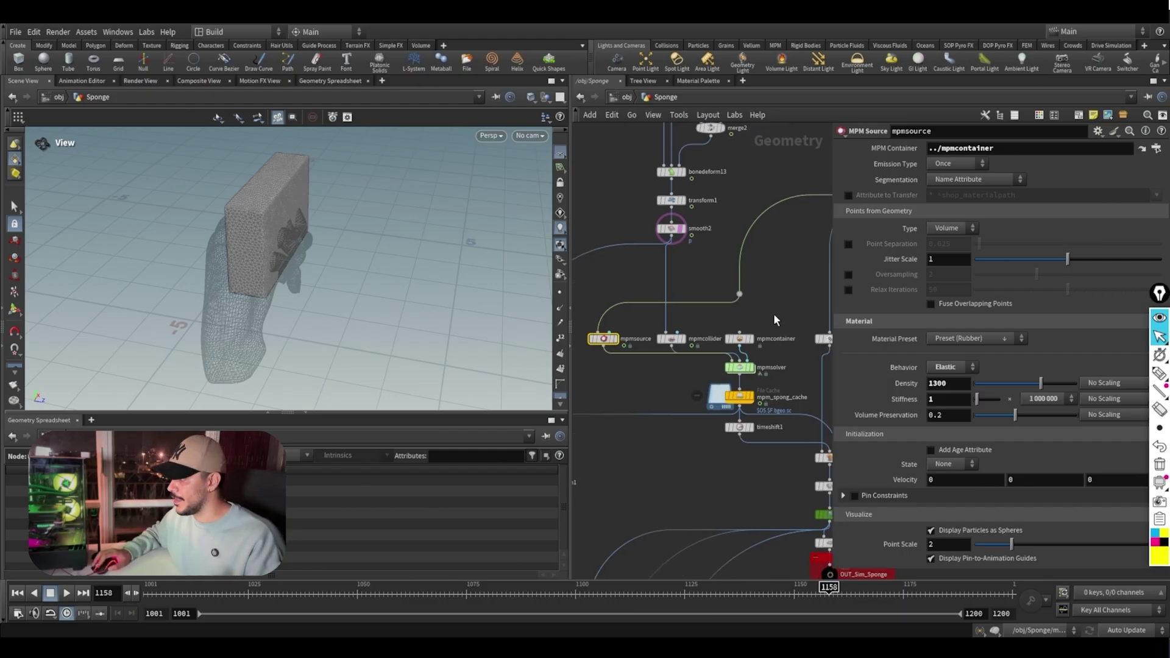
scroll(766, 335, up, 1)
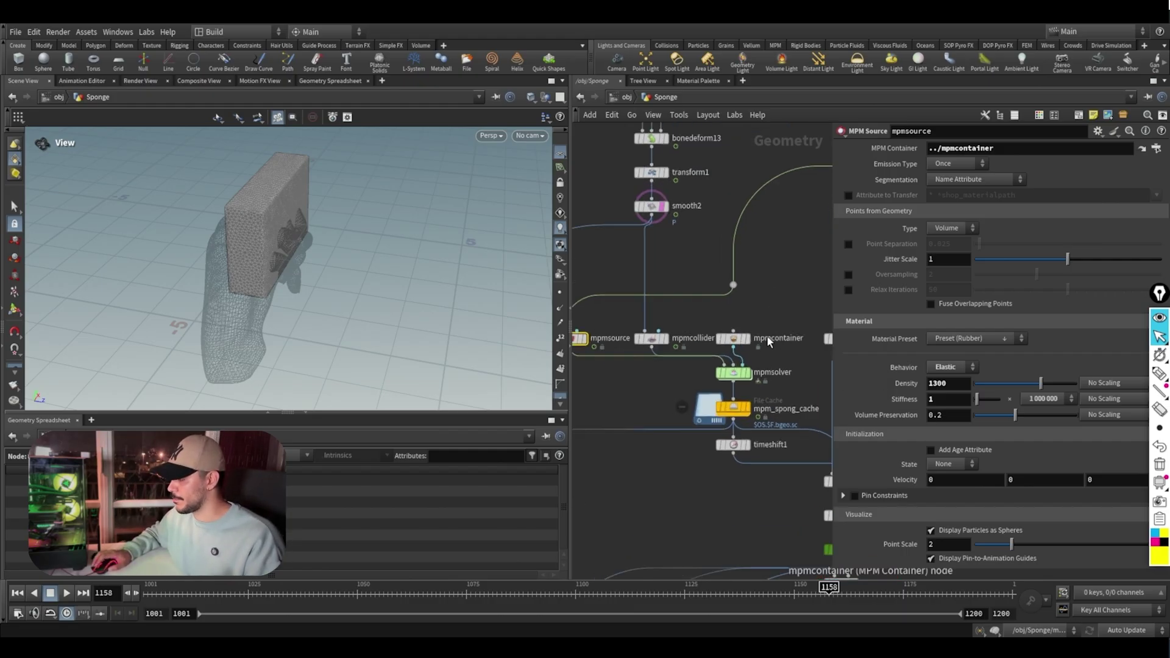
Step: Show the mpmcollider node's settings and check the available Collider Type options
click(651, 339)
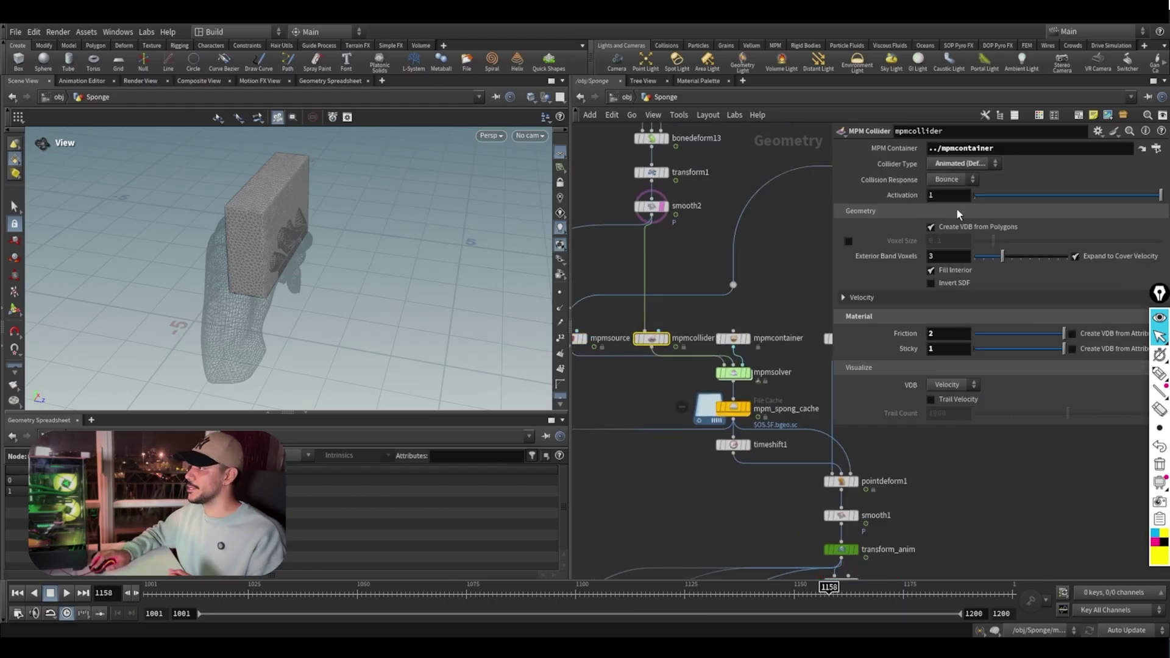
click(942, 166)
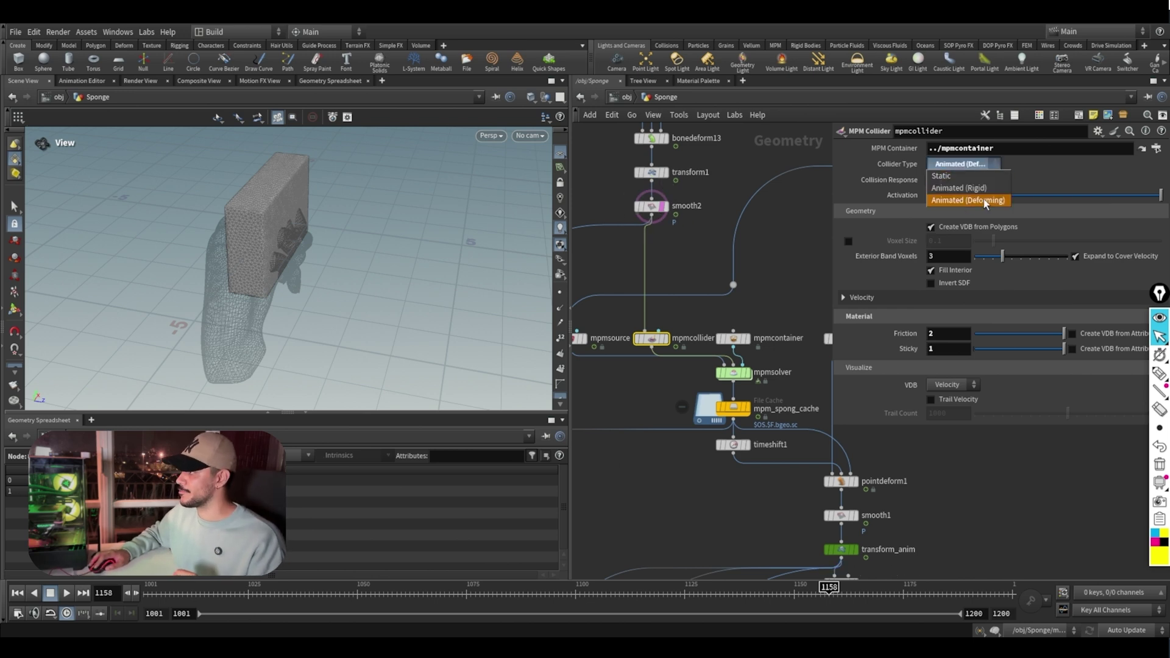
click(770, 306)
Step: Display the mpm_spong_cache node and examine the squeezed particle sponge inside the templated hand from several angles
scroll(777, 323, down, 2)
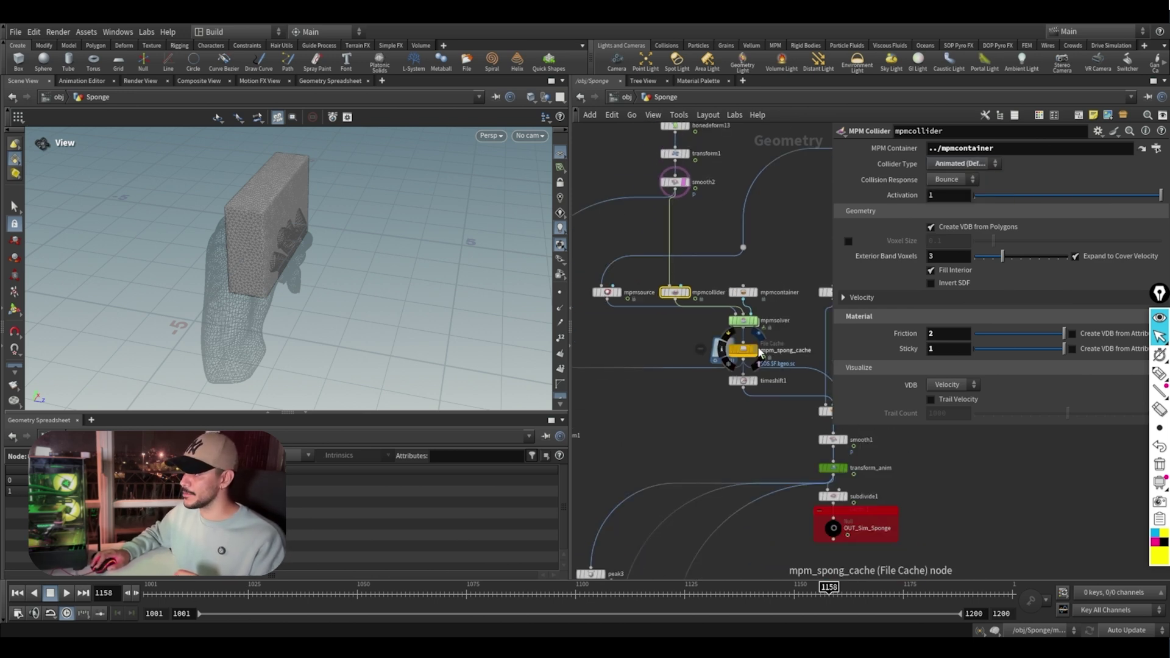
click(747, 349)
drag(427, 275, 292, 277)
right_drag(293, 277, 451, 228)
drag(452, 227, 367, 301)
right_drag(368, 301, 285, 397)
drag(331, 323, 304, 344)
right_drag(305, 345, 400, 276)
drag(400, 277, 388, 304)
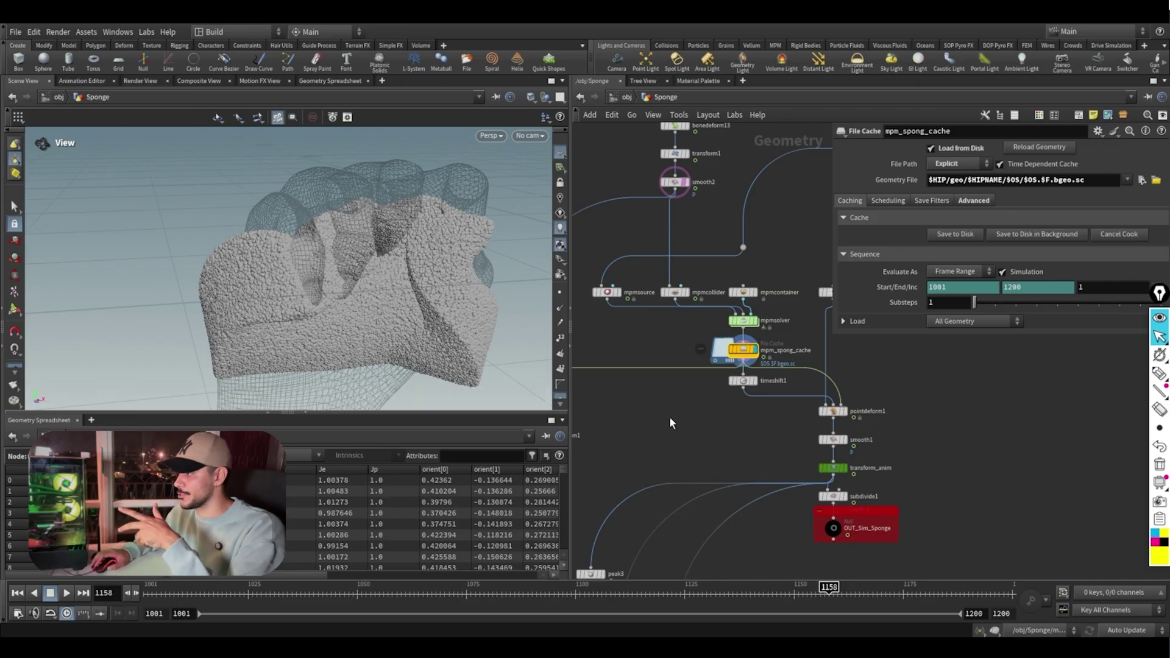
Step: Scrub the cached MPM simulation back to the uncompressed sponge and forward to frame 1126 to review the squeeze
middle_drag(671, 422, 663, 431)
scroll(716, 417, up, 3)
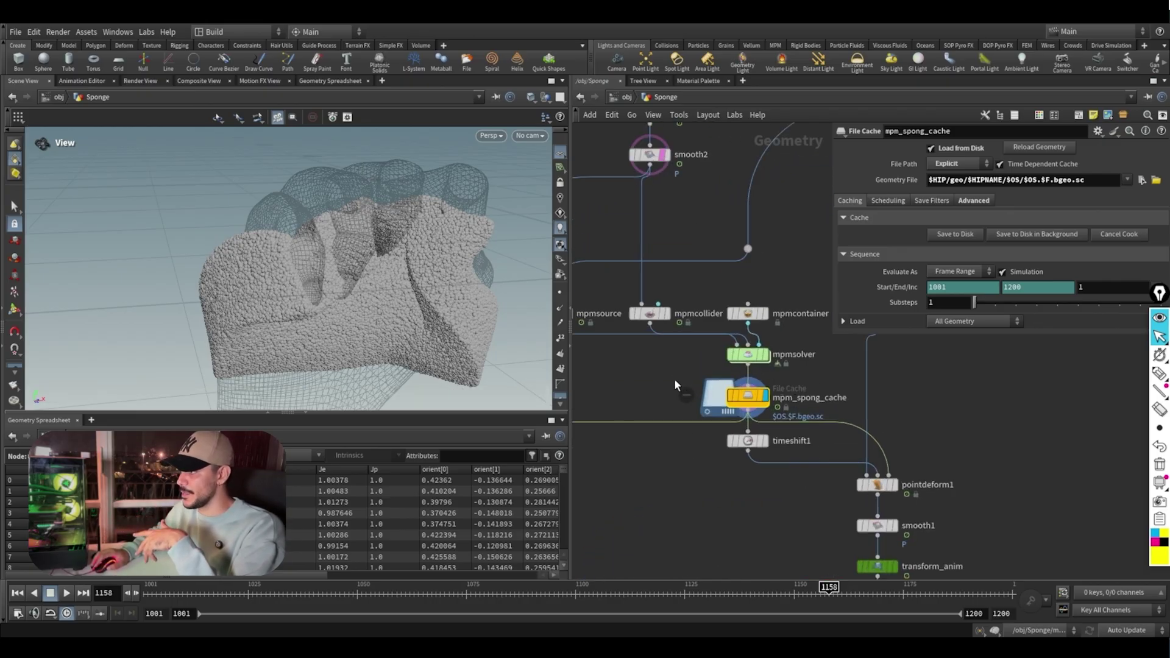
drag(750, 594, 489, 602)
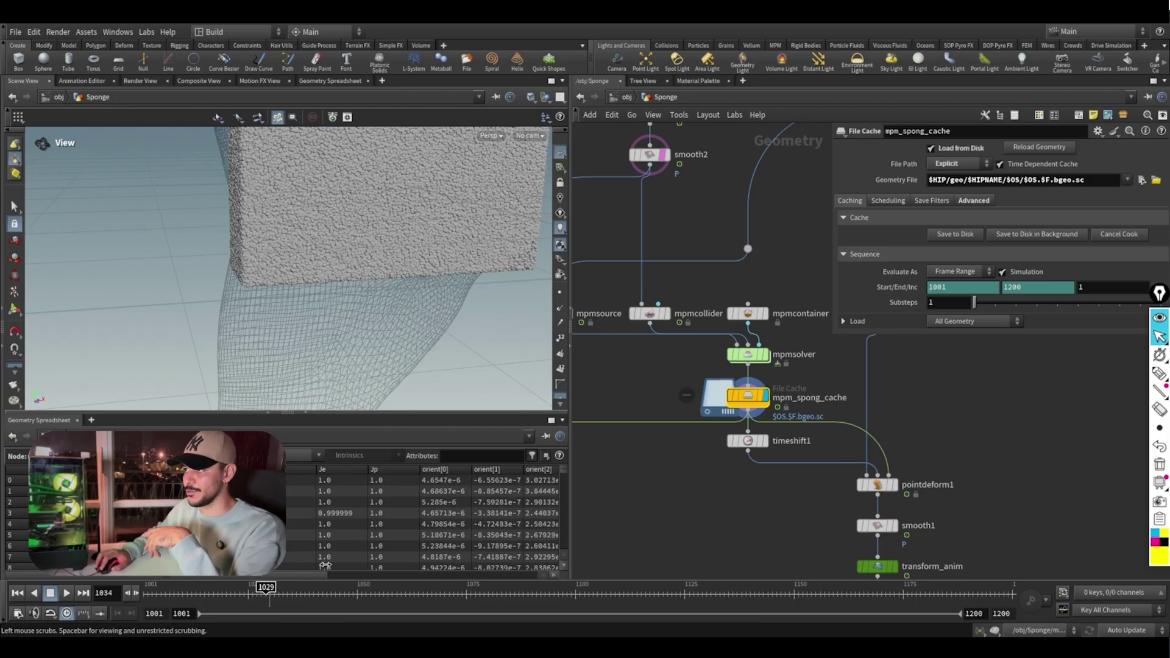
drag(389, 244, 374, 340)
drag(488, 600, 689, 600)
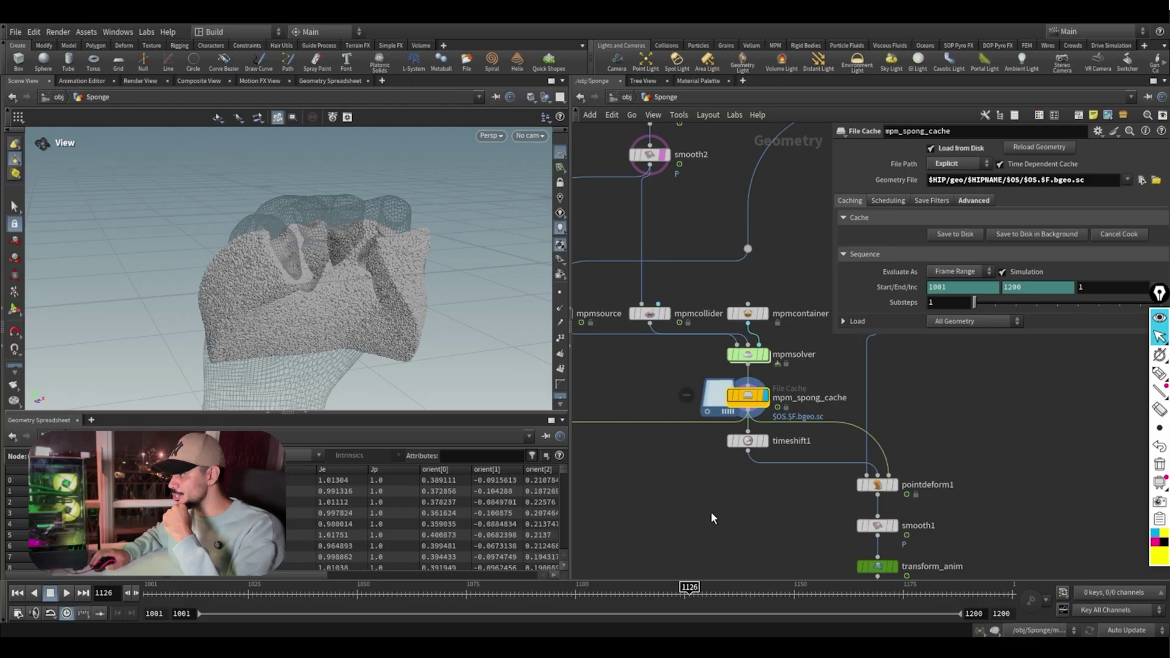
Step: Display the autouv2 node beside the MPM branch and examine the UV layout on the sponge block
scroll(683, 481, down, 3)
scroll(806, 434, up, 2)
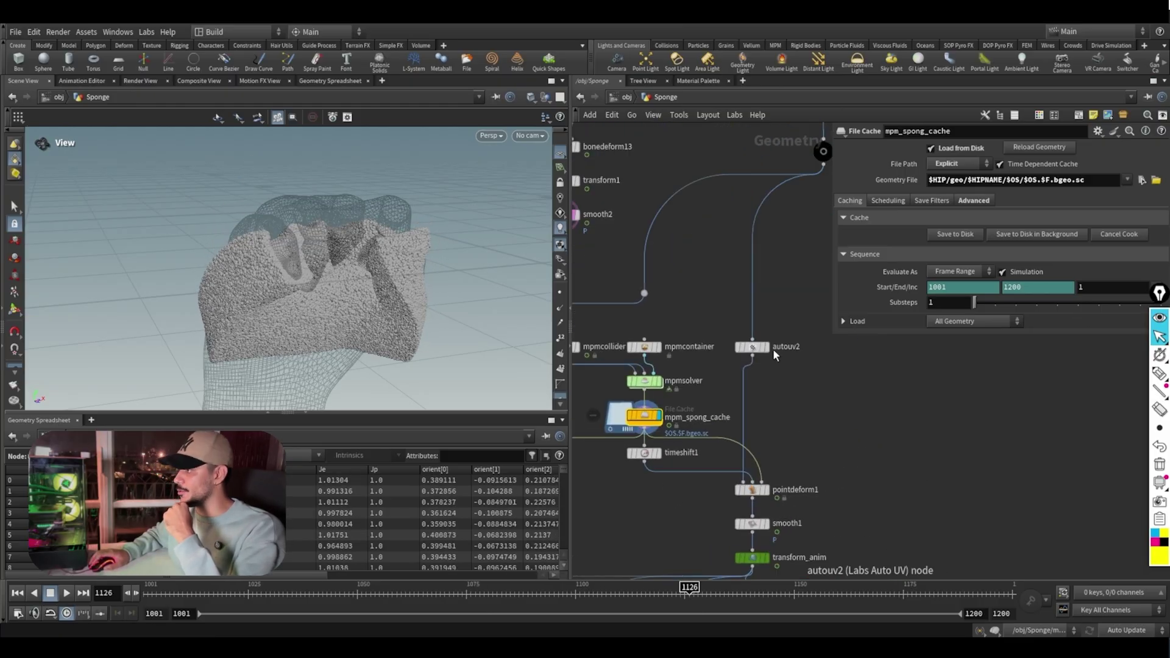
click(767, 348)
drag(813, 394, 738, 340)
drag(353, 203, 324, 240)
Step: Display the timeshift1 node below the cache and examine its frozen particle sponge and frame setting
middle_drag(681, 512, 719, 437)
middle_drag(804, 352, 874, 407)
click(767, 434)
click(746, 436)
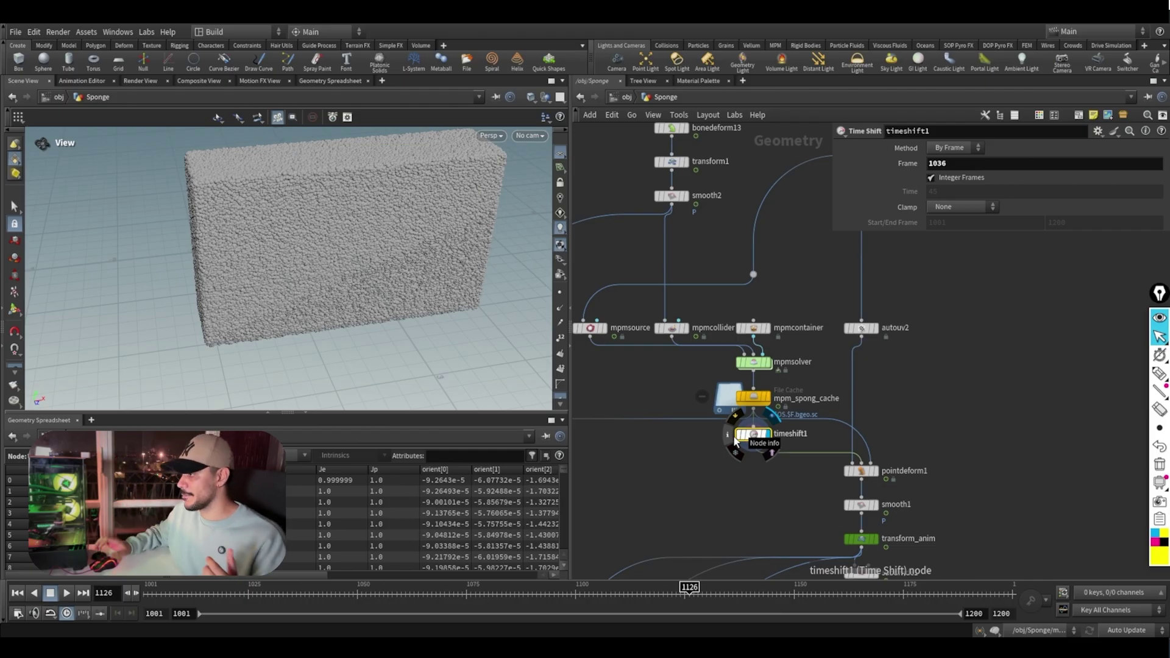
middle_drag(755, 501, 725, 472)
scroll(818, 443, up, 1)
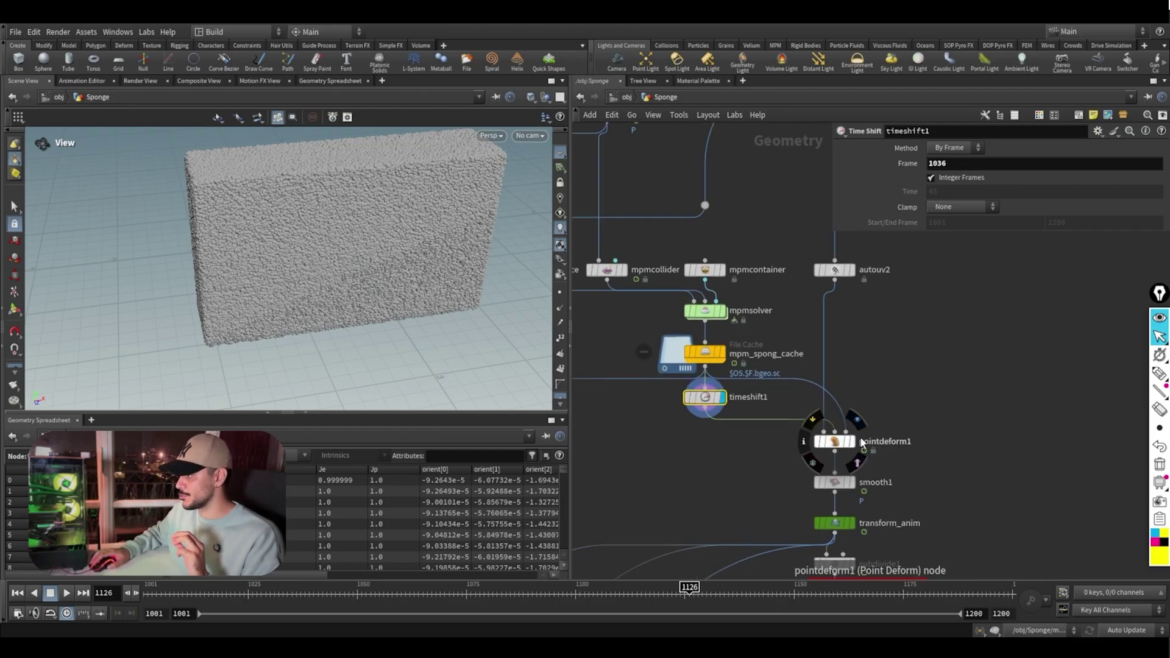
Step: Compare the autouv2 sponge mesh with the timeshift1 rest particles by displaying each in turn
click(850, 270)
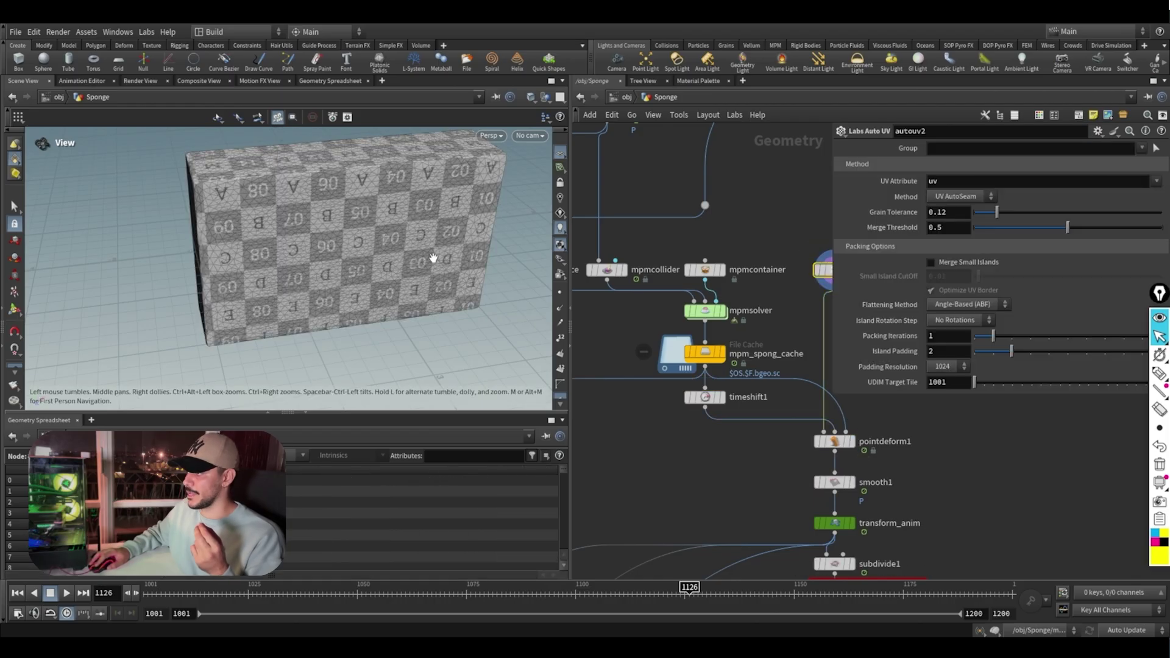
click(722, 397)
click(699, 399)
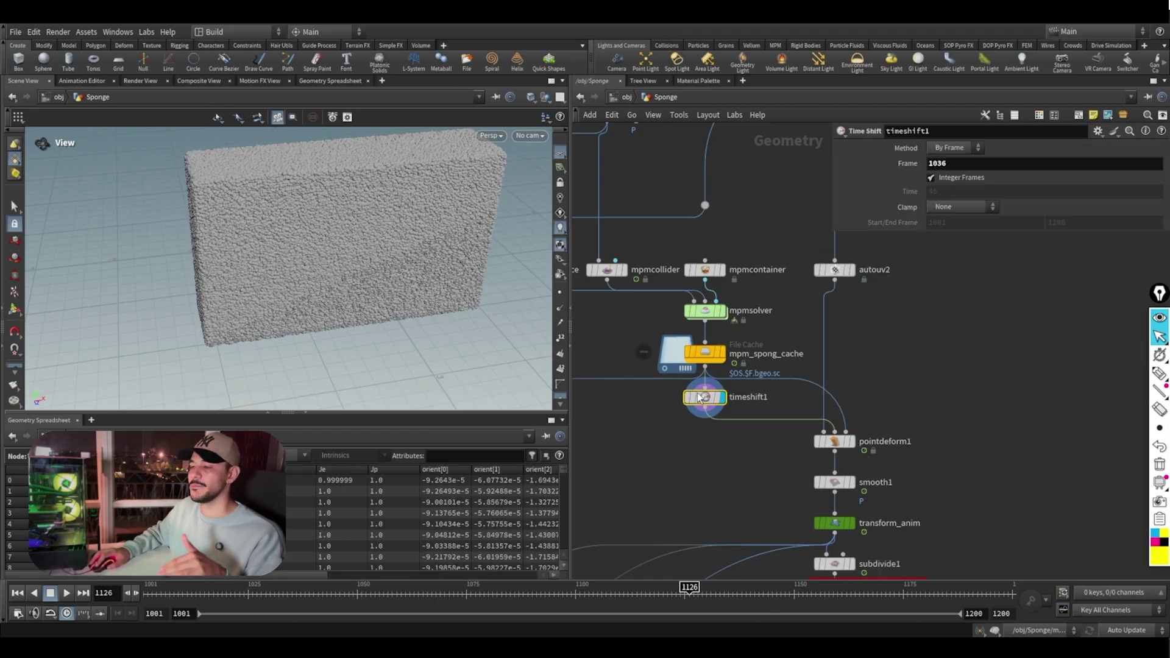
Step: Display the pointdeform1 node and scrub back through the timeline to review the deformed sponge mesh
middle_drag(738, 489, 690, 468)
scroll(821, 432, up, 1)
click(801, 418)
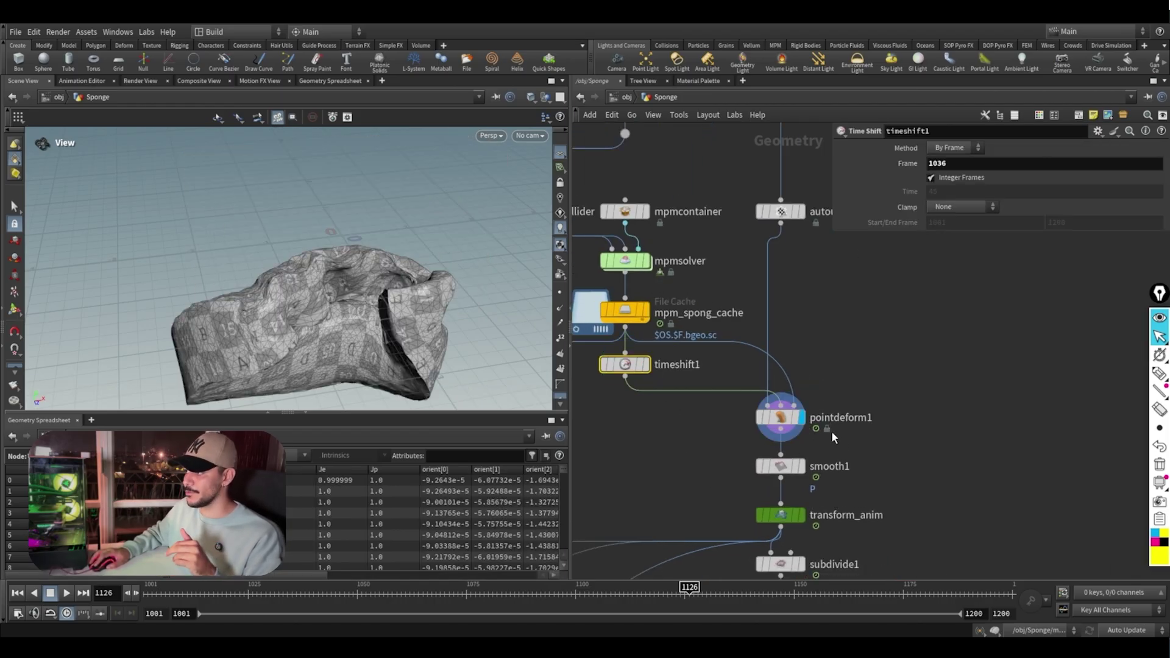
click(779, 418)
drag(372, 304, 352, 306)
drag(576, 582, 358, 576)
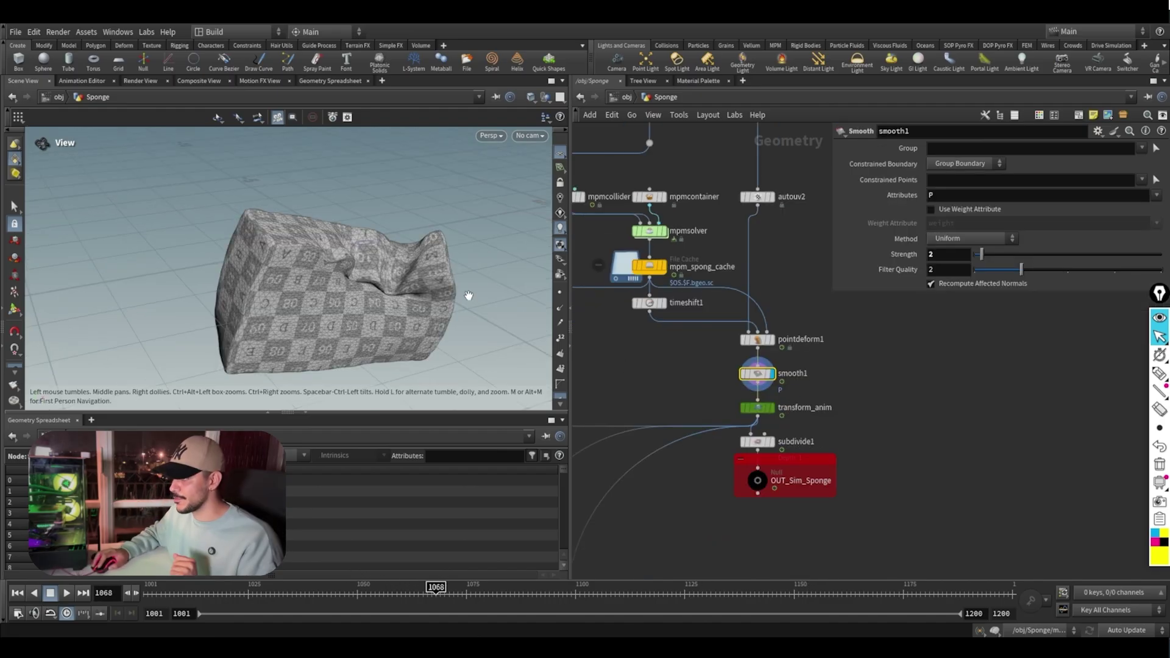
Step: Compare the sponge surface at pointdeform1 and smooth1 up close, and scrub the smoothed result to frame 1100
scroll(463, 292, up, 5)
click(771, 339)
click(771, 374)
scroll(363, 323, down, 5)
drag(364, 324, 321, 292)
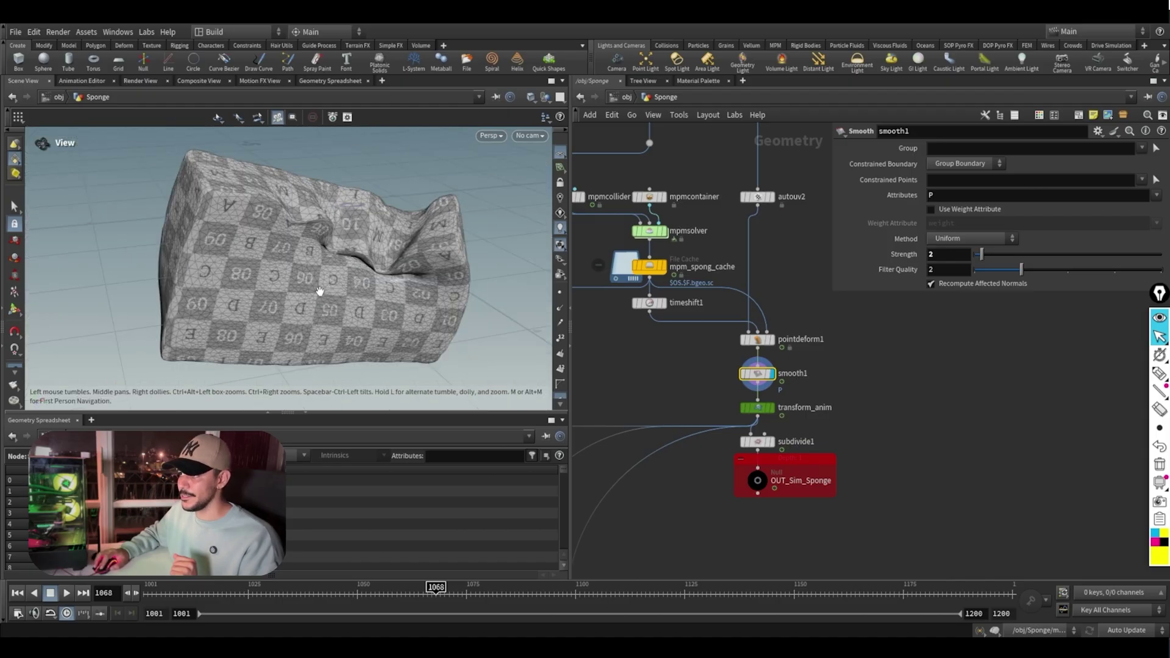
drag(452, 592, 575, 592)
middle_drag(696, 344, 810, 419)
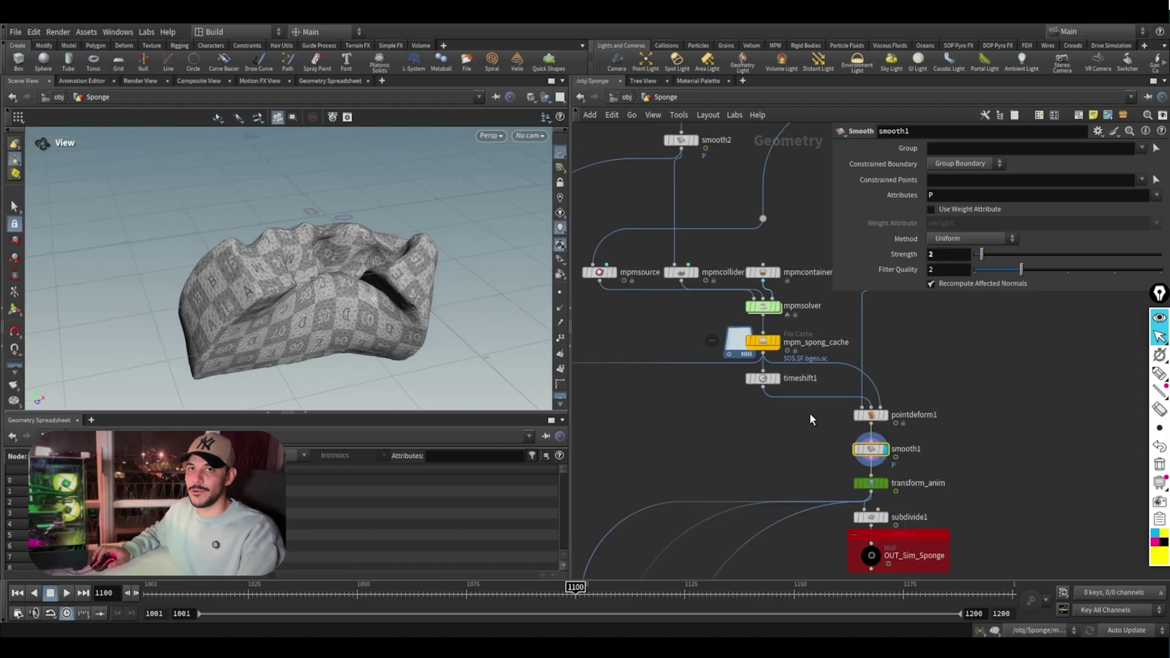
scroll(818, 450, down, 2)
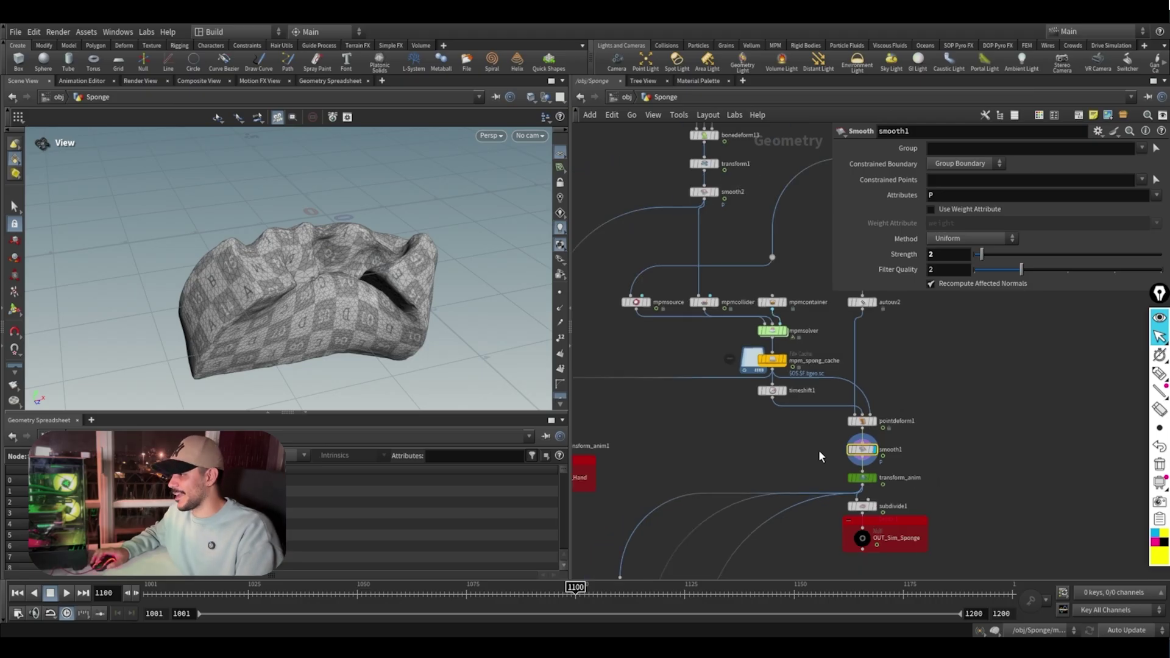
middle_drag(818, 450, 796, 423)
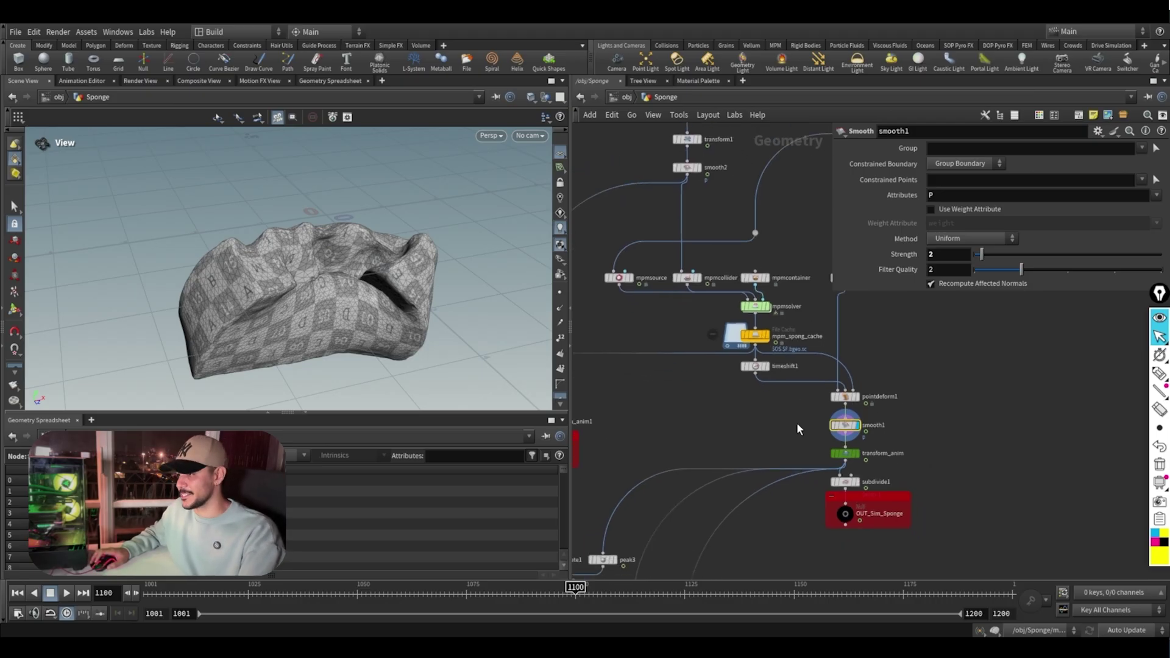
scroll(797, 425, down, 1)
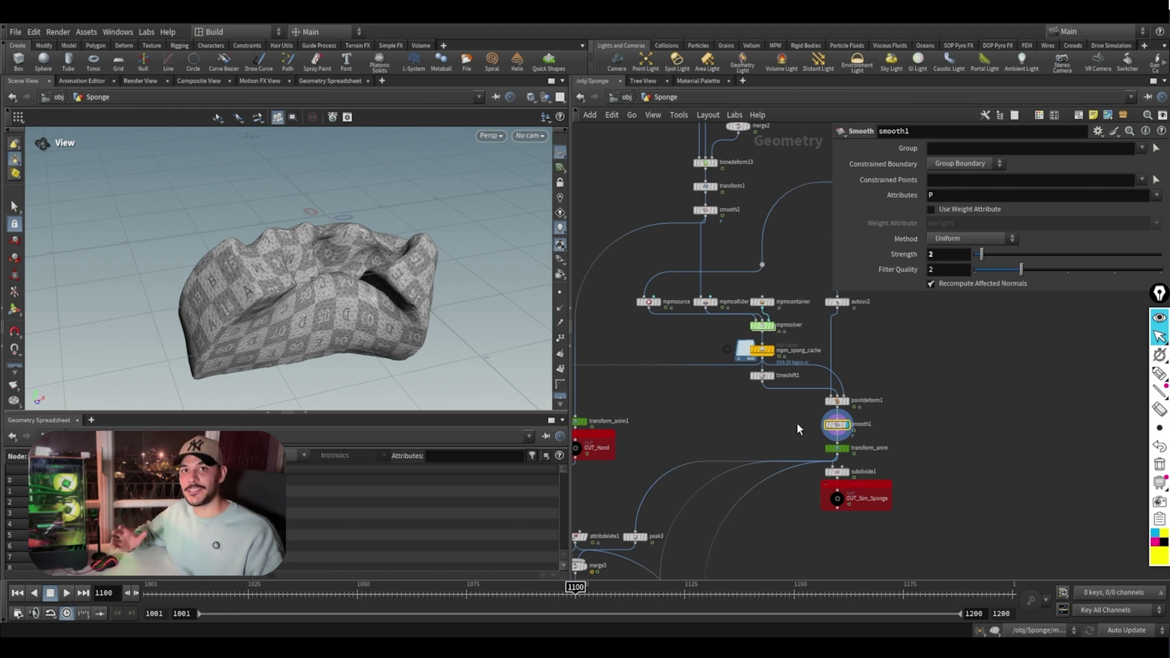
middle_drag(796, 423, 810, 425)
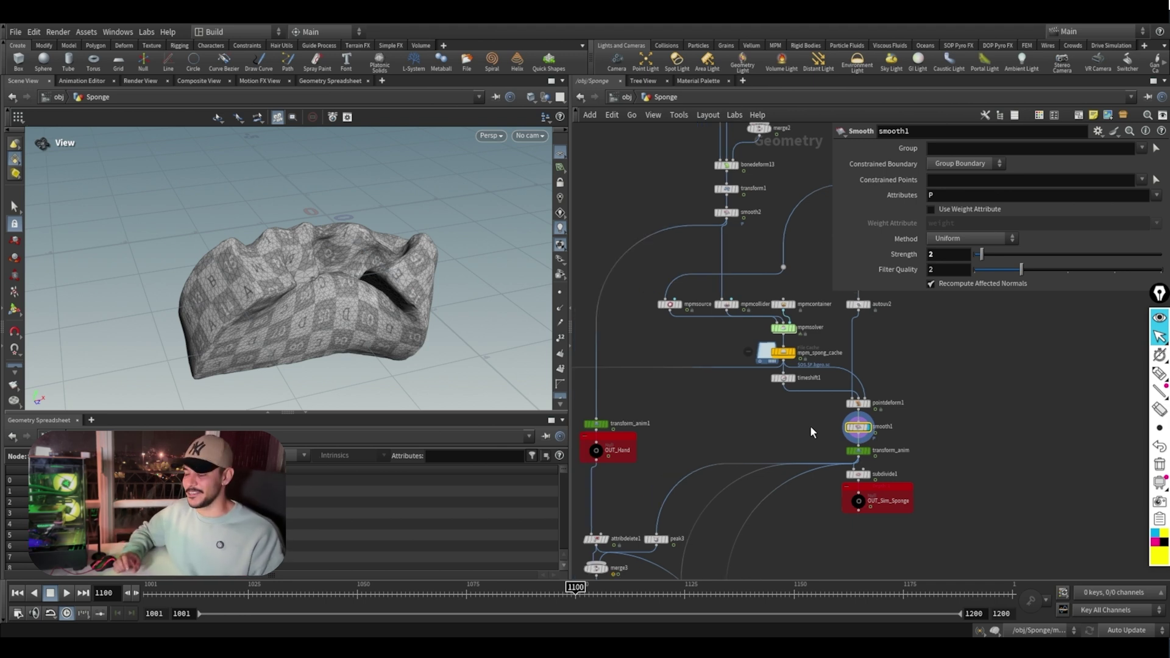
Step: Display the transform_anim node with its keyframed translation and compare the sponge's position with smooth1
middle_drag(789, 416, 688, 365)
scroll(780, 415, up, 3)
mouse_move(782, 396)
middle_down()
mouse_move(844, 394)
mouse_move(759, 397)
middle_up()
click(823, 390)
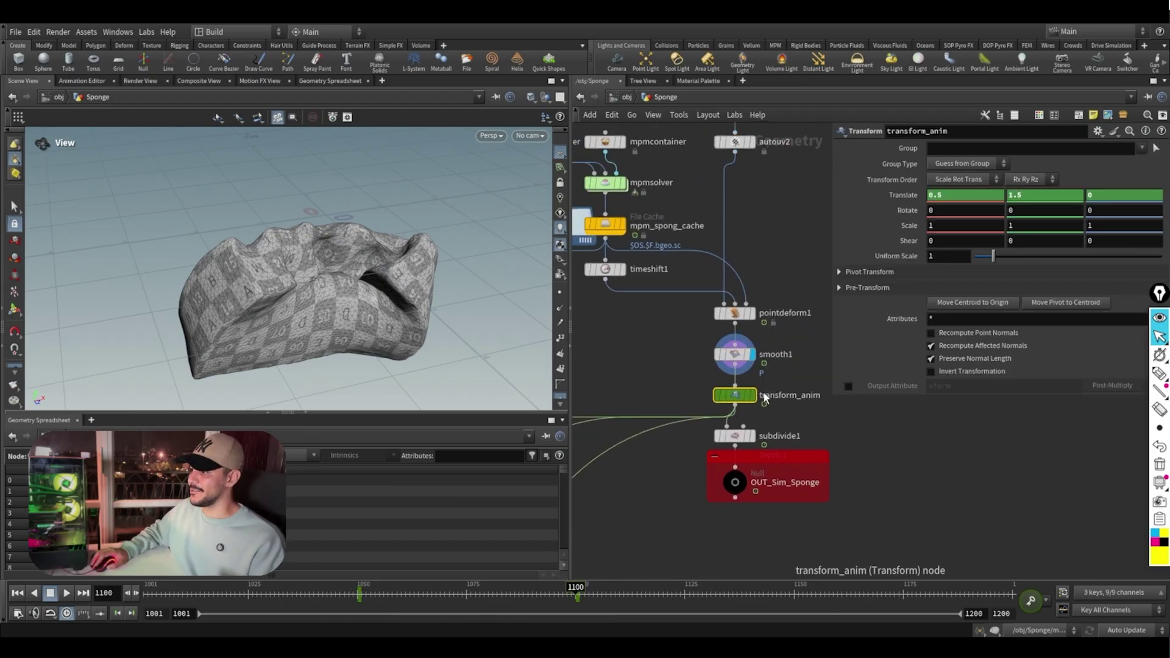
click(753, 395)
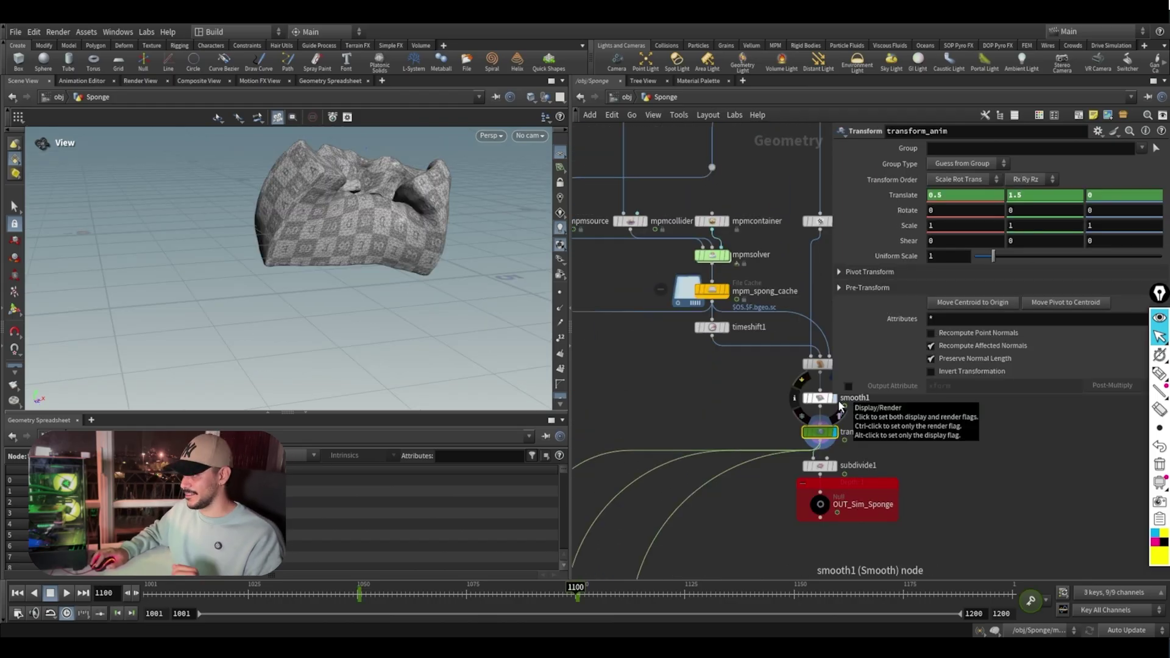
click(831, 396)
Step: Overlay the smooth2 hand on the smoothed sponge and scrub from frame 1033 to 1082 to review the squeeze
scroll(695, 371, down, 1)
middle_drag(656, 361, 756, 443)
scroll(756, 435, down, 3)
middle_drag(730, 395, 708, 435)
scroll(721, 338, up, 4)
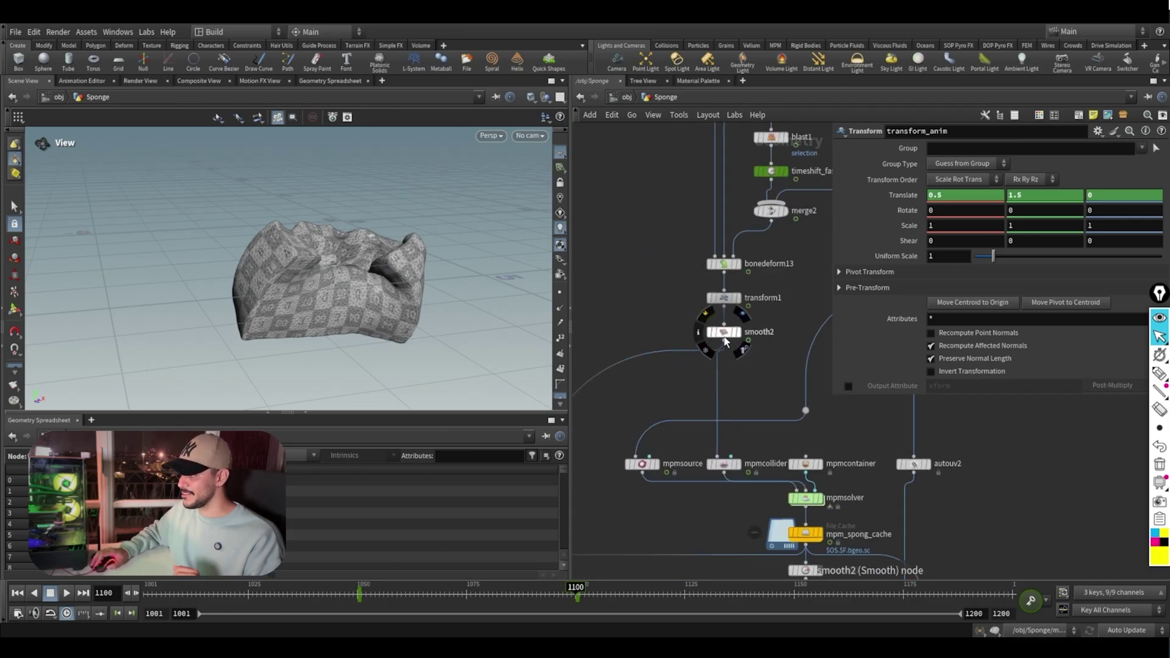
click(737, 332)
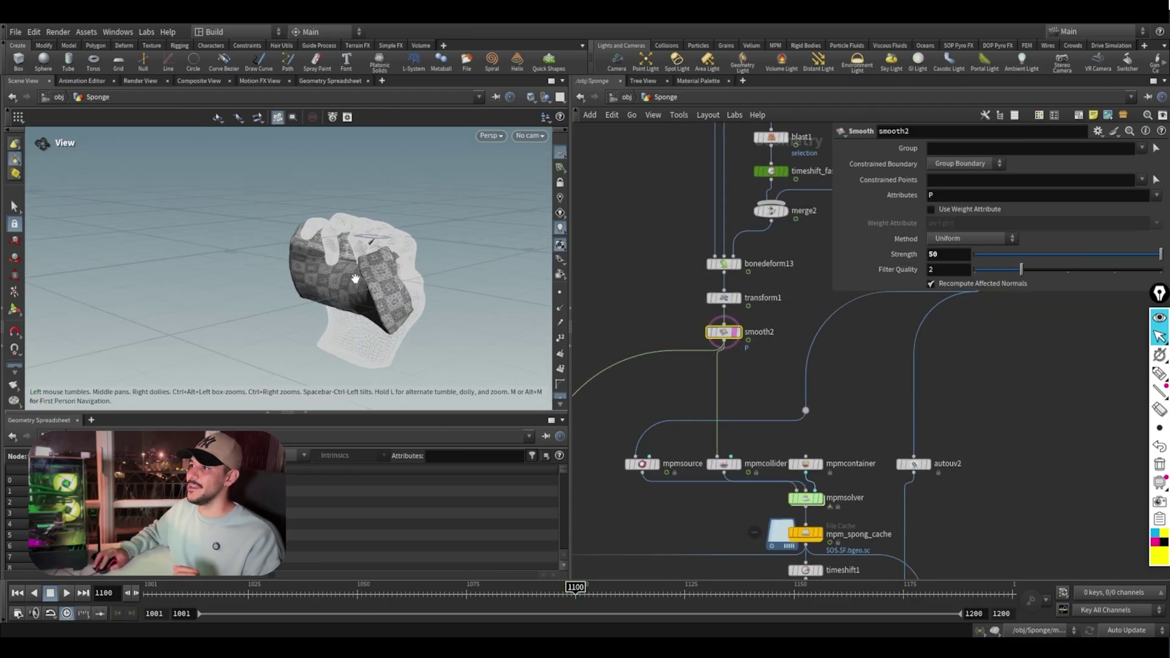
drag(564, 591, 283, 591)
right_drag(353, 274, 382, 248)
drag(382, 247, 348, 225)
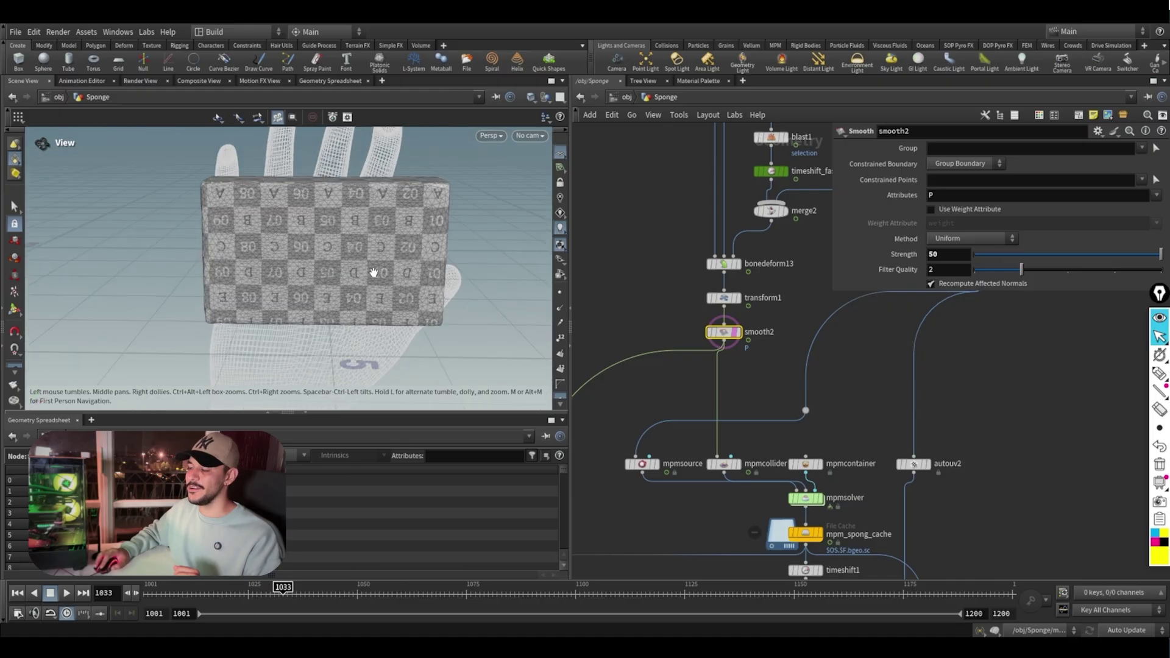
drag(374, 272, 353, 257)
drag(287, 590, 505, 625)
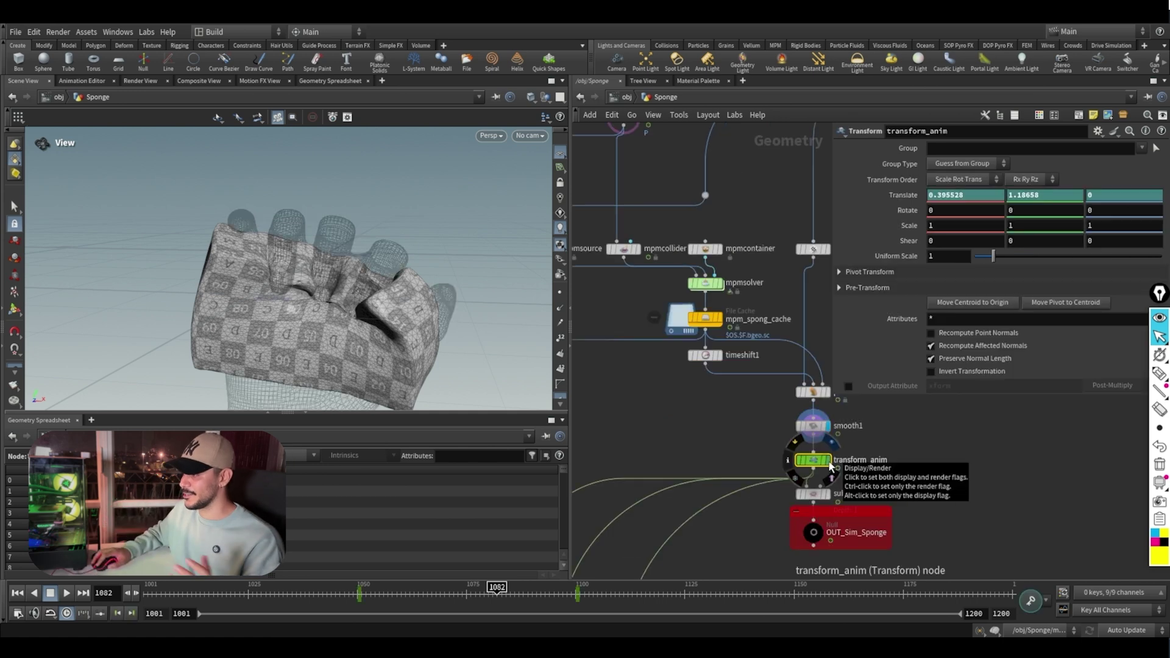
Step: Display transform_anim and scrub to frame 1092 to compare the animated sponge with the untransformed hand
click(829, 464)
drag(788, 445, 785, 443)
drag(410, 292, 388, 344)
drag(474, 590, 541, 590)
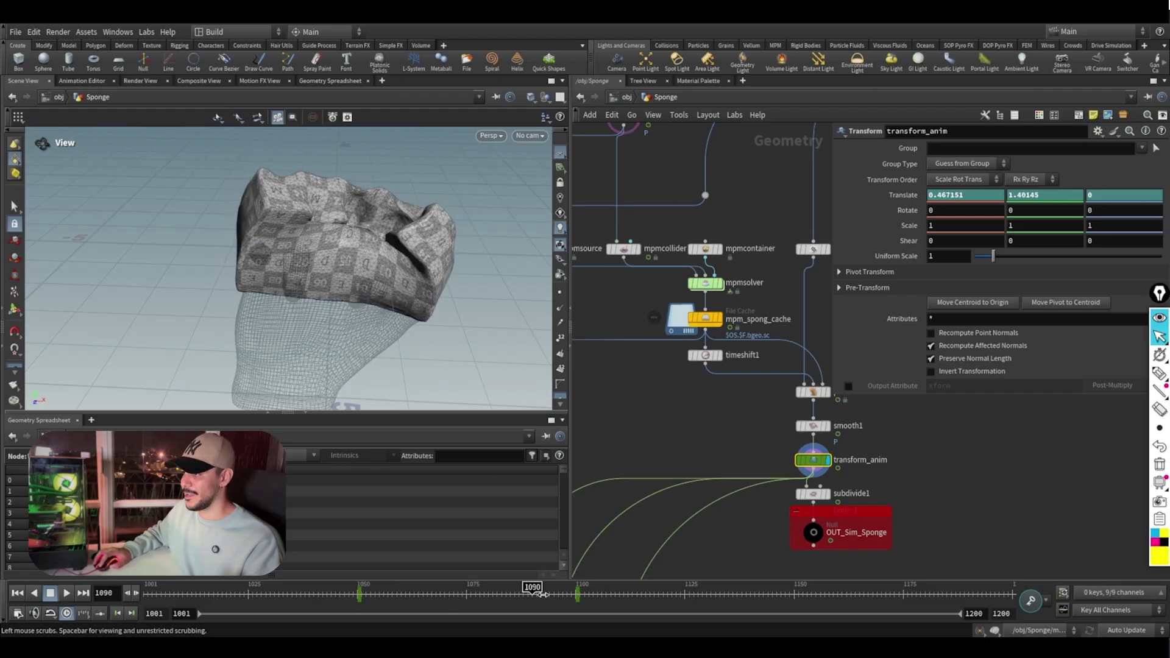
Step: Display the OUT_Hand null and turn off the smooth2 hand overlay to view the transformed hand alone
scroll(701, 427, down, 4)
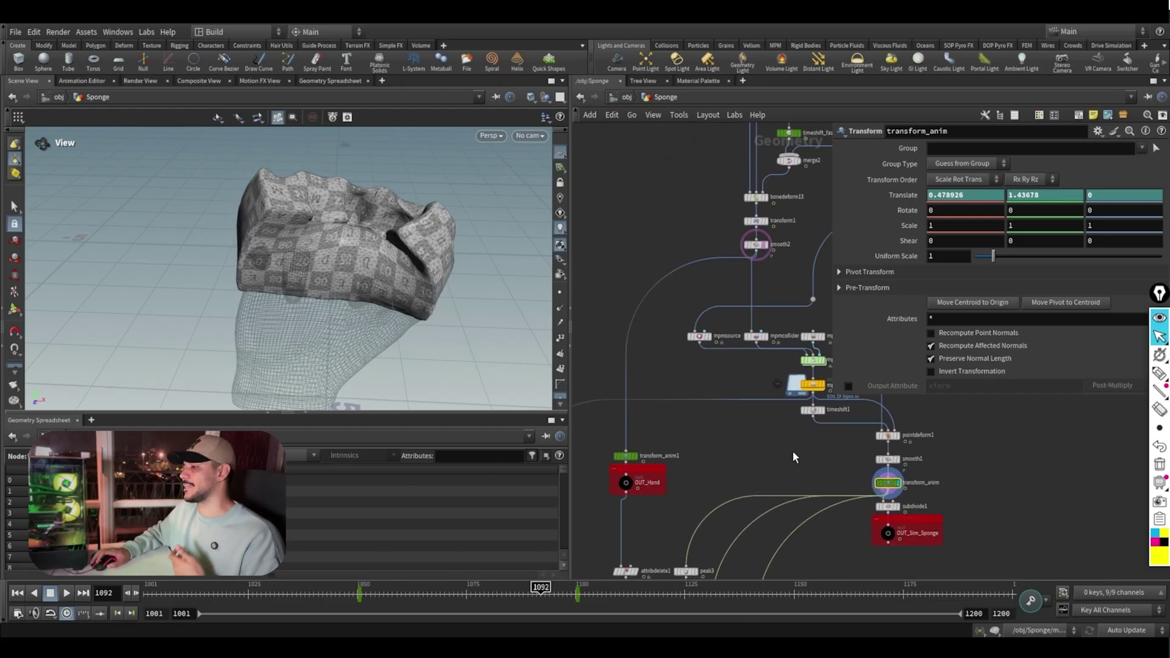
middle_drag(798, 451, 817, 407)
scroll(874, 444, down, 1)
scroll(722, 434, up, 2)
scroll(739, 440, up, 2)
click(737, 429)
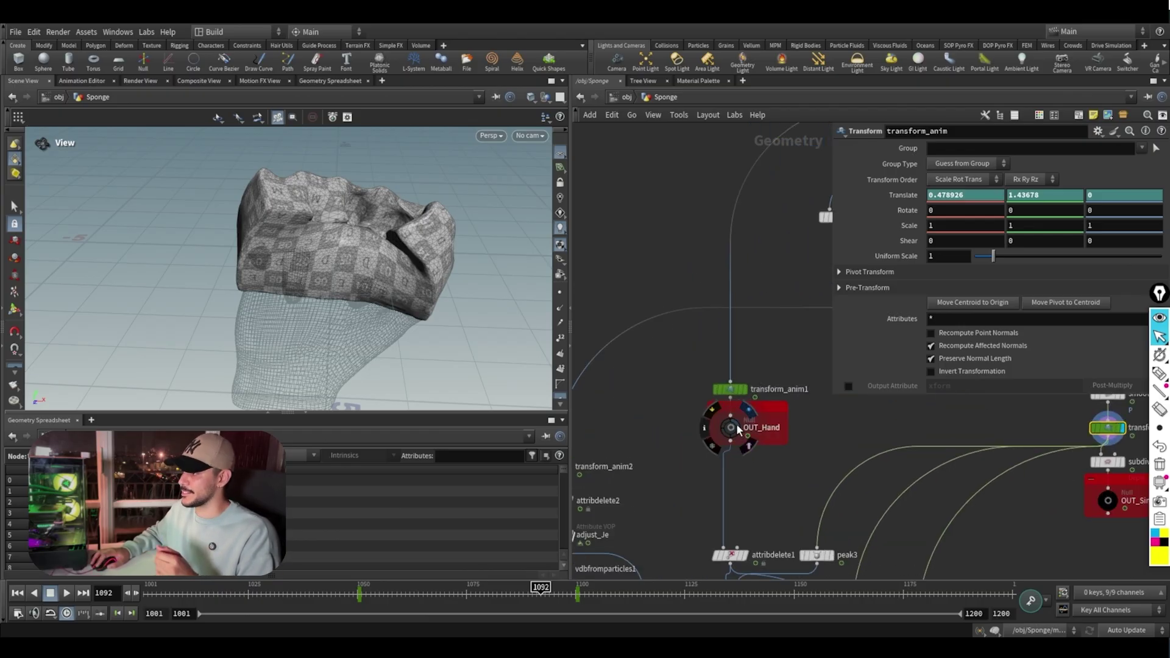
click(776, 467)
mouse_move(731, 430)
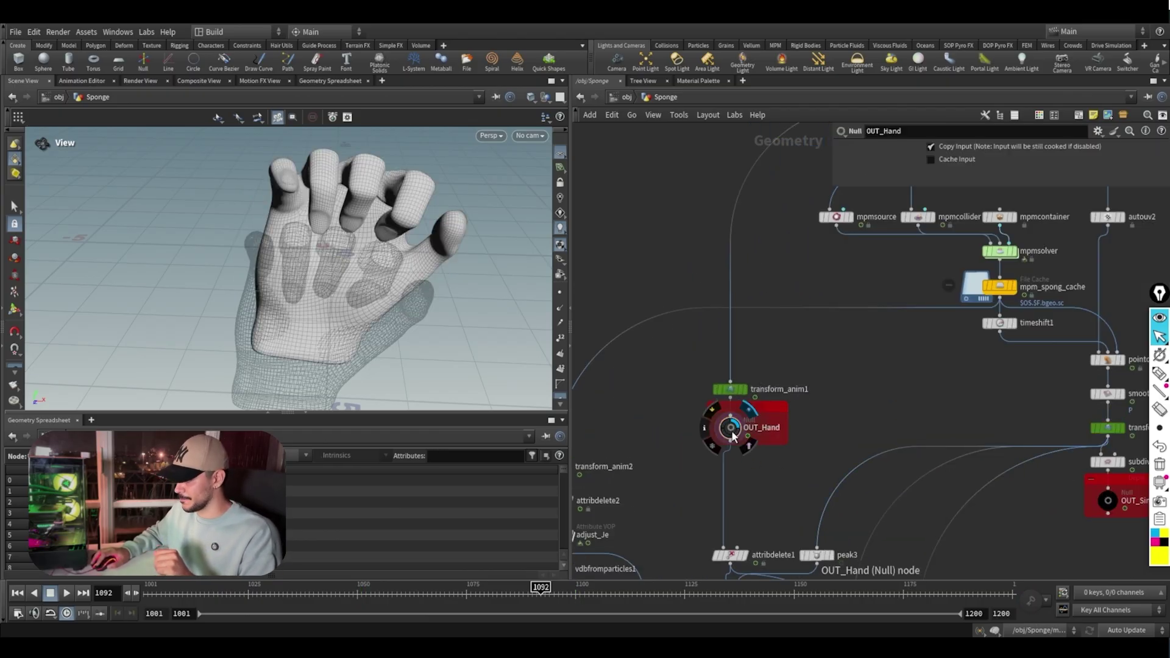
click(748, 451)
Step: Display OUT_Sim_Sponge with OUT_Hand overlaid, and scrub to frame 1132 to review the sponge in the moving hand
middle_drag(918, 437, 835, 428)
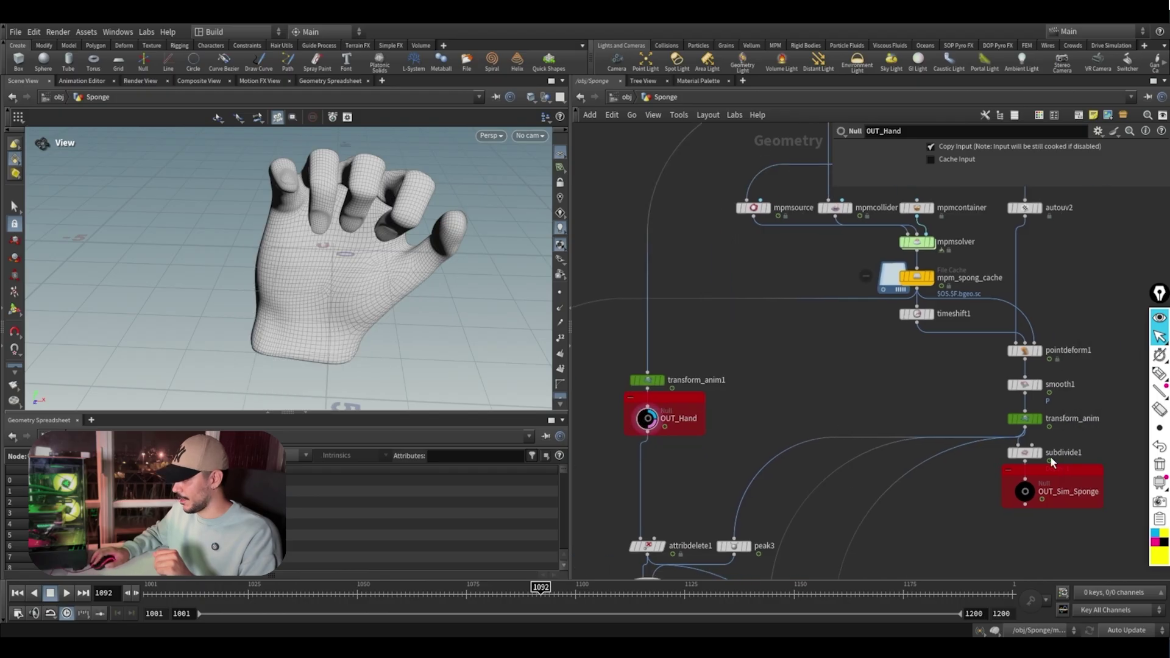
click(1031, 491)
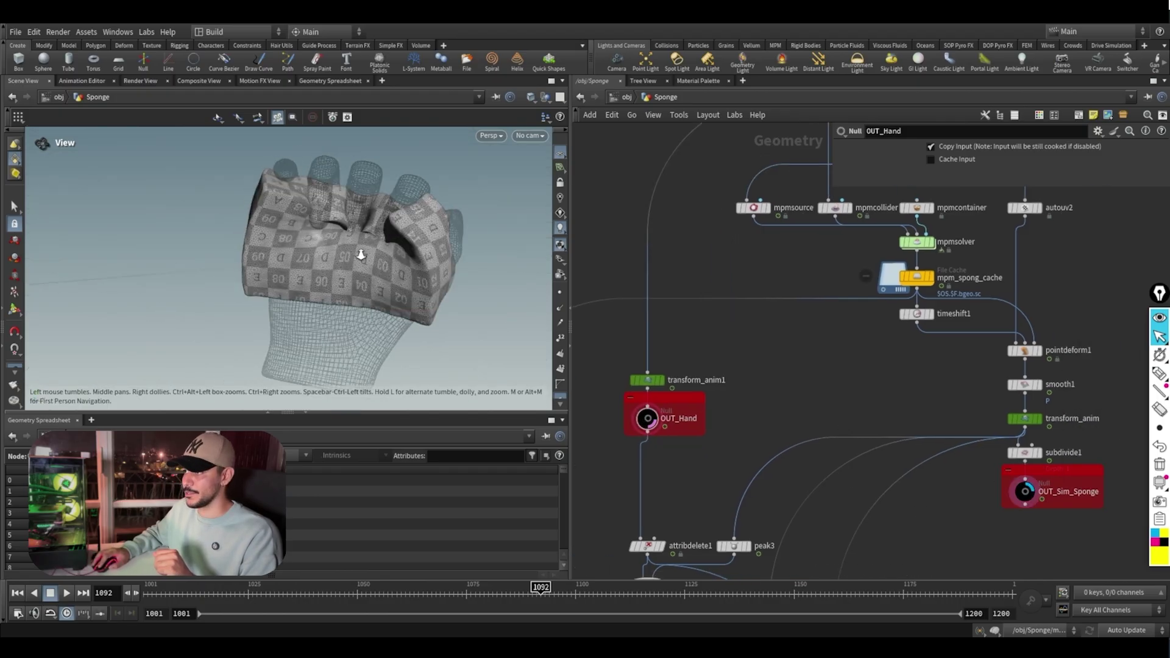
click(646, 426)
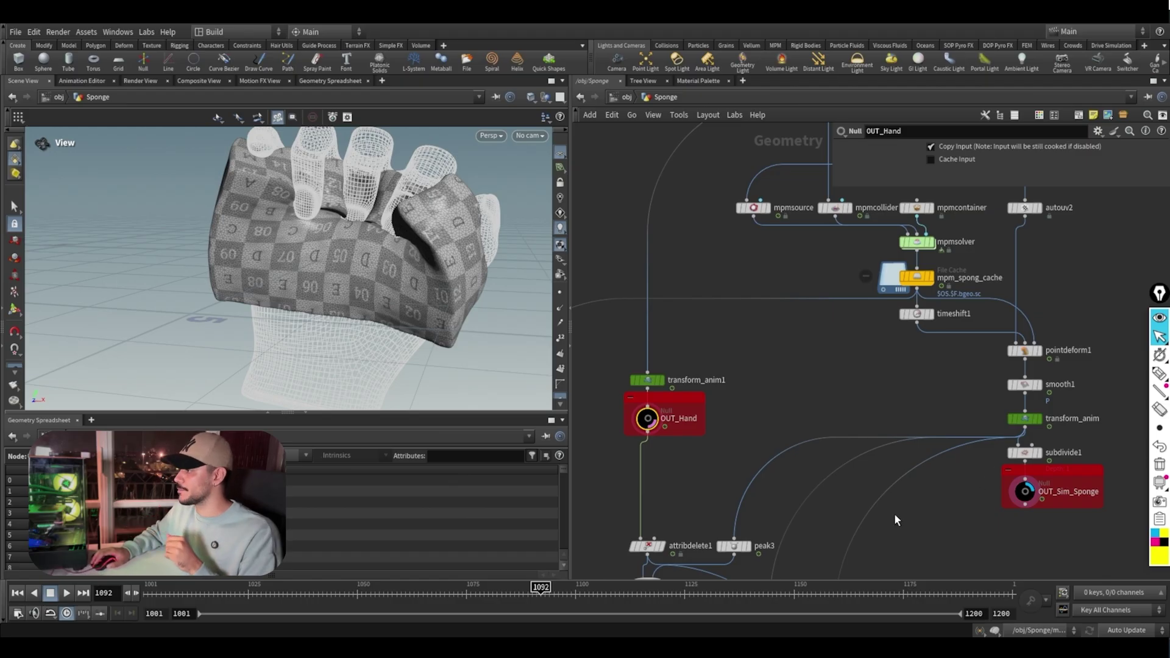
scroll(830, 493, down, 2)
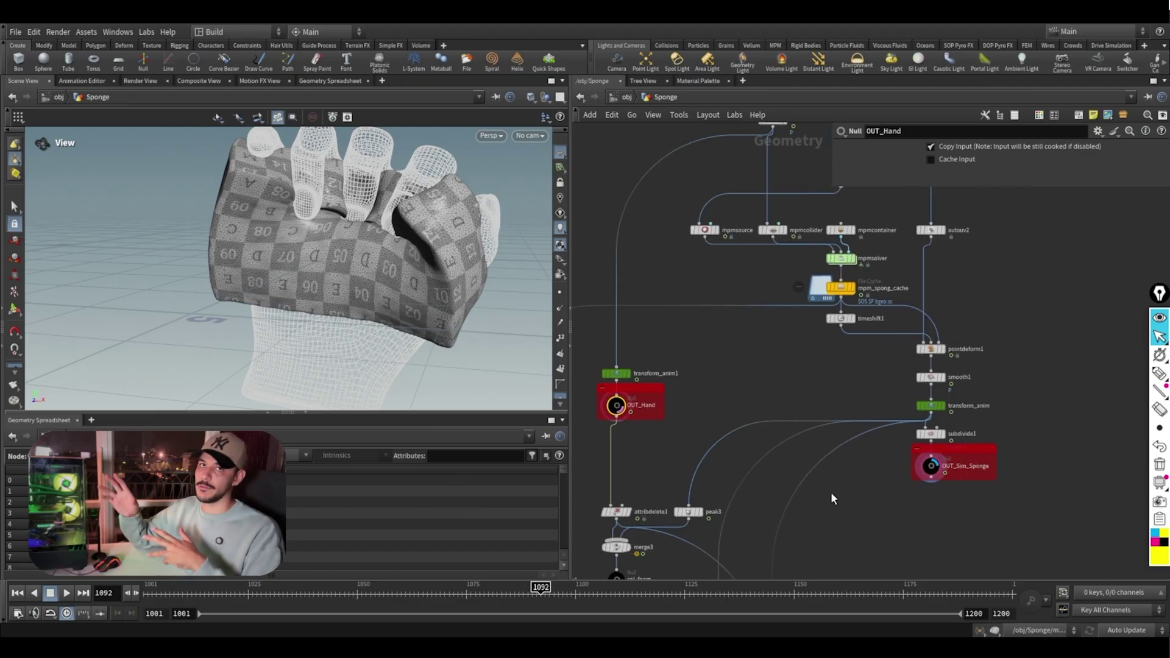
scroll(831, 494, up, 2)
mouse_move(459, 601)
mouse_down()
mouse_move(323, 606)
mouse_move(708, 622)
mouse_up()
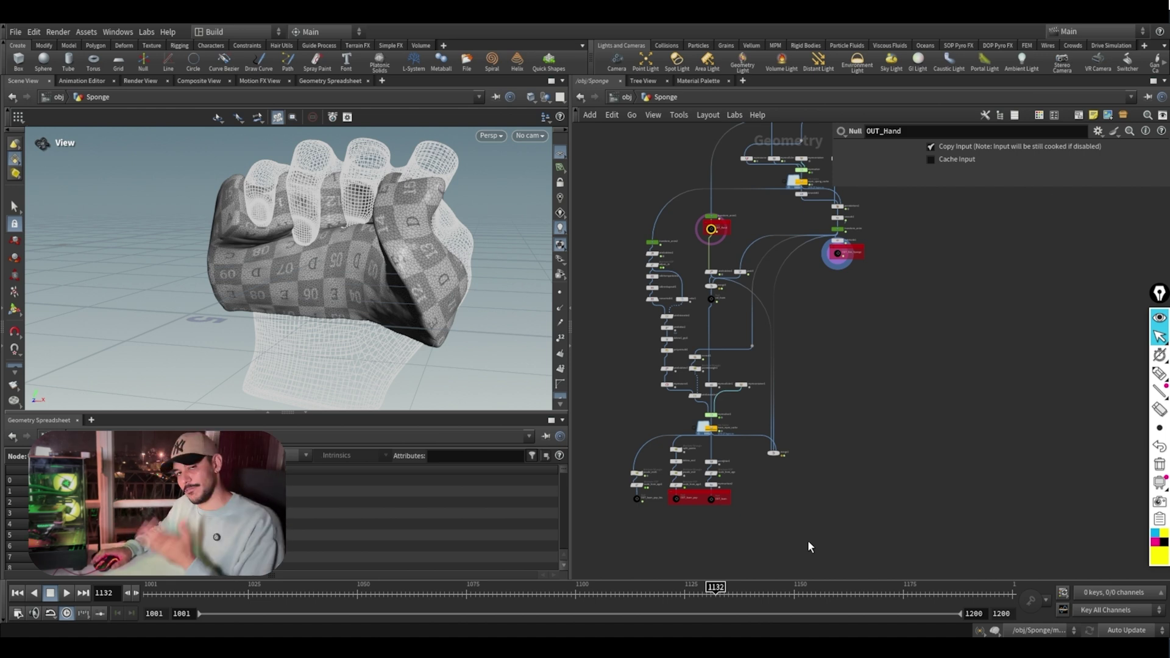
Step: Display the transform_anim2 particles and trace their input back to the mpm_spong_cache node
middle_drag(784, 516, 807, 536)
middle_drag(837, 478, 851, 490)
scroll(707, 280, up, 6)
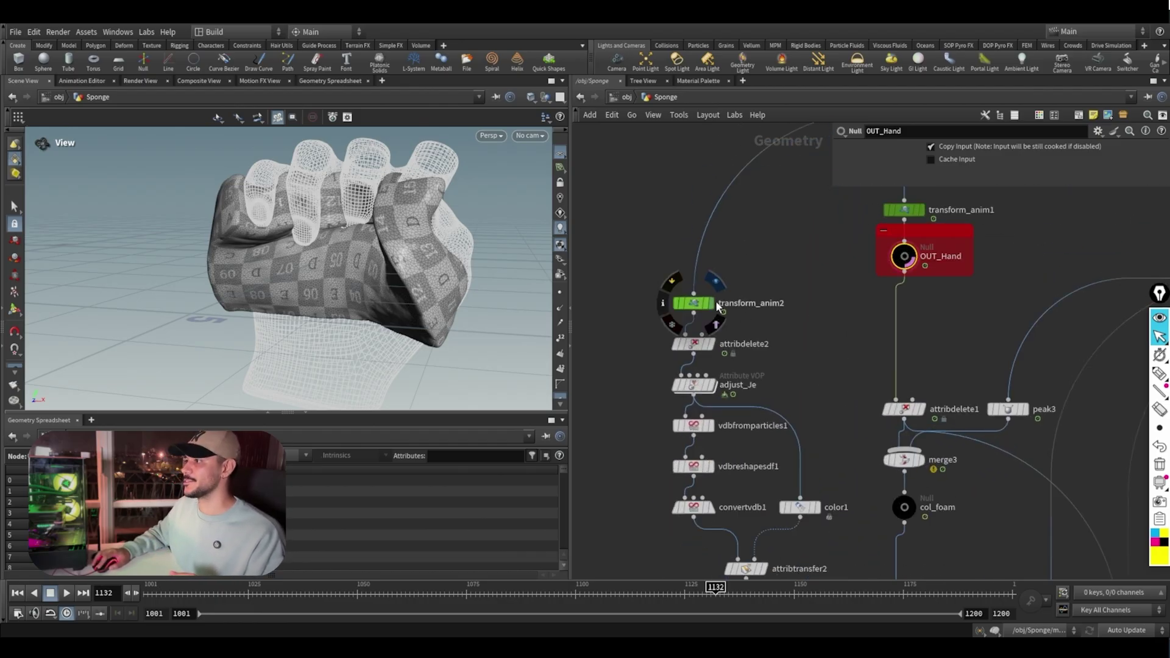
click(710, 303)
click(694, 303)
drag(400, 249, 462, 293)
scroll(462, 293, down, 3)
middle_drag(803, 259, 700, 364)
scroll(700, 366, down, 3)
middle_drag(827, 321, 604, 412)
scroll(741, 385, up, 2)
click(774, 312)
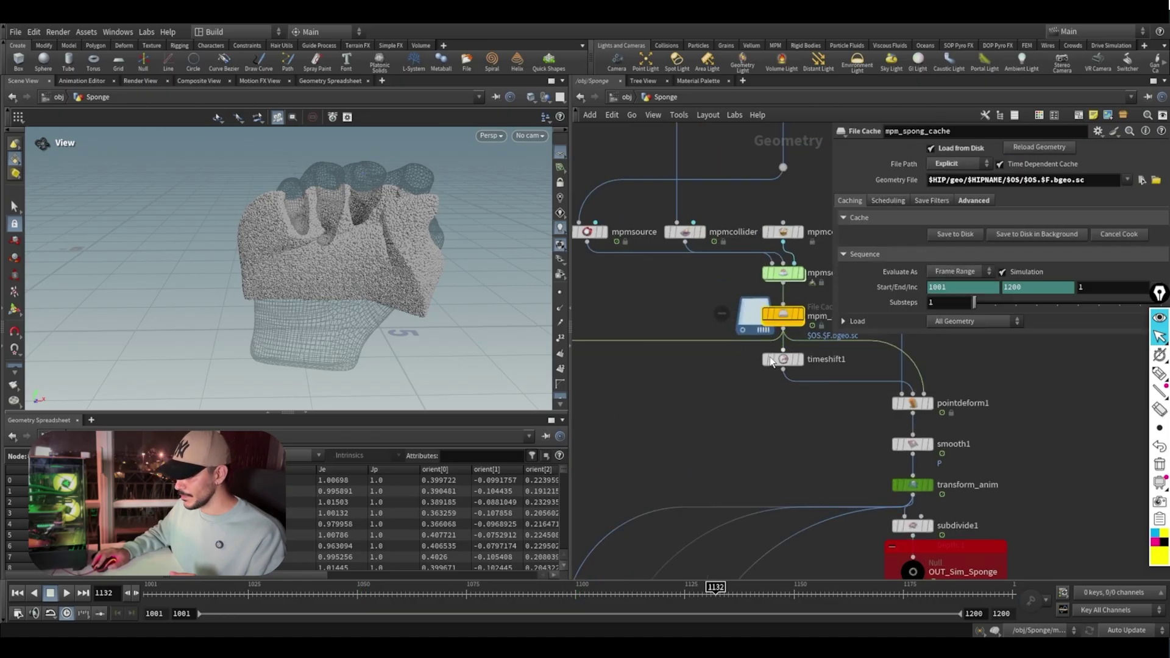
Step: Review the transform_anim2 translation settings and turn off the OUT_Hand overlay
scroll(691, 433, down, 3)
middle_drag(691, 433, 778, 414)
middle_drag(657, 444, 777, 441)
middle_drag(703, 465, 713, 343)
scroll(716, 396, up, 3)
drag(713, 342, 676, 364)
click(679, 368)
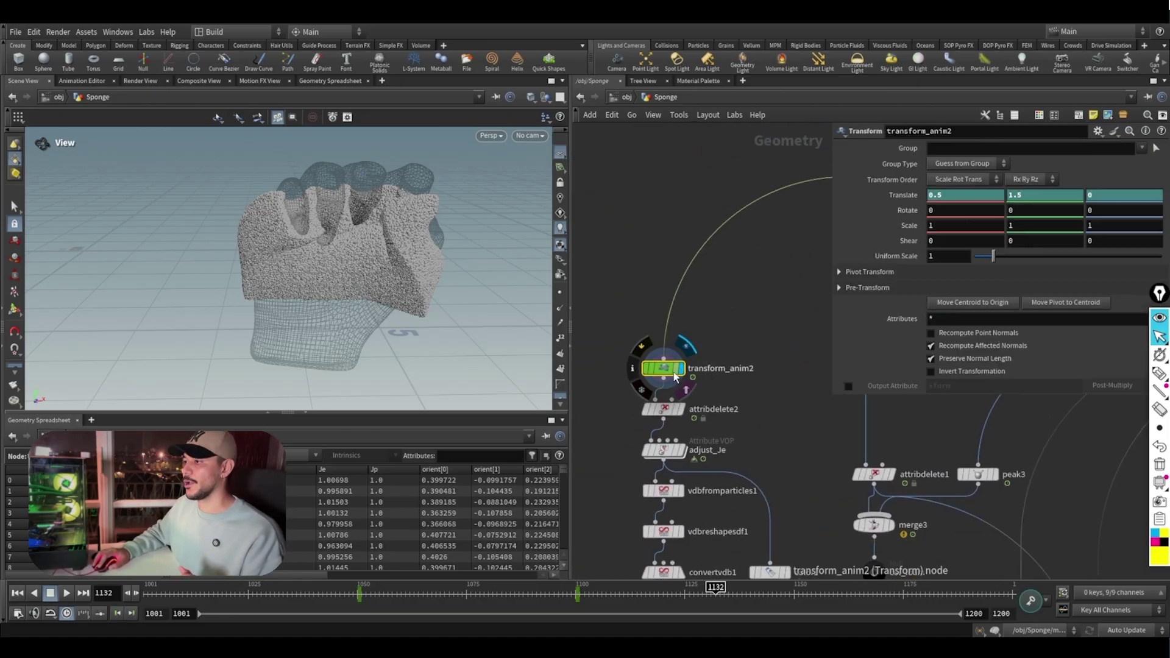
middle_drag(722, 393, 697, 464)
scroll(735, 464, down, 3)
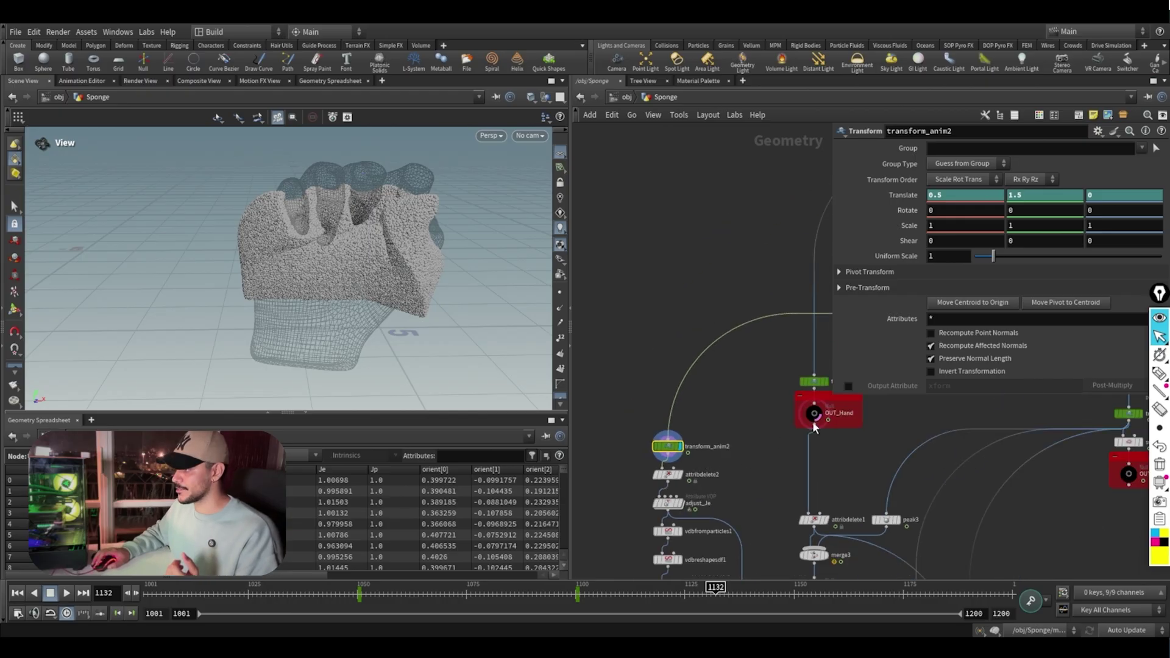
click(826, 426)
Step: Display attribdelete2 and examine which point attributes it keeps
scroll(745, 456, up, 3)
click(713, 399)
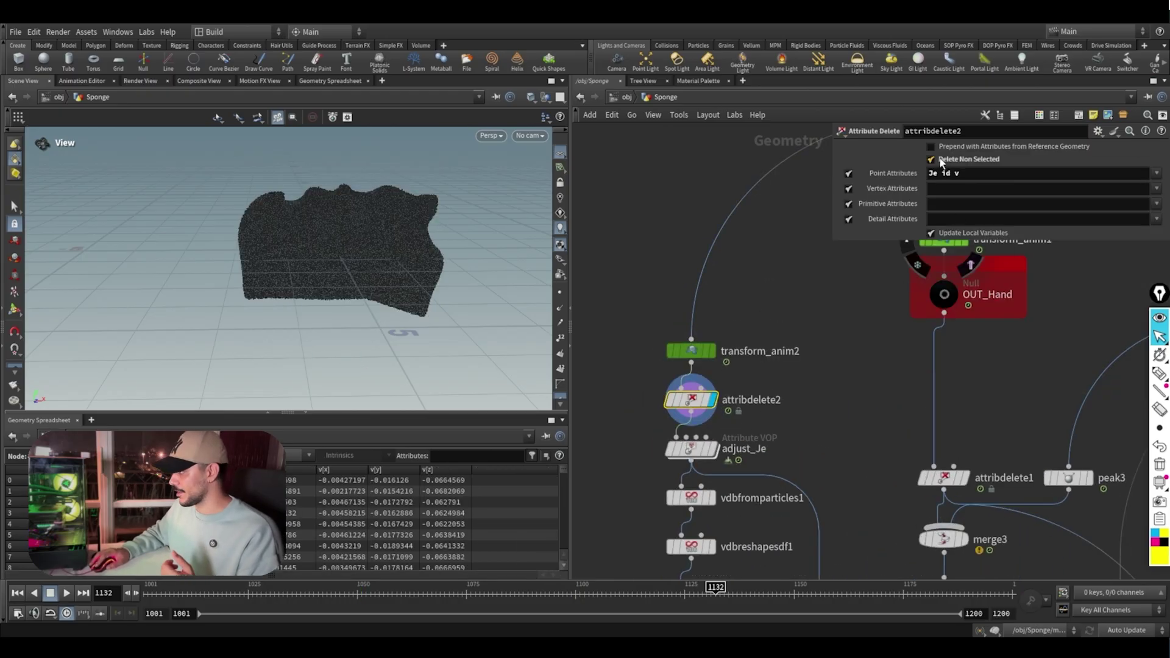
click(968, 177)
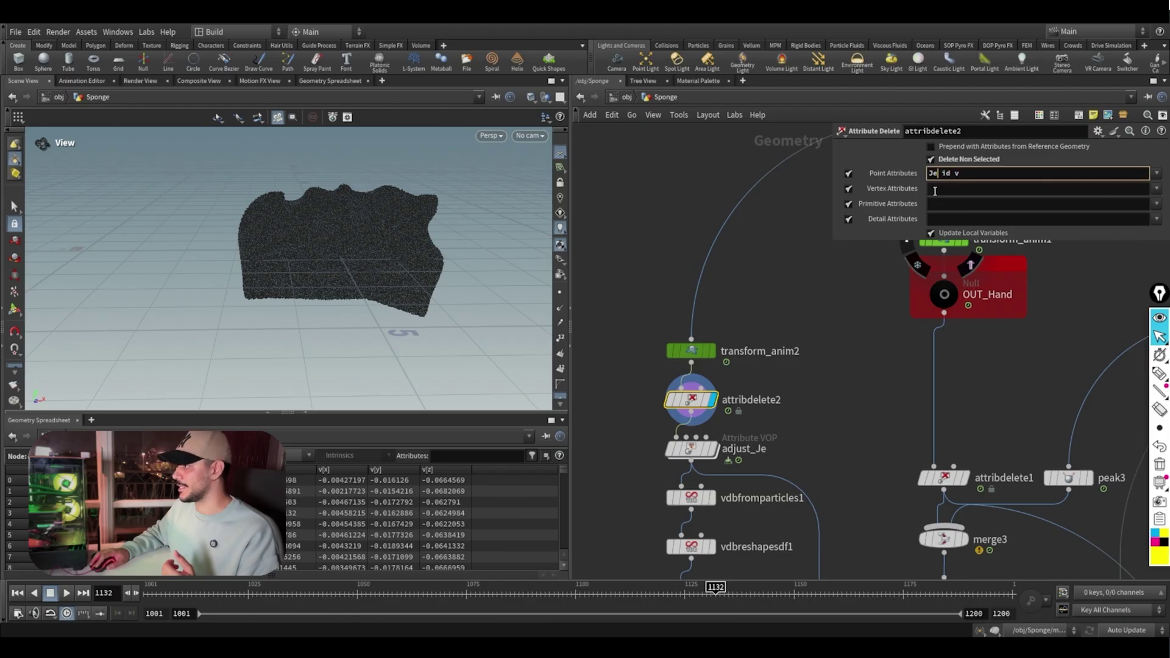
scroll(788, 345, down, 2)
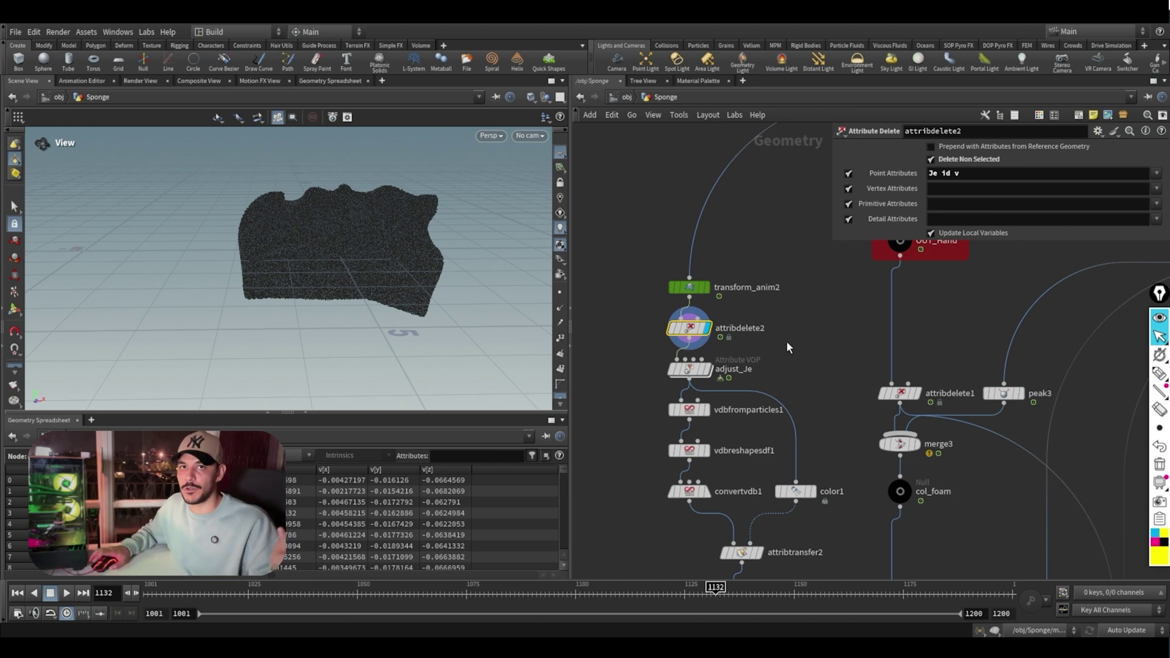
Step: Display adjust_Je and inspect the Je fit range inside its VOP network
click(709, 370)
click(703, 373)
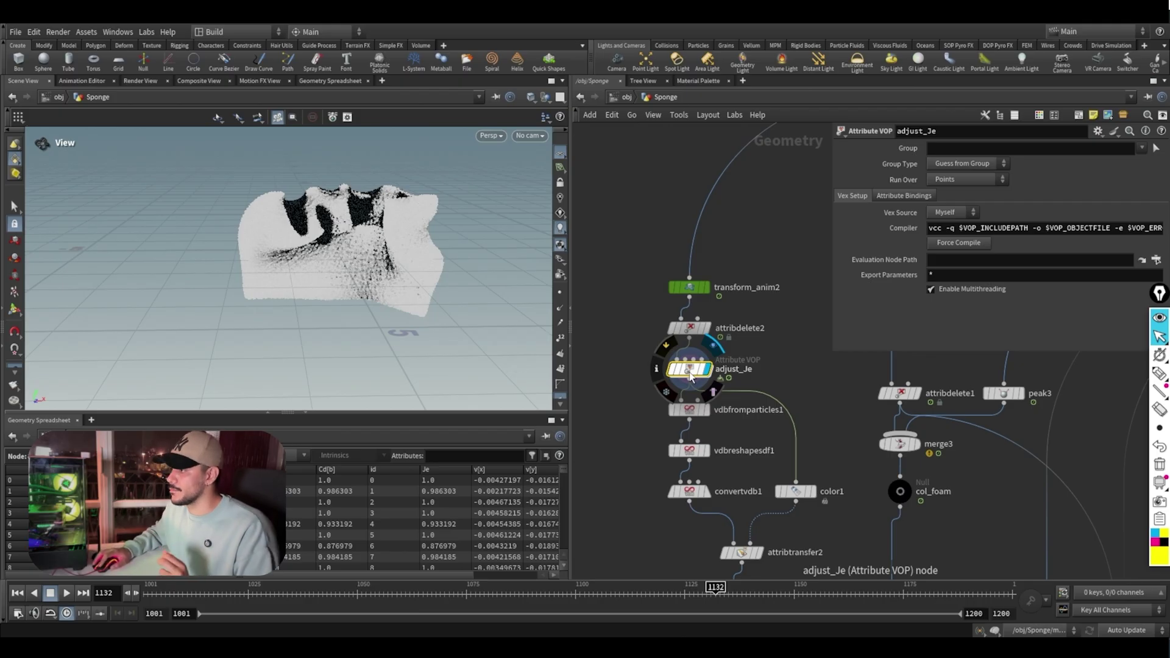
double_click(691, 370)
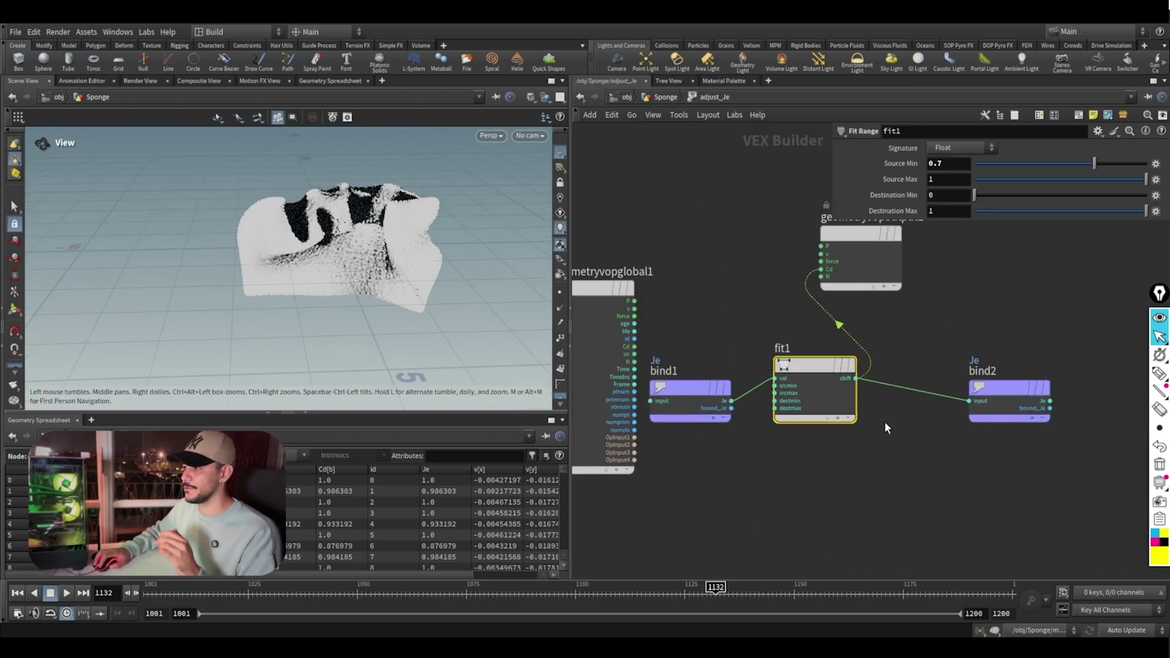
click(652, 95)
Step: Display vdbfromparticles1 and convertvdb1 in turn and examine the settings that turn the particles into a polygon surface
click(707, 409)
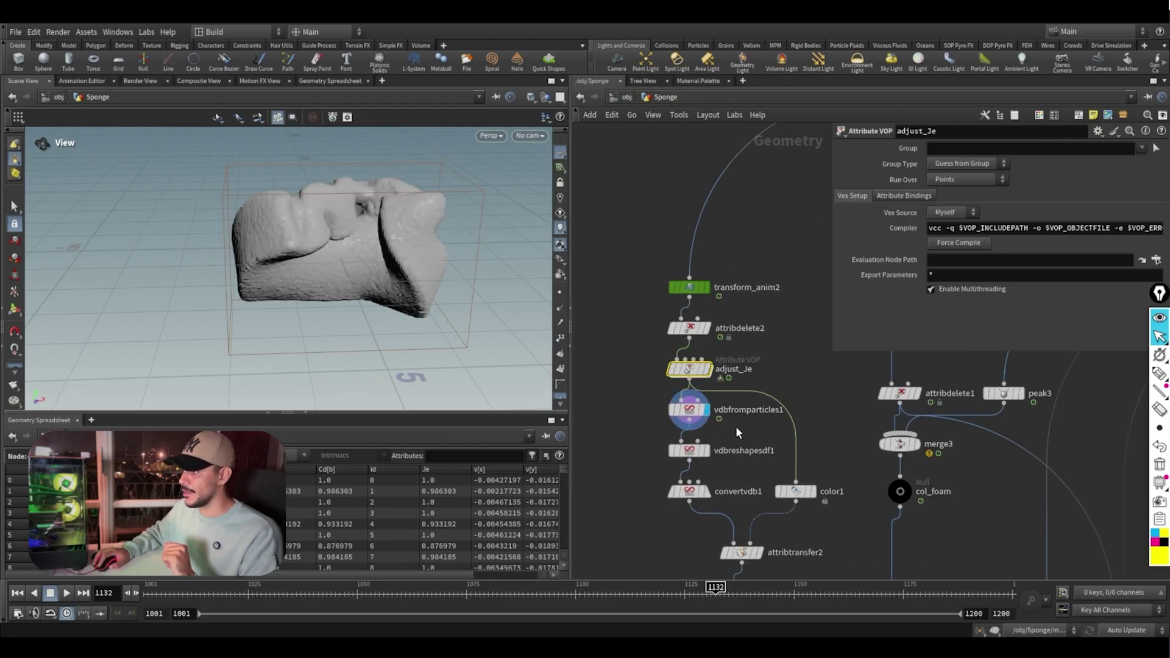
click(671, 407)
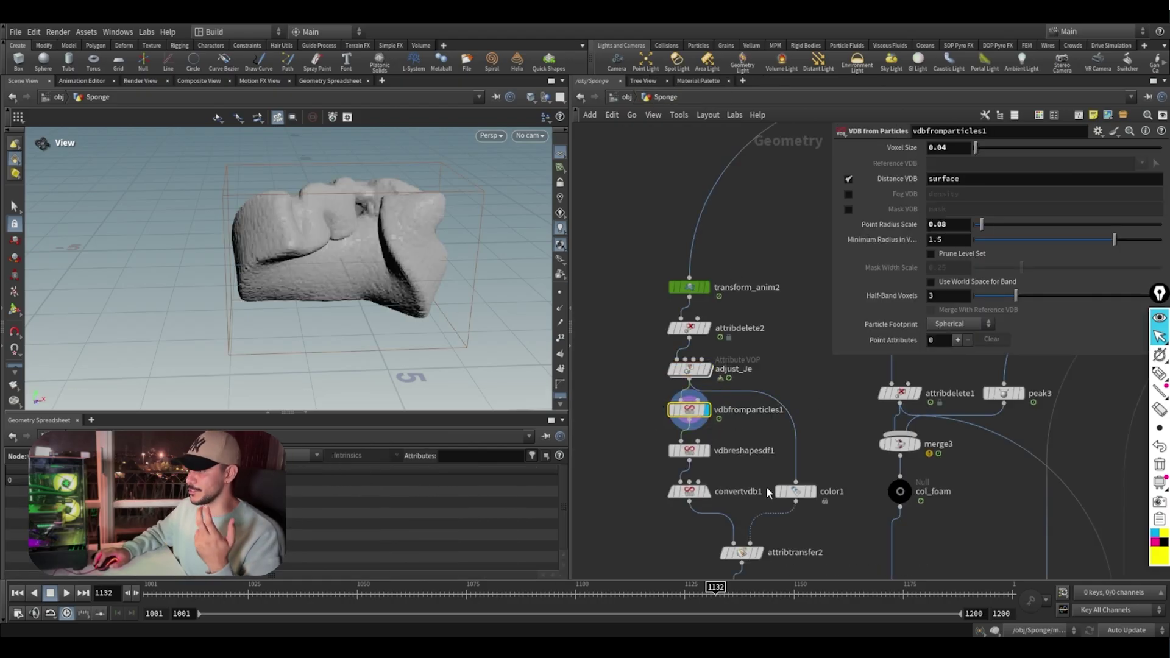
click(712, 494)
click(701, 492)
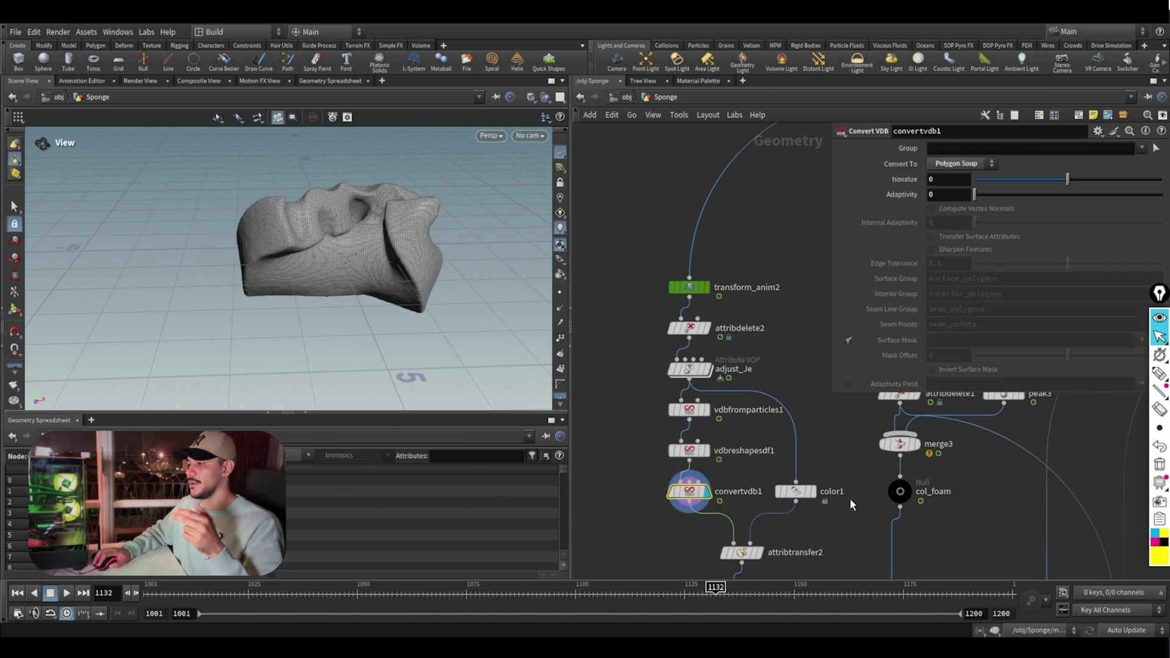
Step: Display color1 and examine the color ramp driven by the Je attribute on the sponge particles
click(811, 492)
click(798, 491)
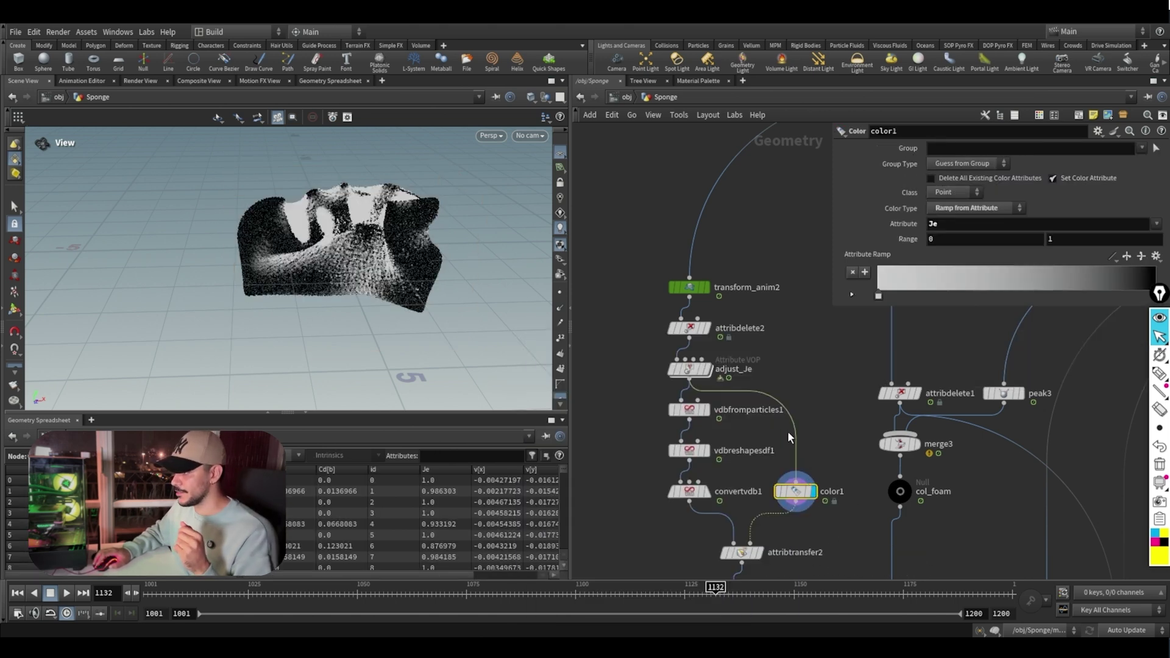
middle_drag(787, 430, 802, 390)
mouse_move(396, 238)
mouse_down()
mouse_move(433, 214)
mouse_move(393, 227)
mouse_up()
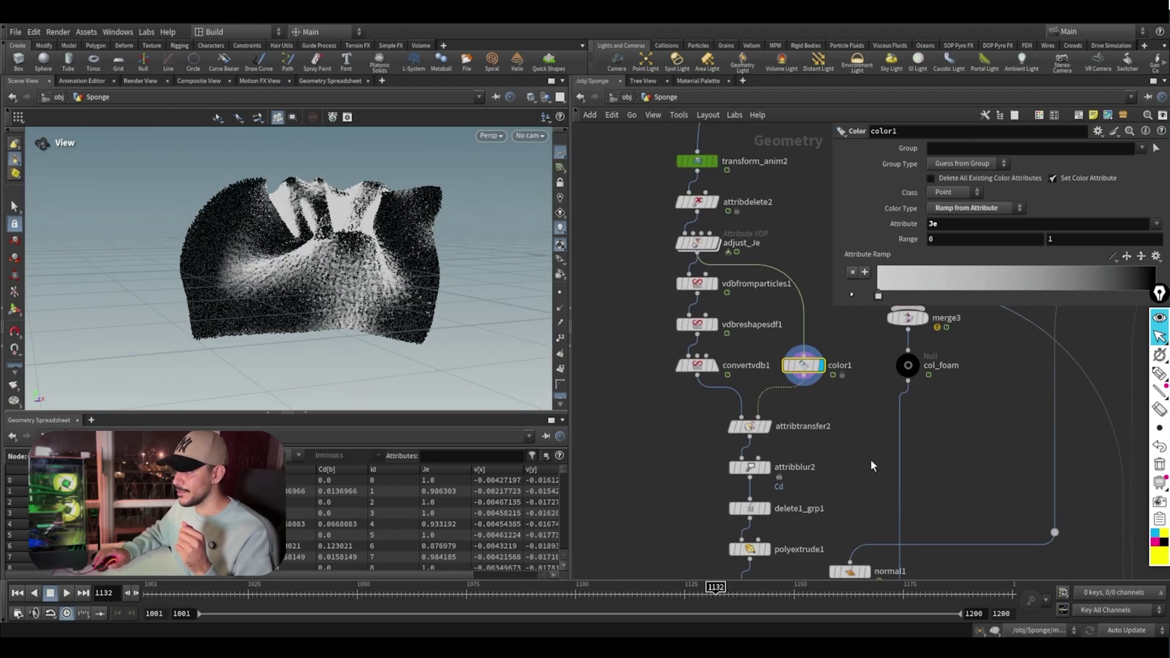
Step: Display attribtransfer2 and examine its transfer conditions and the colors carried onto the mesh
middle_drag(877, 546, 870, 459)
click(769, 427)
click(747, 427)
double_click(724, 365)
click(692, 415)
drag(369, 275, 370, 260)
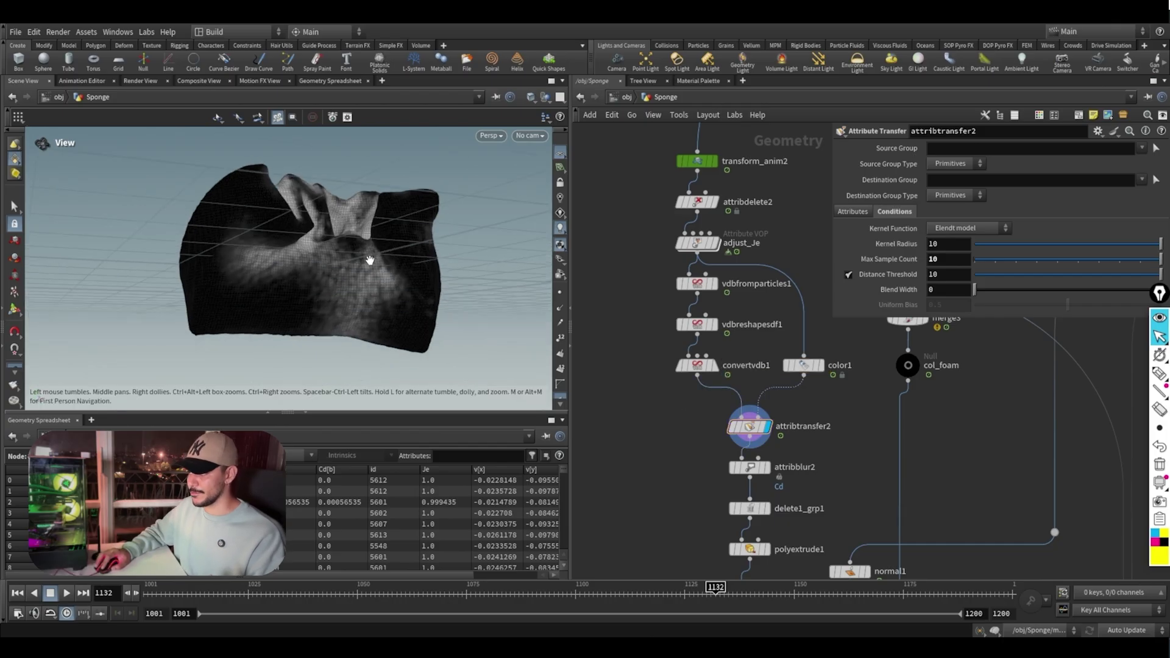
Step: Display attribblur2, examine its Cd blur settings, and scrub to frame 1148
middle_drag(805, 477, 792, 404)
scroll(792, 403, up, 3)
click(738, 385)
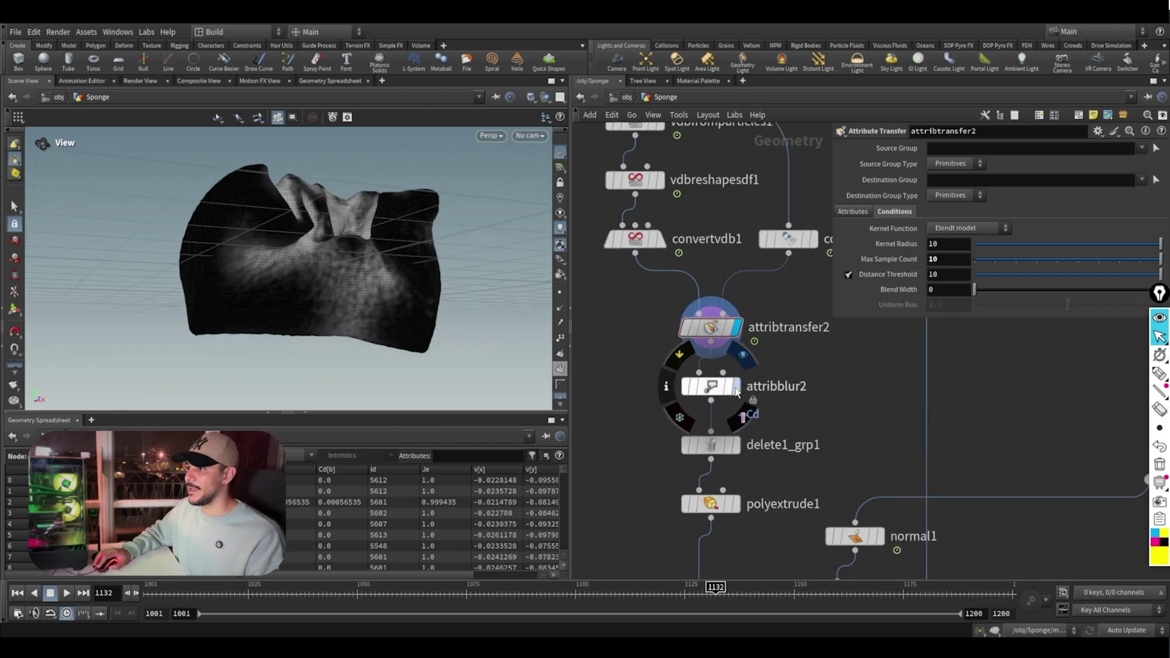
click(685, 383)
mouse_move(300, 282)
mouse_down()
mouse_move(373, 262)
mouse_move(347, 282)
mouse_move(321, 280)
mouse_up()
drag(586, 574, 786, 615)
Step: Display delete1_grp1 and examine its filter expression and the mesh left after the deletion
click(739, 445)
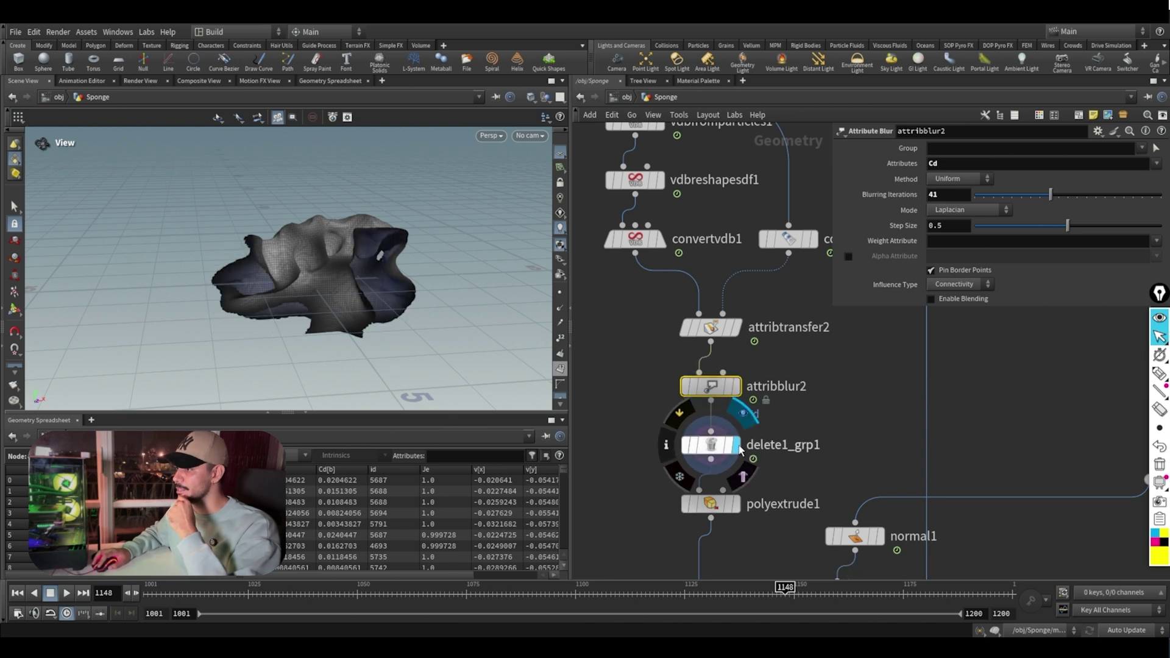
click(722, 445)
drag(393, 304, 421, 268)
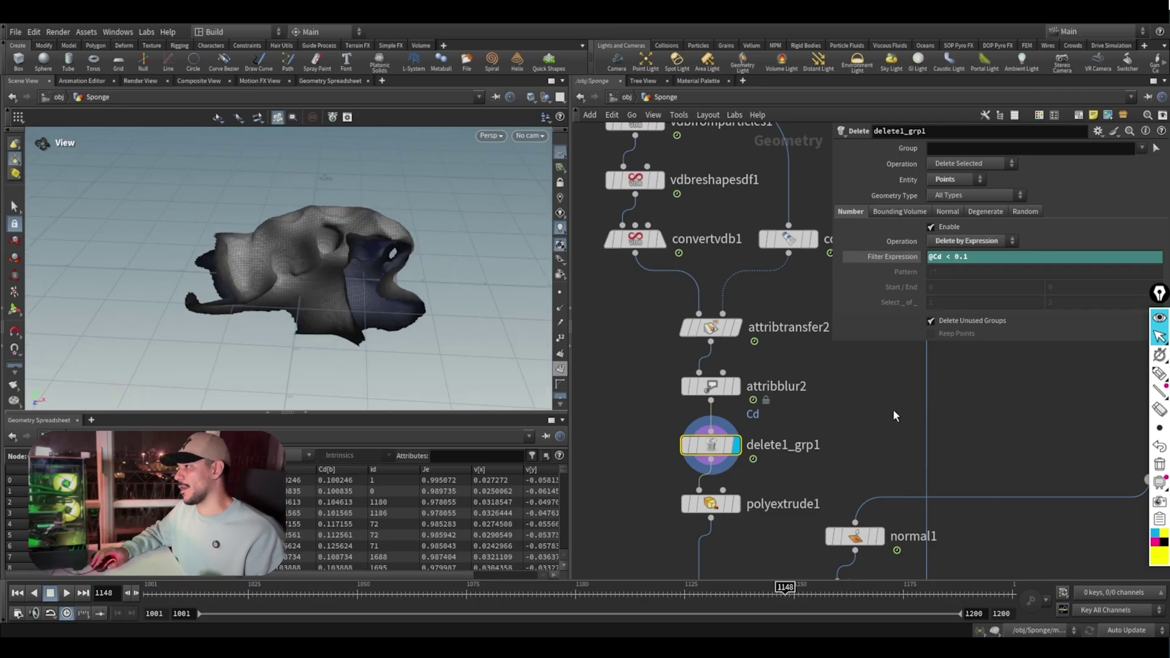
Step: Display polyextrude1, examine its extrusion settings, and scrub back to frame 1085
scroll(870, 445, down, 1)
middle_drag(870, 445, 818, 366)
click(707, 414)
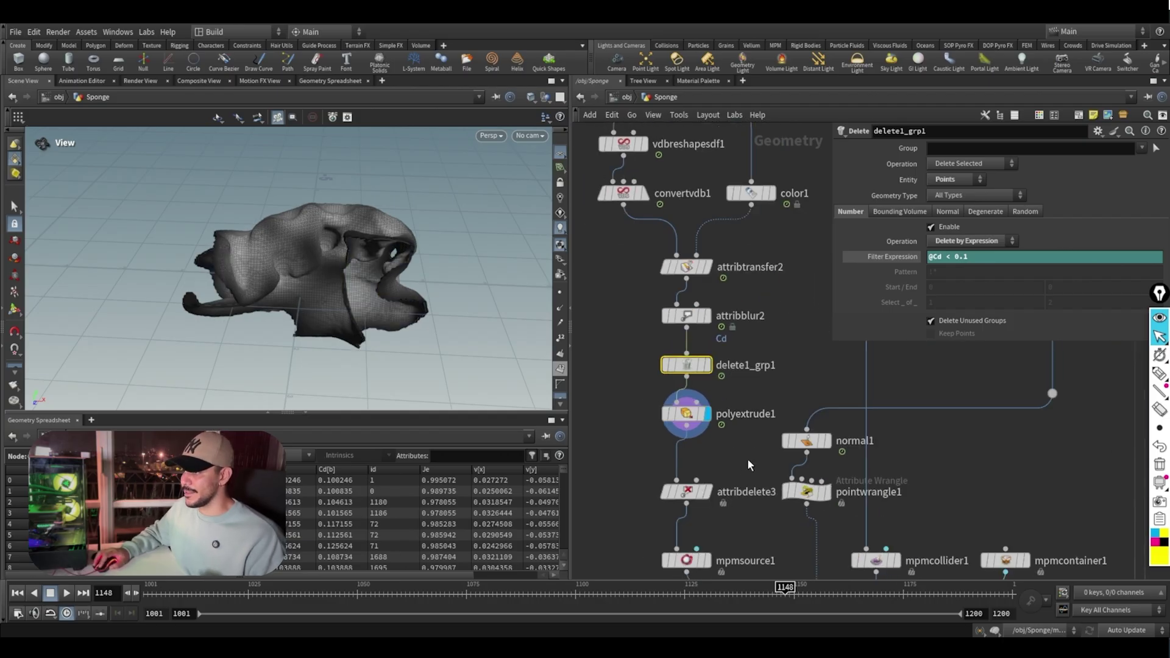
click(689, 414)
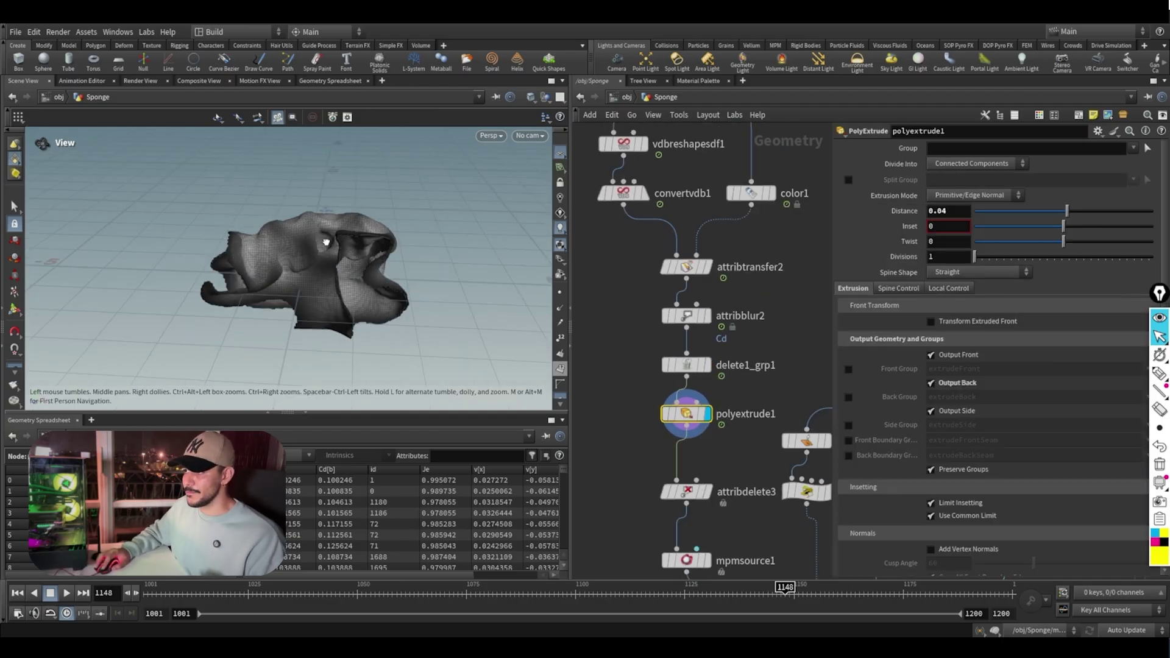
drag(702, 594, 510, 594)
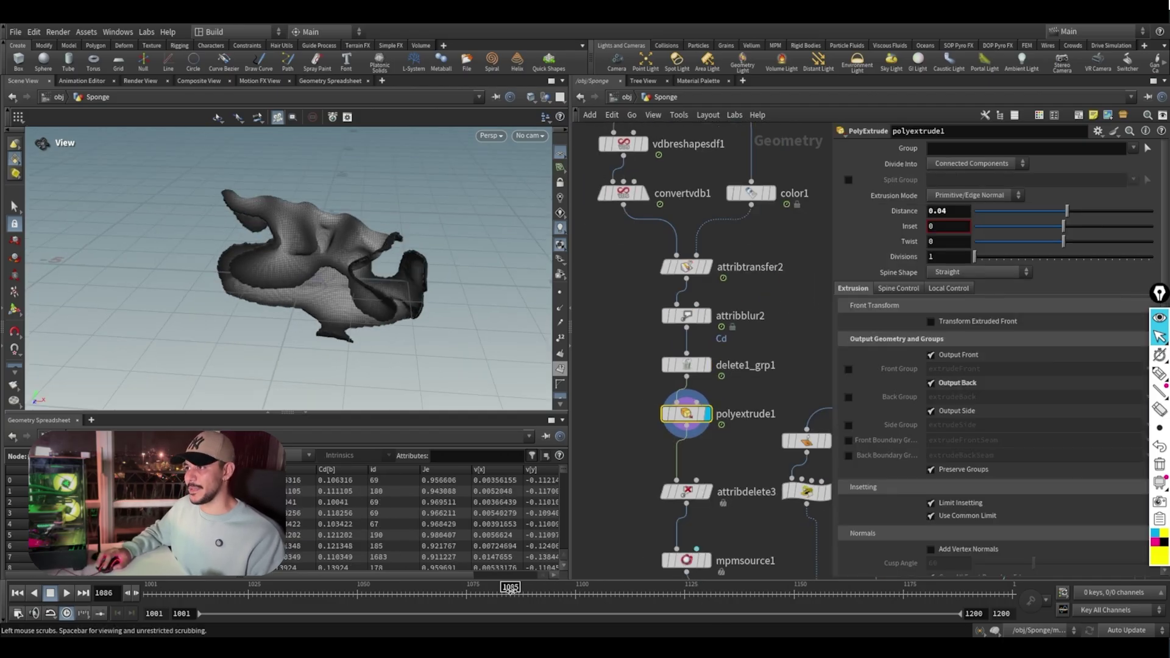
Step: Display attribdelete3 and examine its attribute cleanup settings ahead of mpmsource1
scroll(622, 492, down, 1)
middle_drag(621, 492, 585, 362)
click(655, 359)
drag(692, 402, 610, 359)
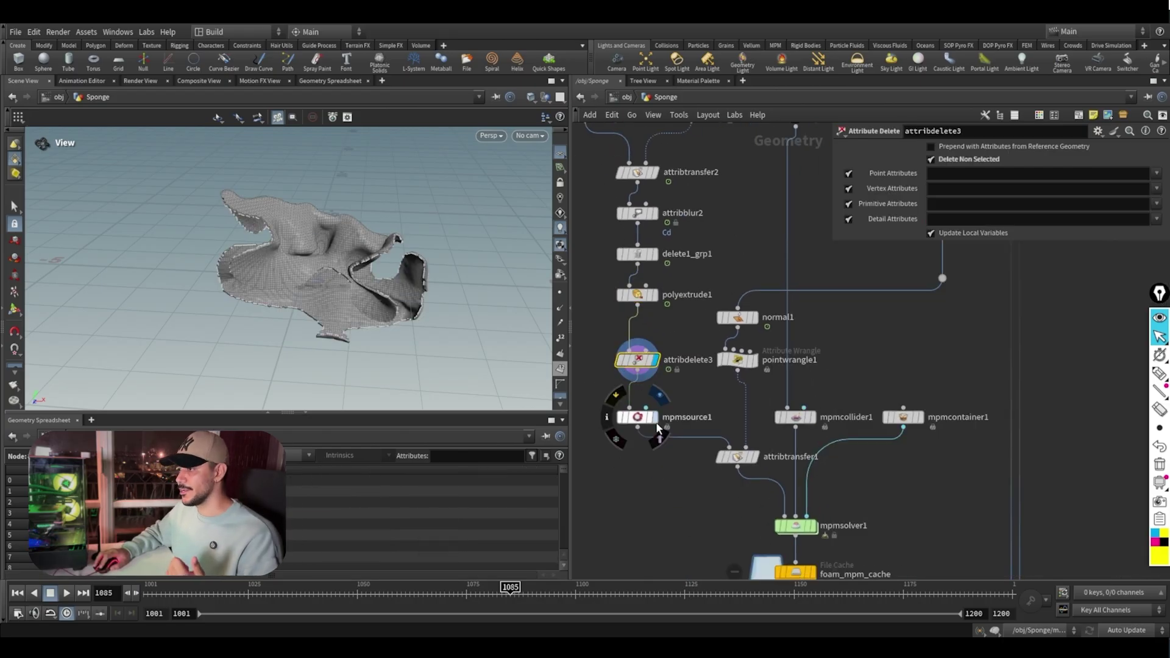
Step: Display mpmsource1 and examine its emission and material settings along with the generated foam points
click(655, 418)
click(637, 417)
scroll(444, 230, up, 10)
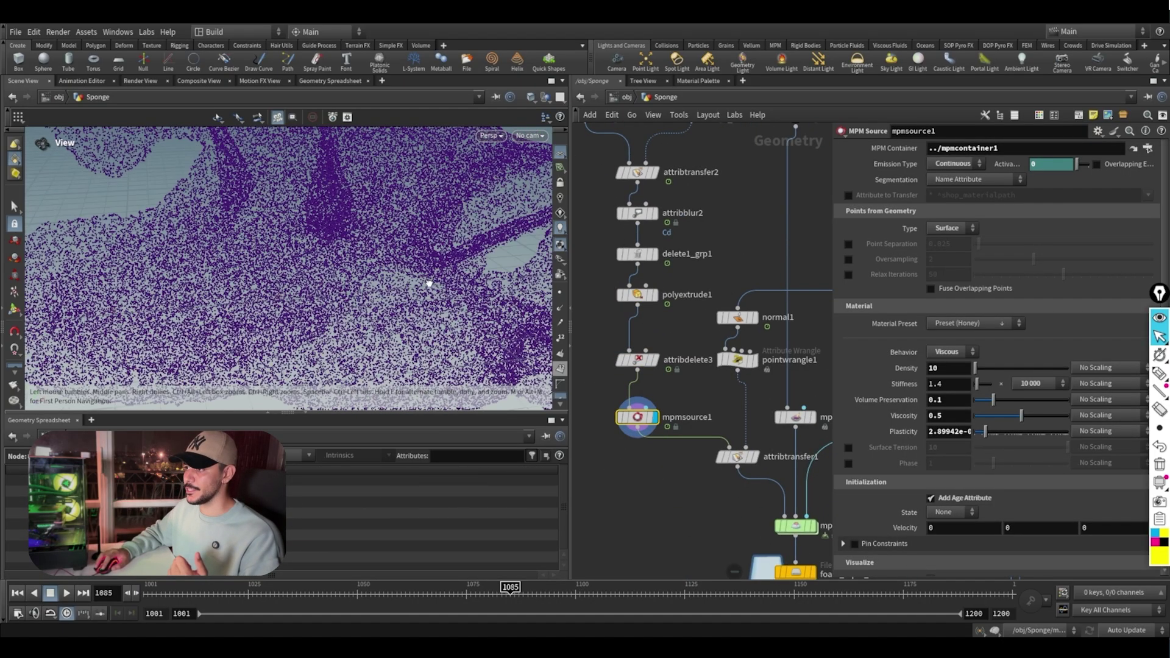
drag(477, 264, 491, 262)
scroll(651, 473, down, 2)
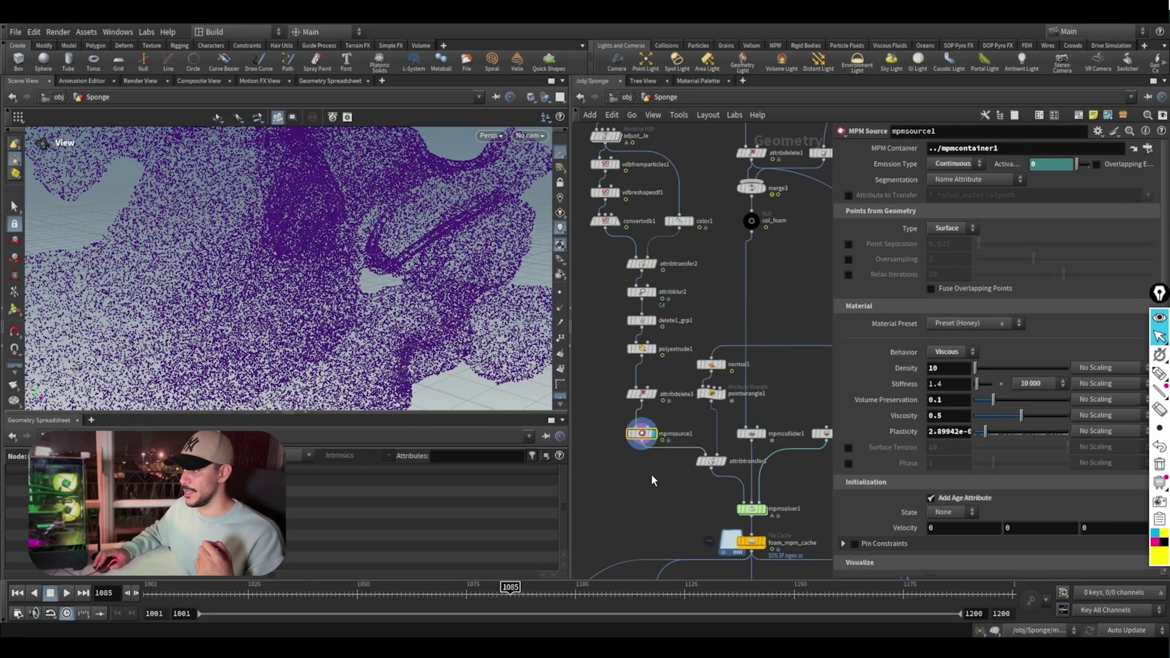
Step: Display normal1 and examine its point-normal settings on the sponge surface
middle_drag(723, 366, 716, 404)
scroll(715, 404, up, 1)
click(715, 403)
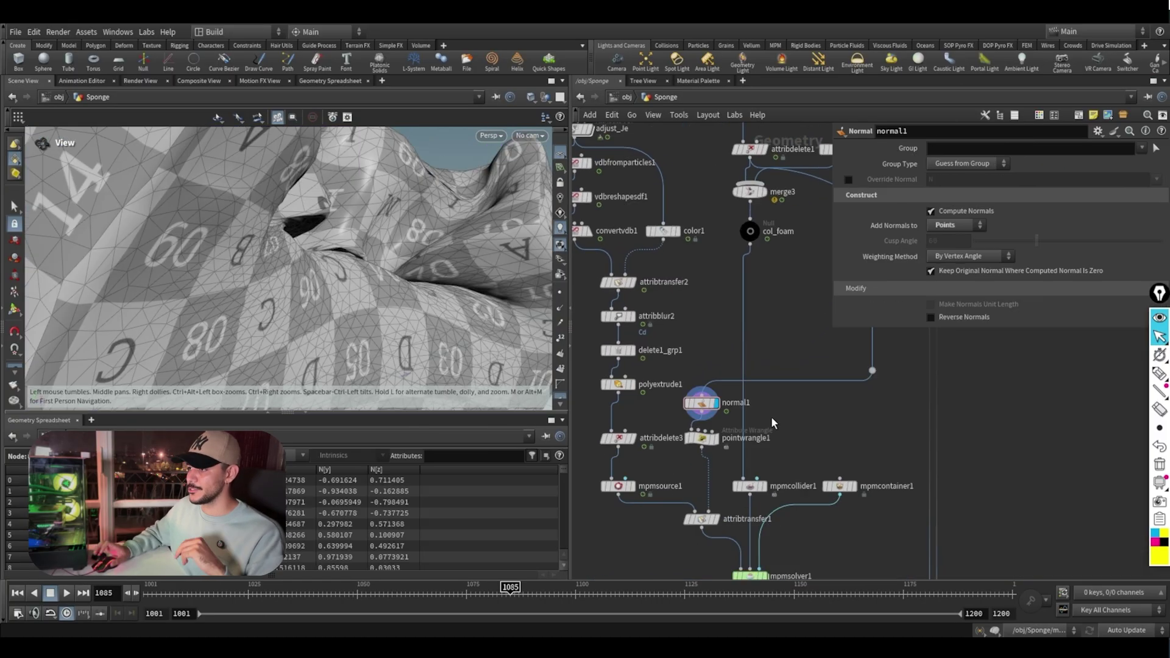
Step: Display pointwrangle1 and examine the VEX line that builds velocity from the normals and the amount parameter
click(714, 437)
click(701, 438)
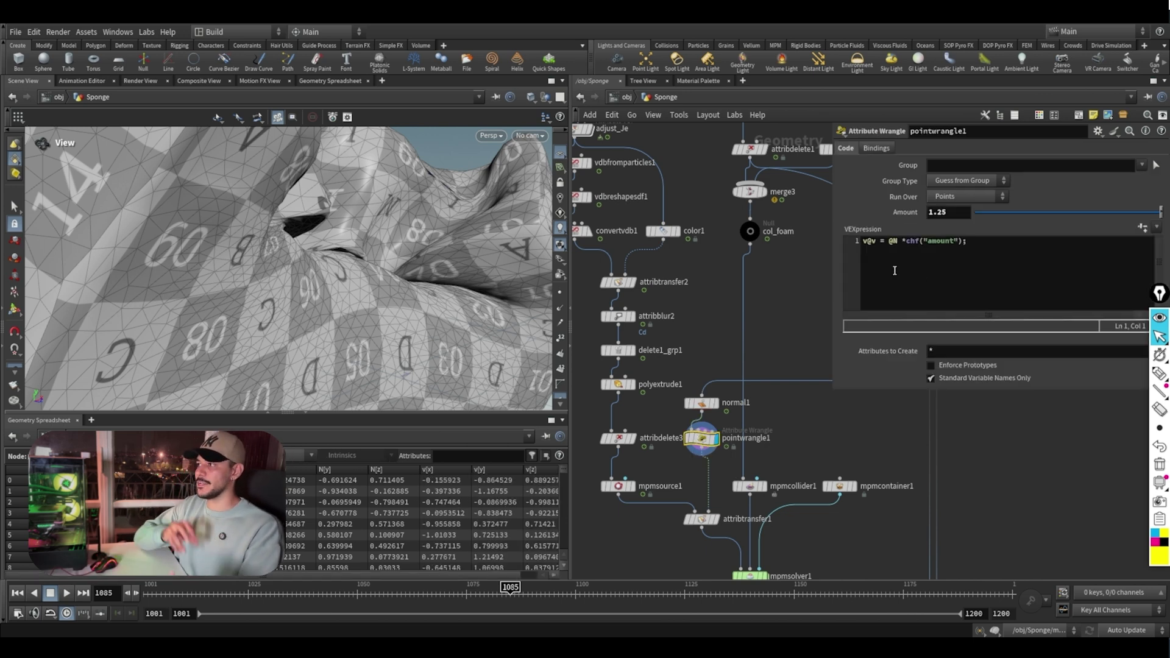
click(876, 241)
scroll(799, 415, up, 2)
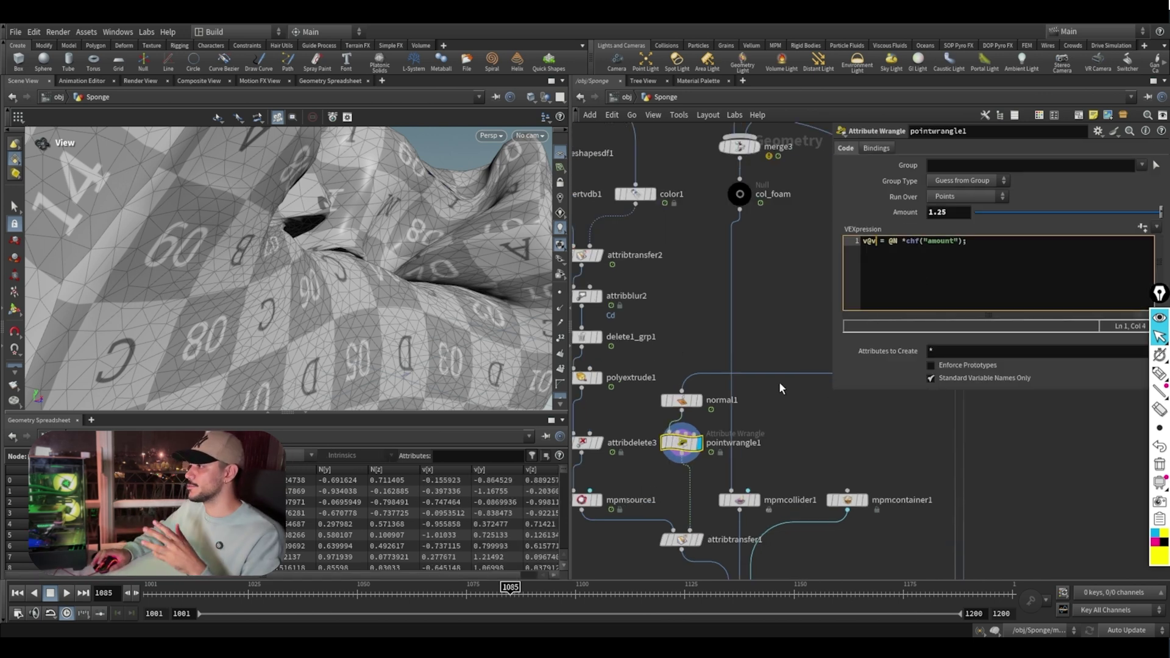
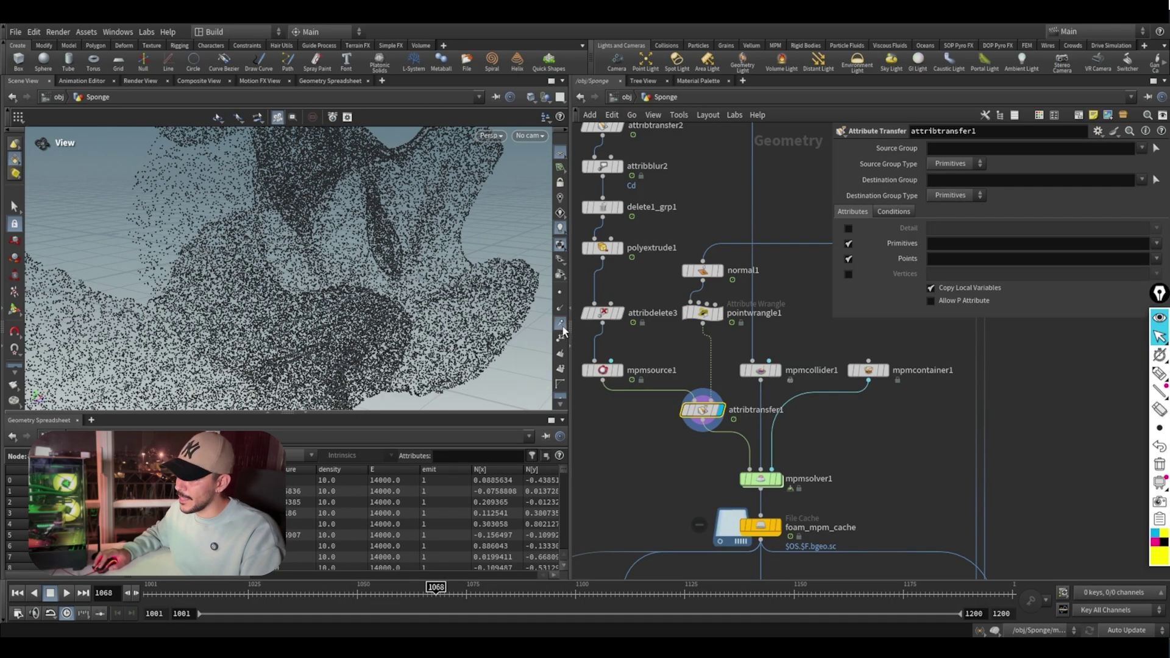
Step: Examine the foam source points output by attribtransfer1 from another angle
drag(463, 305, 366, 329)
scroll(373, 334, down, 4)
scroll(648, 415, down, 3)
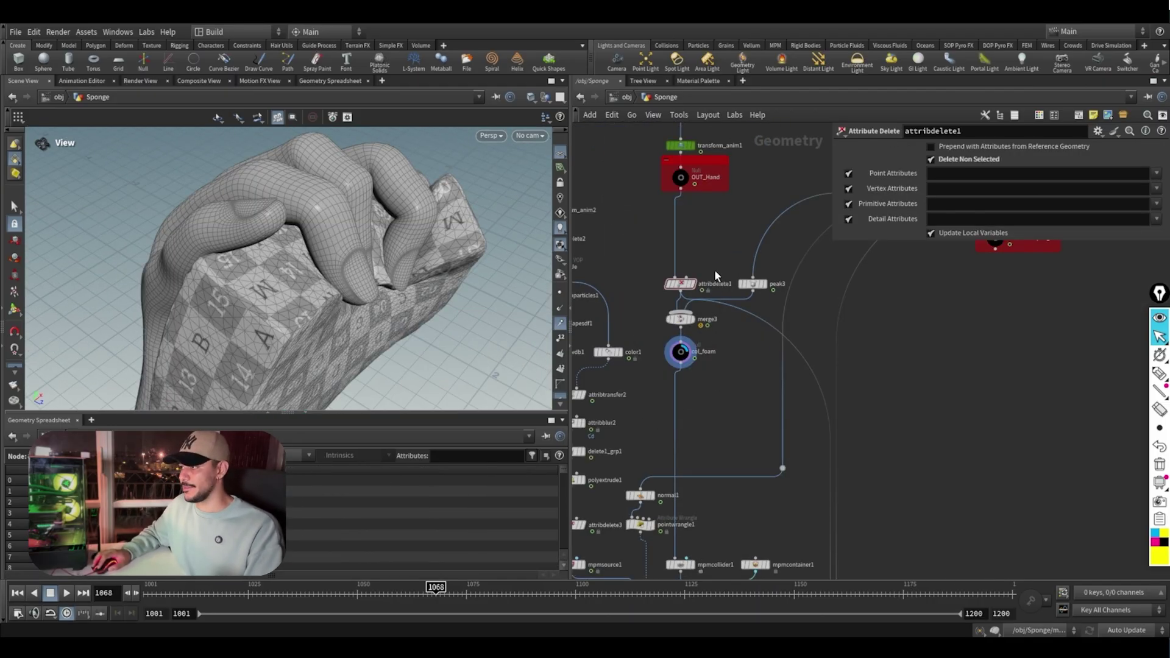
Step: Select attribdelete1 on the hand branch, then display peak3 and examine its distance setting on the sponge
click(667, 284)
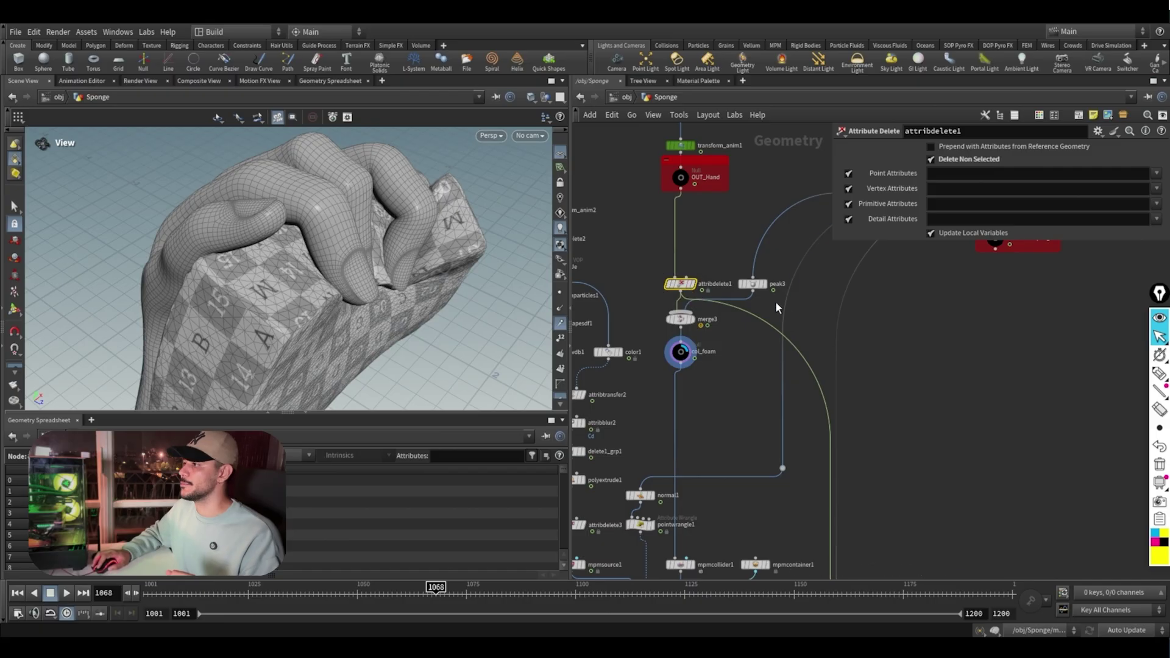
click(756, 286)
click(768, 286)
middle_drag(821, 311, 721, 406)
middle_drag(705, 334, 777, 291)
scroll(733, 325, up, 2)
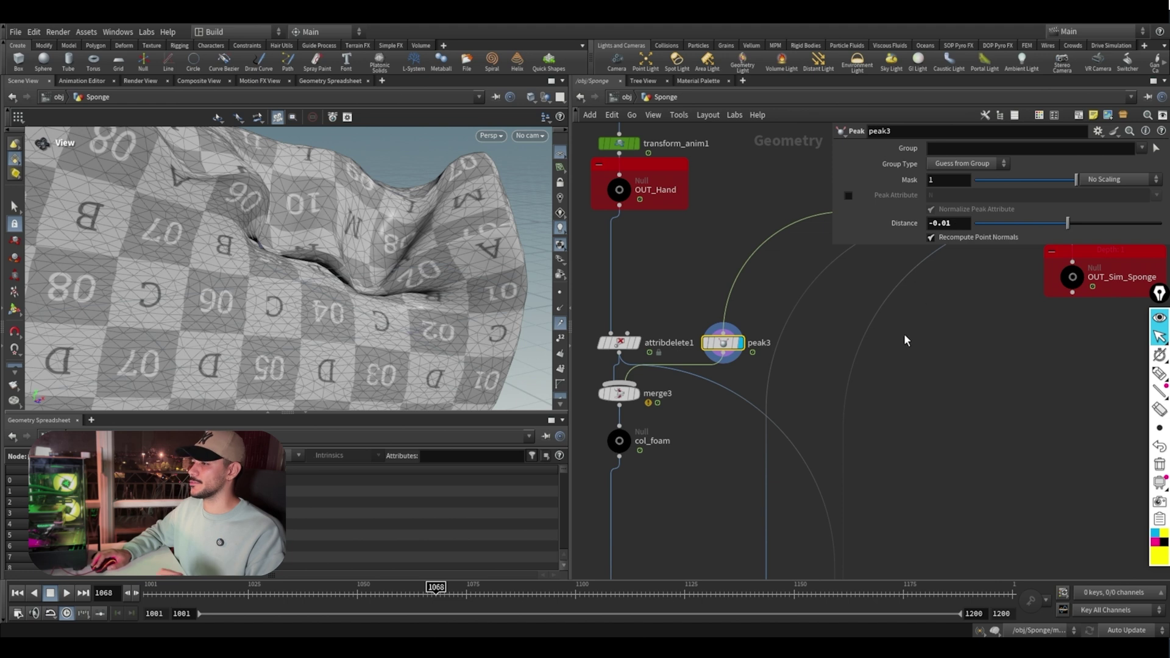
Step: Toggle the bypass of peak3 on and off repeatedly to compare the sponge surface with and without it
scroll(721, 345, up, 1)
click(699, 317)
click(699, 316)
click(699, 316)
click(699, 316)
click(699, 316)
click(698, 317)
click(699, 316)
click(699, 317)
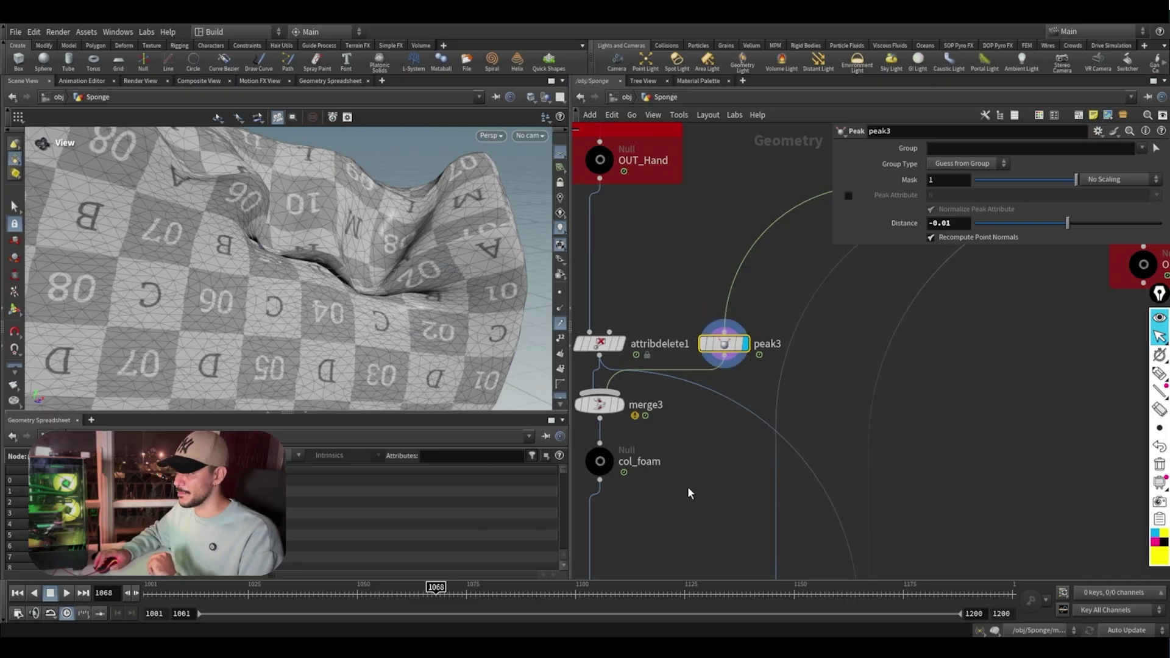
Step: Display the col_foam collision geometry and examine the collider type options of mpmcollider1
middle_drag(689, 491, 741, 416)
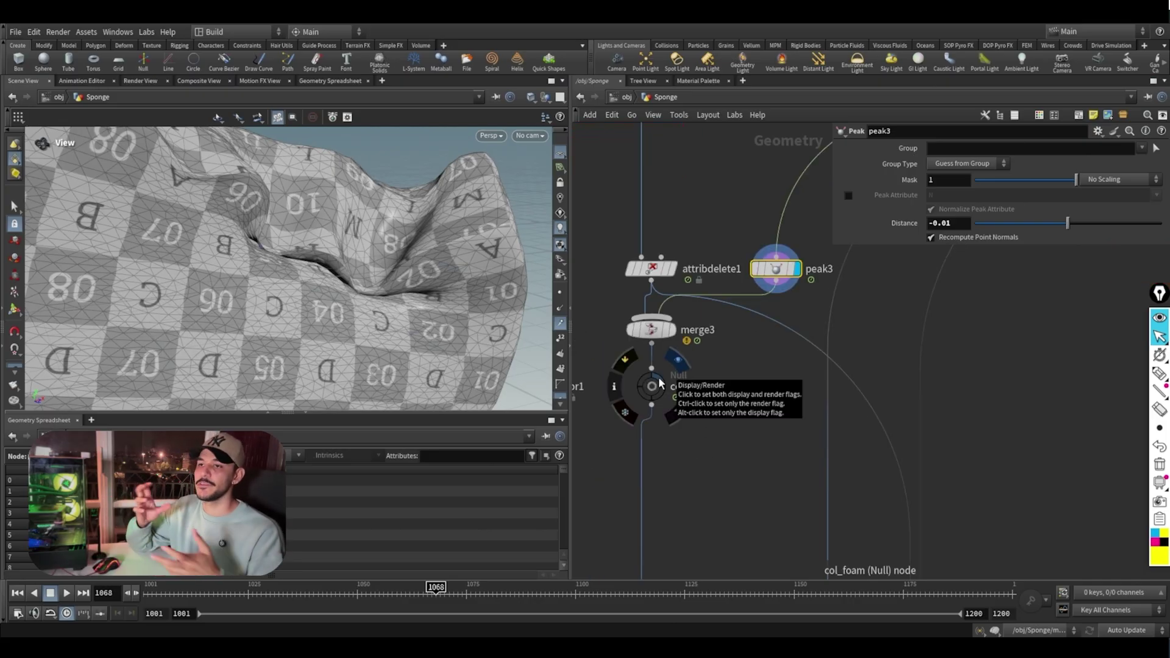
click(659, 379)
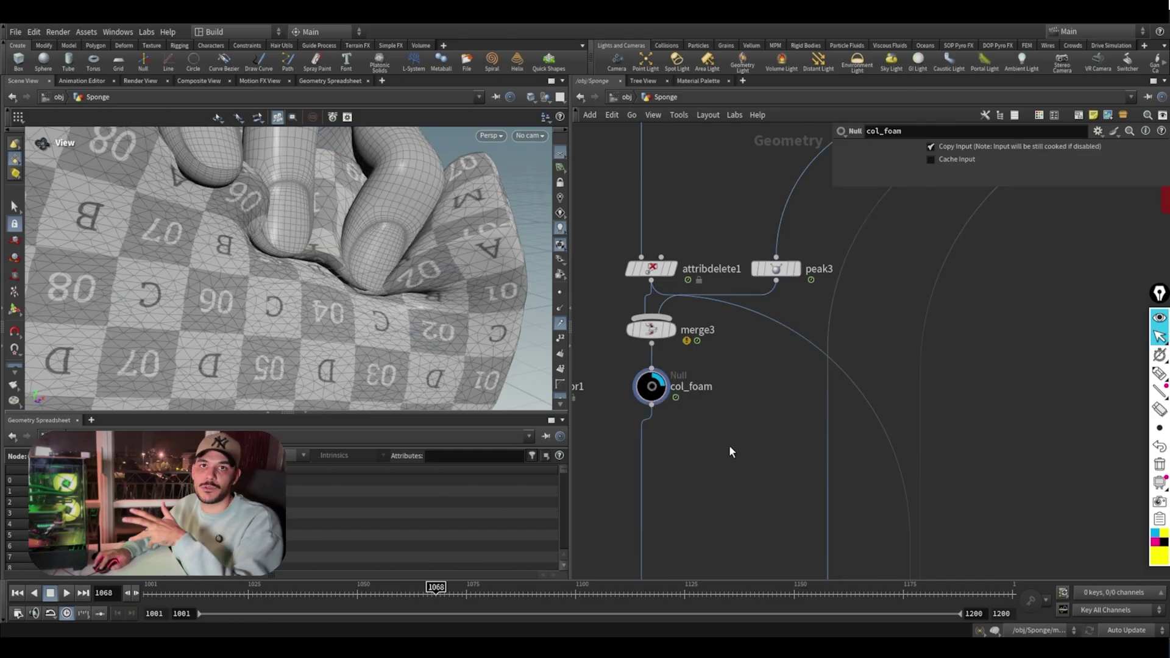
scroll(730, 447, down, 4)
middle_drag(730, 447, 755, 311)
scroll(755, 311, up, 3)
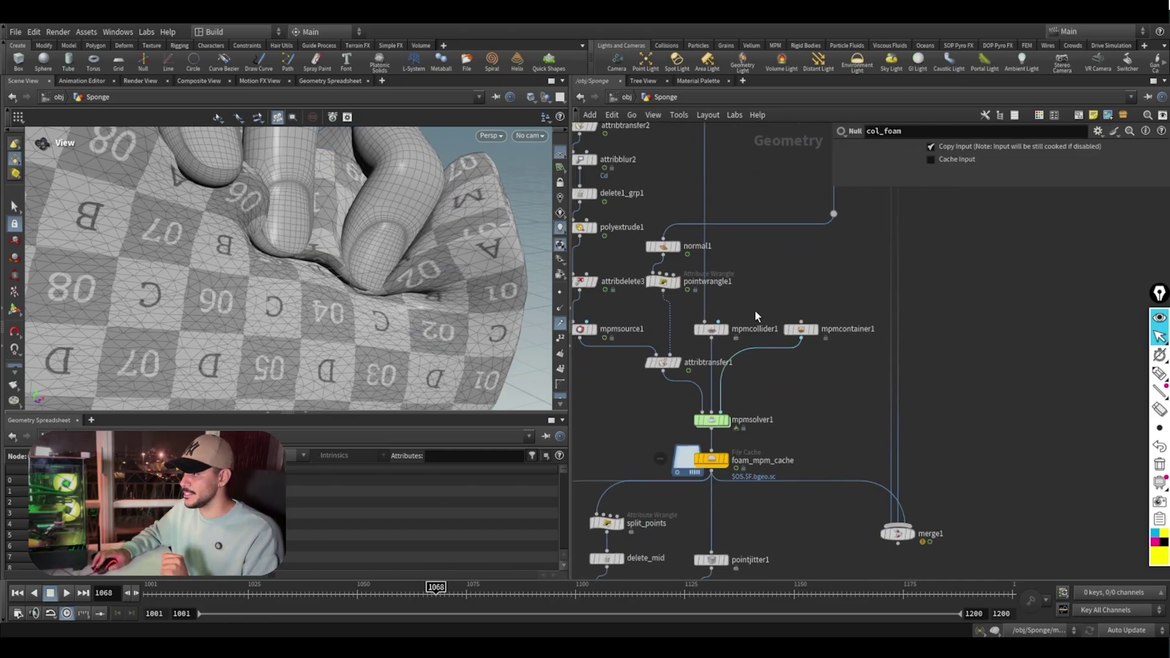
scroll(755, 316, up, 1)
click(773, 321)
click(996, 164)
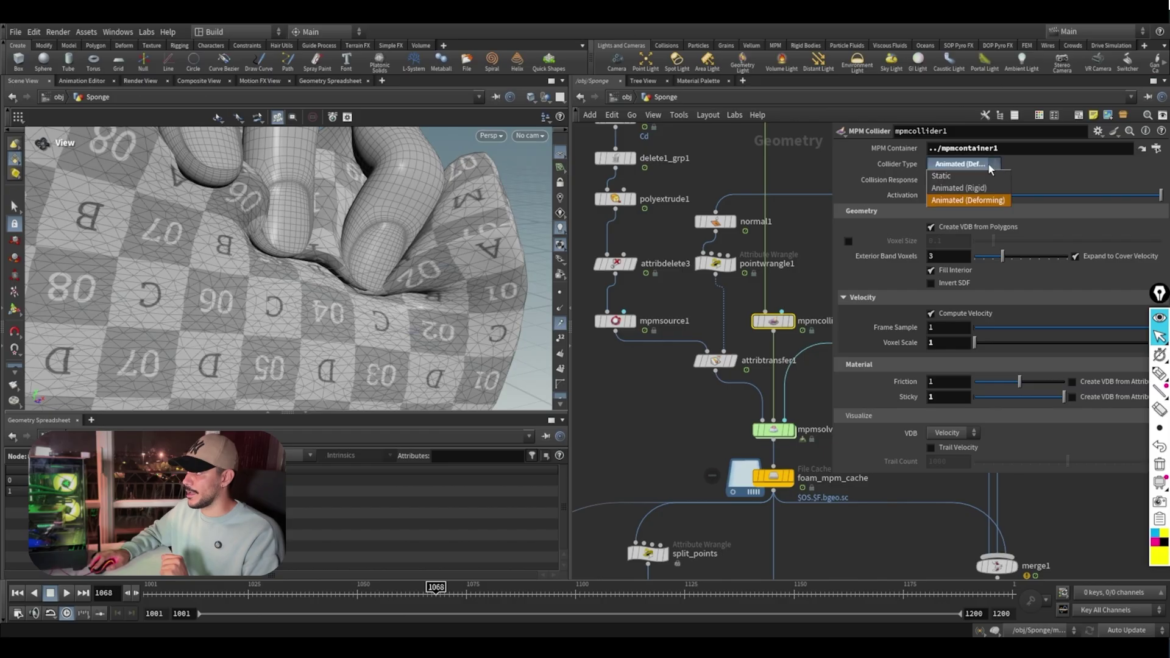
click(732, 333)
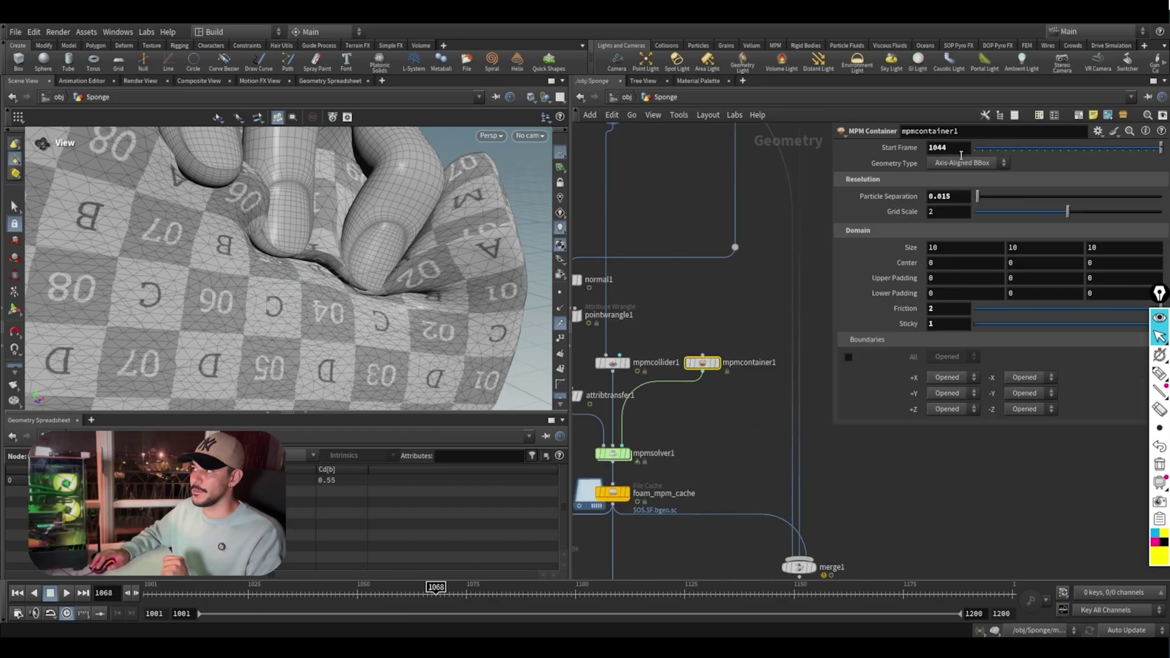
Step: Examine mpmcontainer1's start frame and resolution settings, and scrub the hand and sponge animation to frame 1072
middle_drag(709, 429, 760, 385)
scroll(677, 442, up, 1)
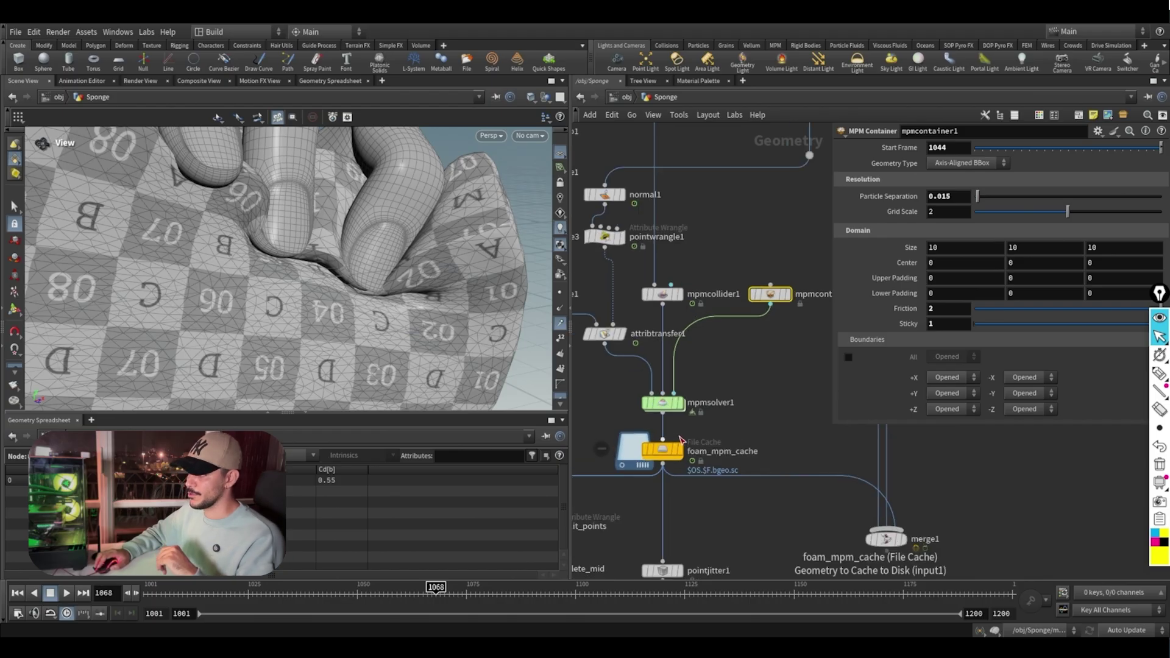
middle_drag(655, 344, 644, 386)
right_drag(226, 241, 224, 317)
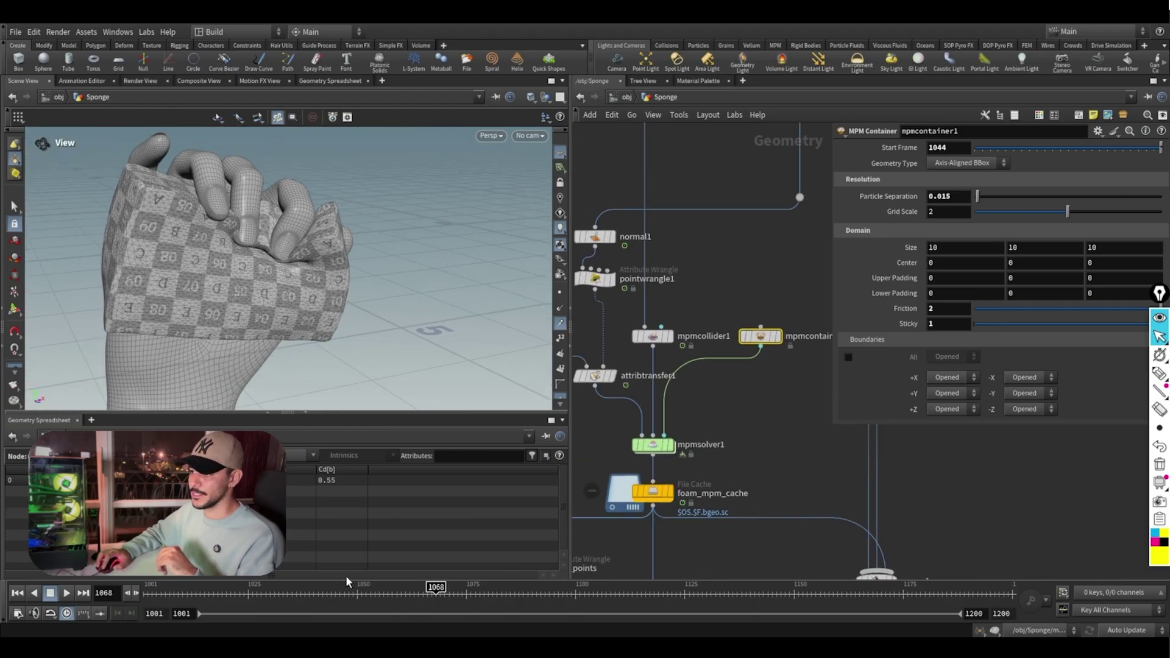
drag(339, 600, 454, 596)
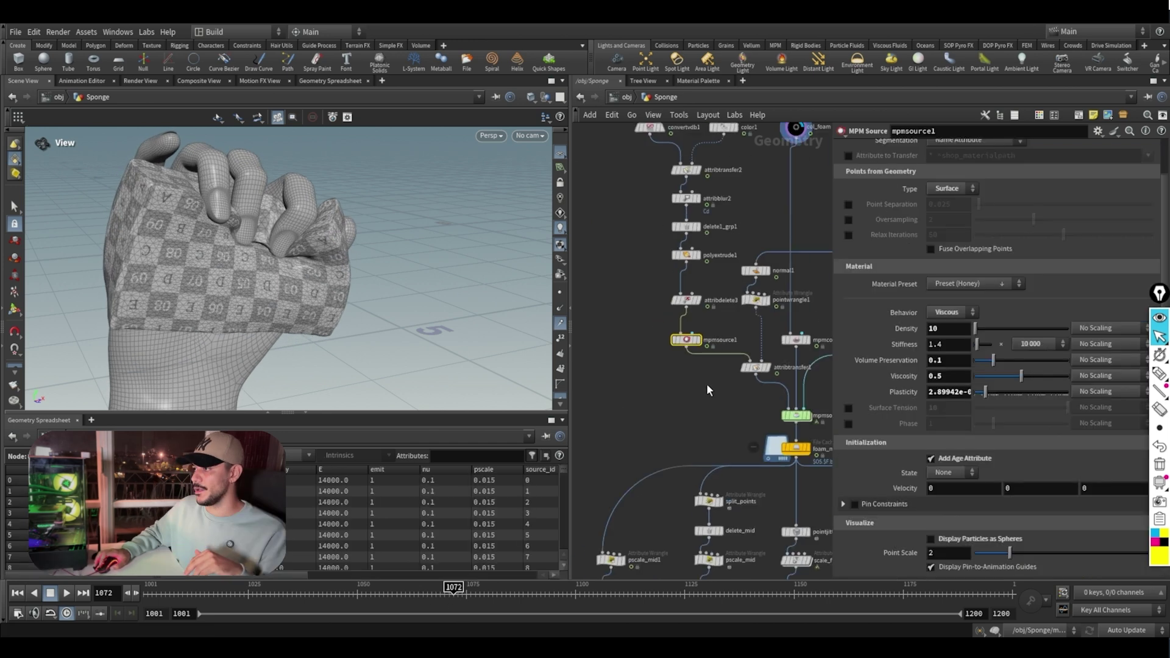
Step: Review mpmsource1's viscous material values, then select mpmsolver1 and examine its iteration and gravity settings
scroll(707, 390, up, 3)
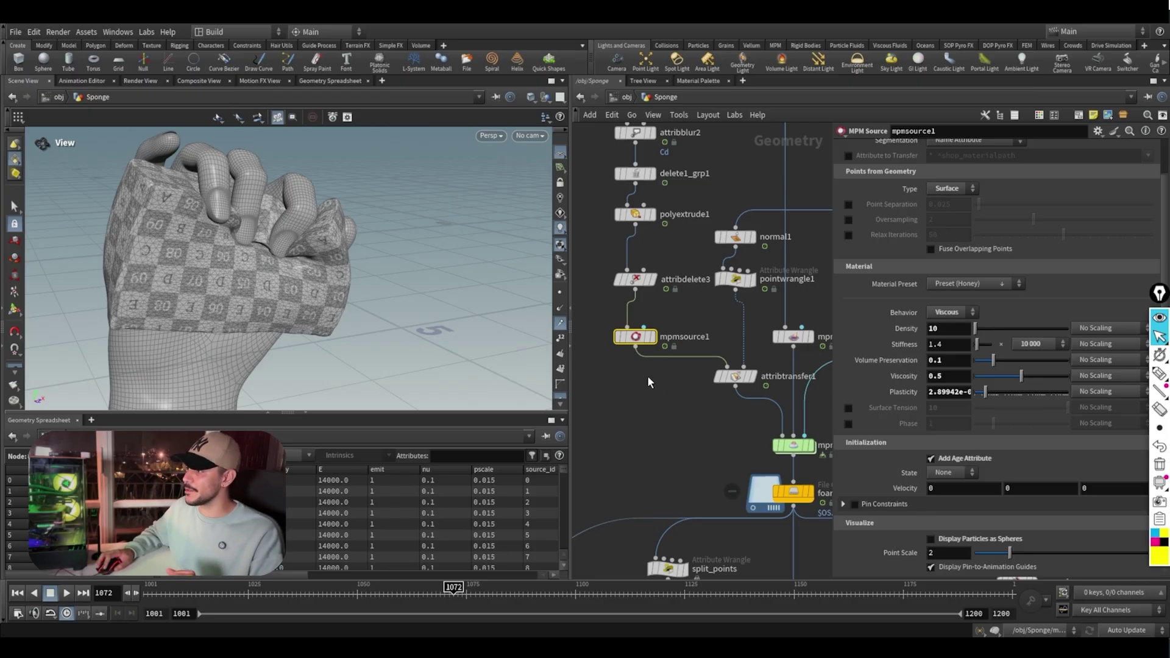
scroll(646, 449, down, 1)
drag(714, 459, 785, 439)
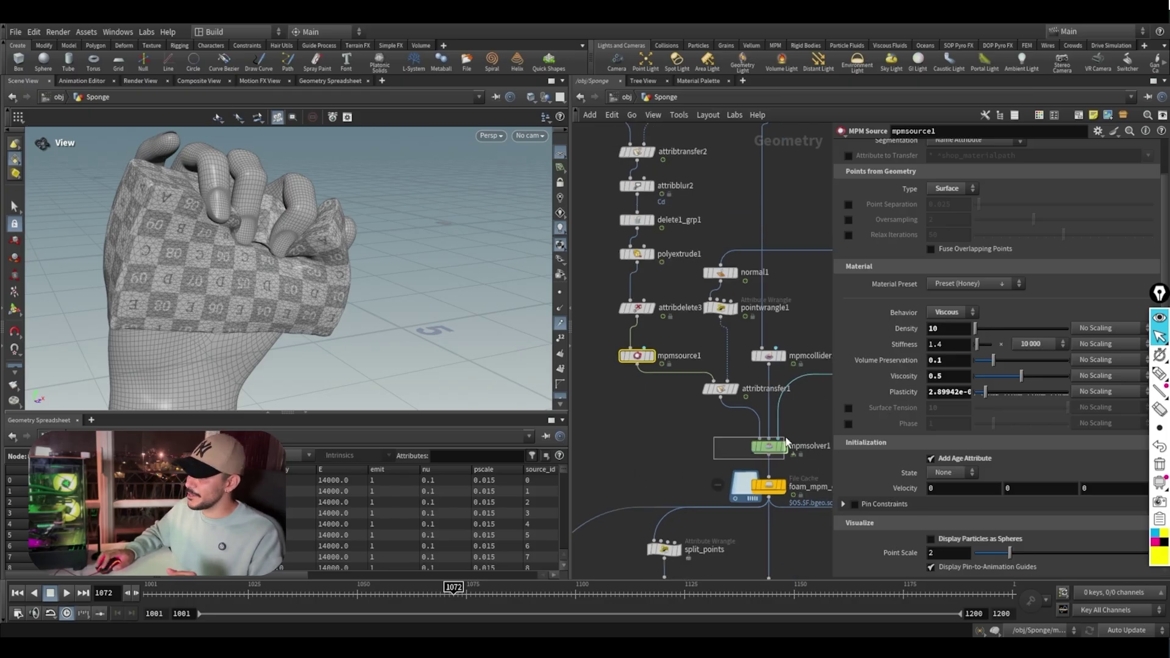
drag(786, 440, 786, 441)
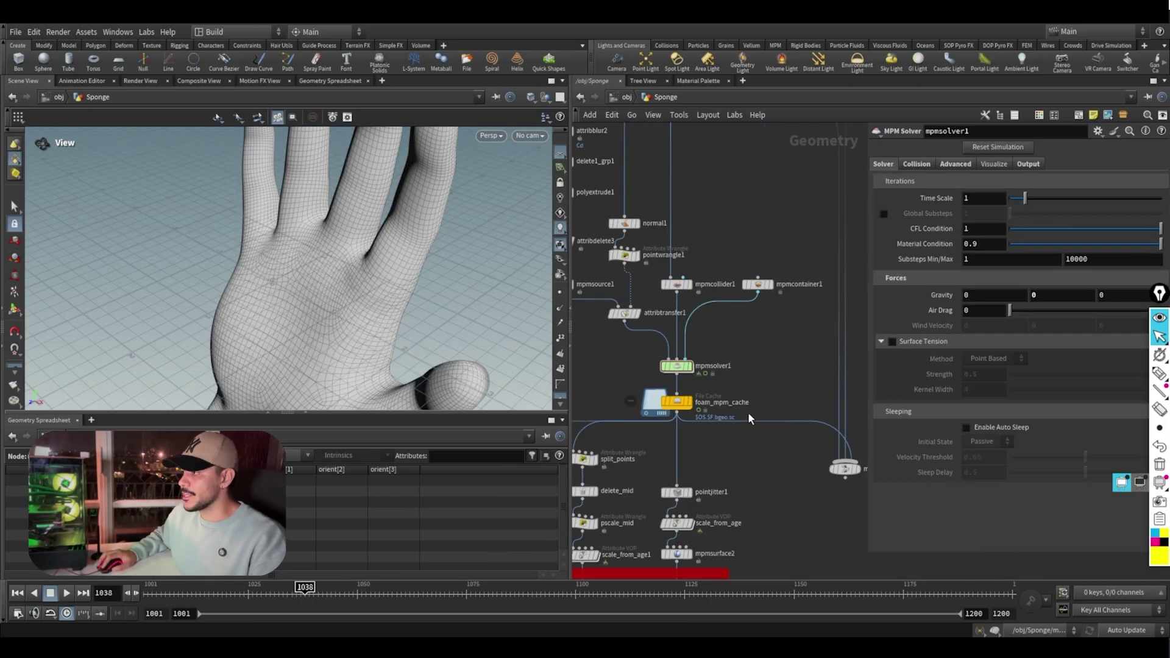
click(679, 366)
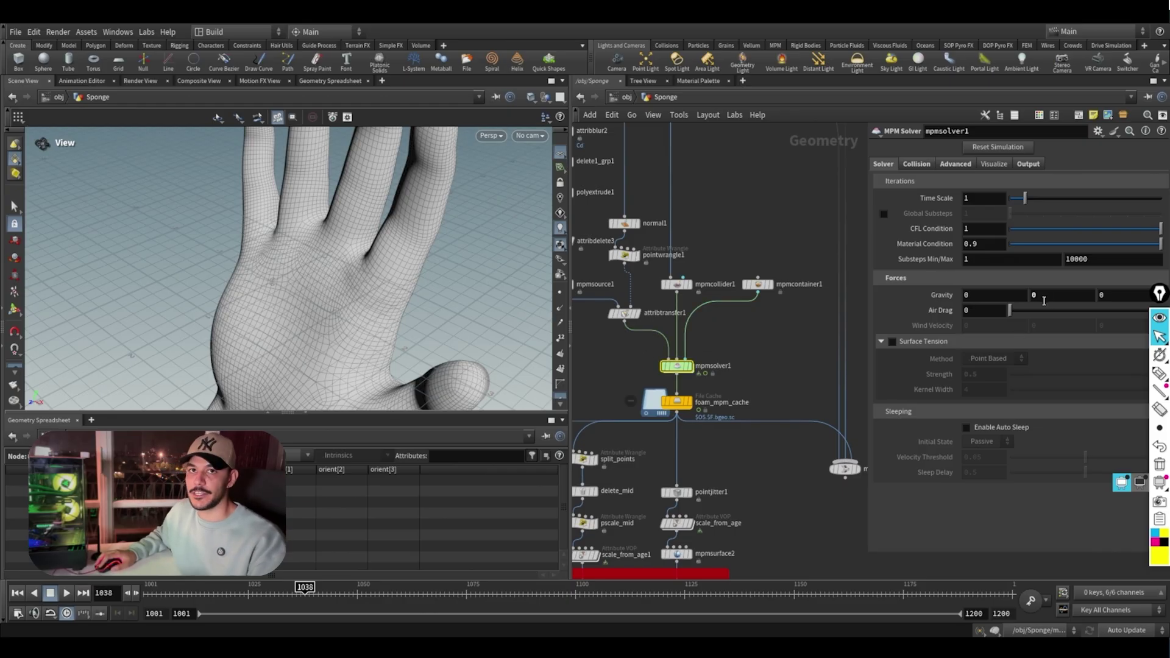
scroll(765, 357, up, 3)
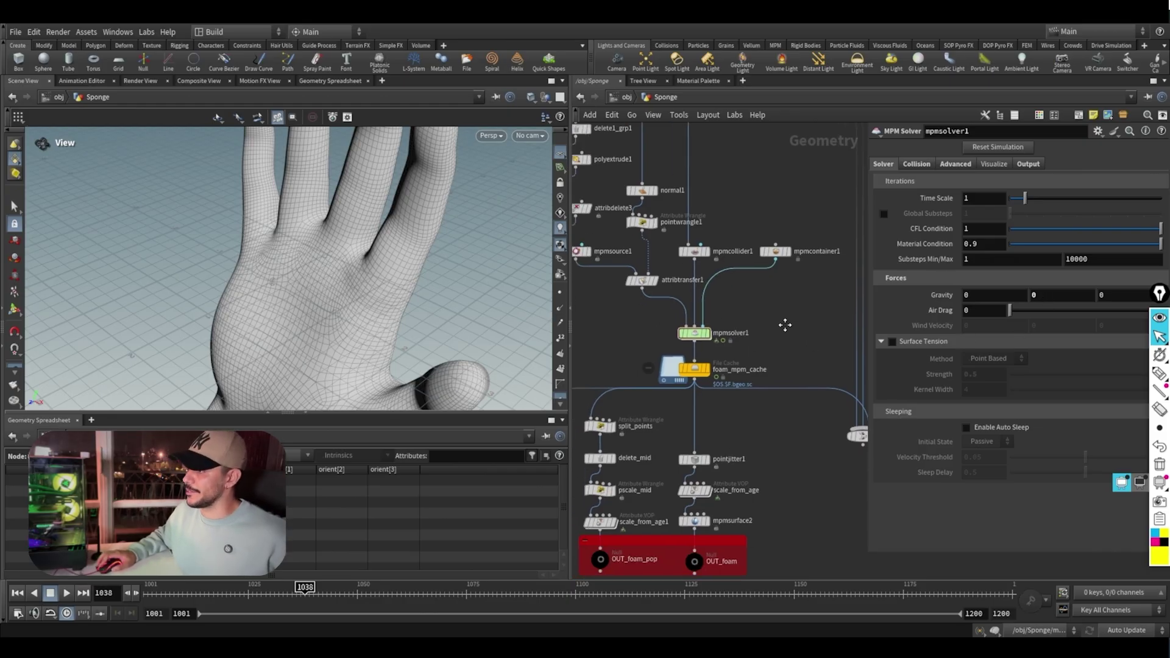
Step: Display foam_mpm_cache, scrub through the cached foam particles, and return to frame 1036
click(710, 375)
right_drag(402, 287, 350, 323)
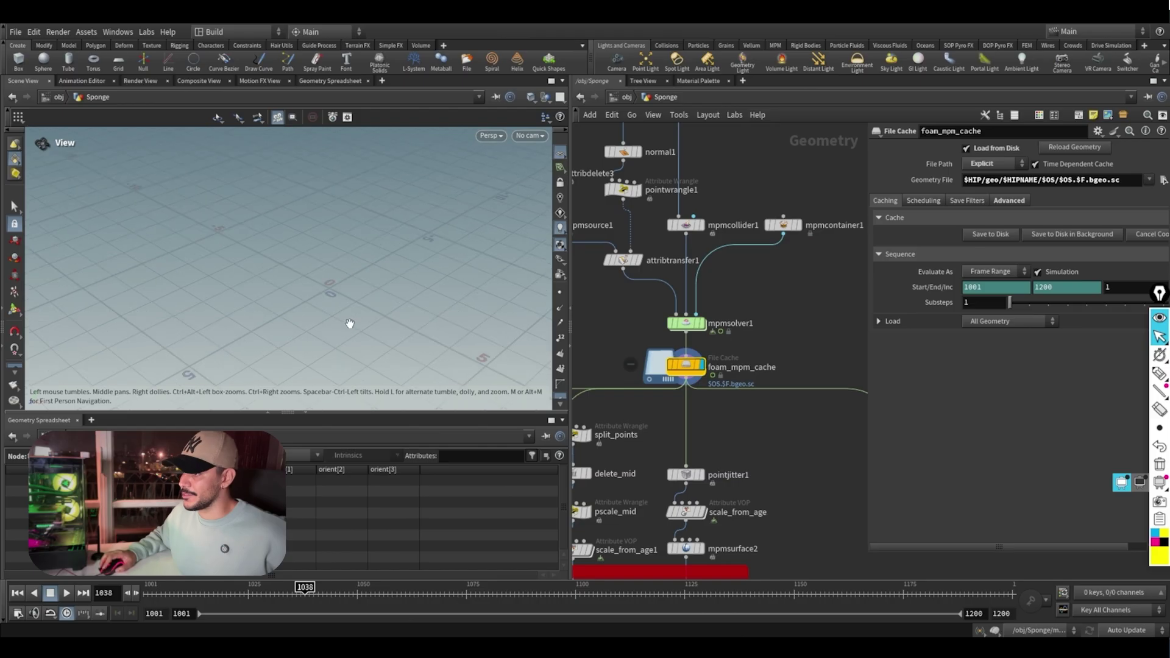
drag(305, 590, 698, 591)
drag(392, 358, 463, 295)
middle_drag(813, 299, 843, 321)
drag(323, 588, 296, 590)
Step: Select mpmsource1, reveal the expression behind its Activation value, and widen the parameter area to read it in full
middle_drag(616, 324, 686, 351)
click(658, 294)
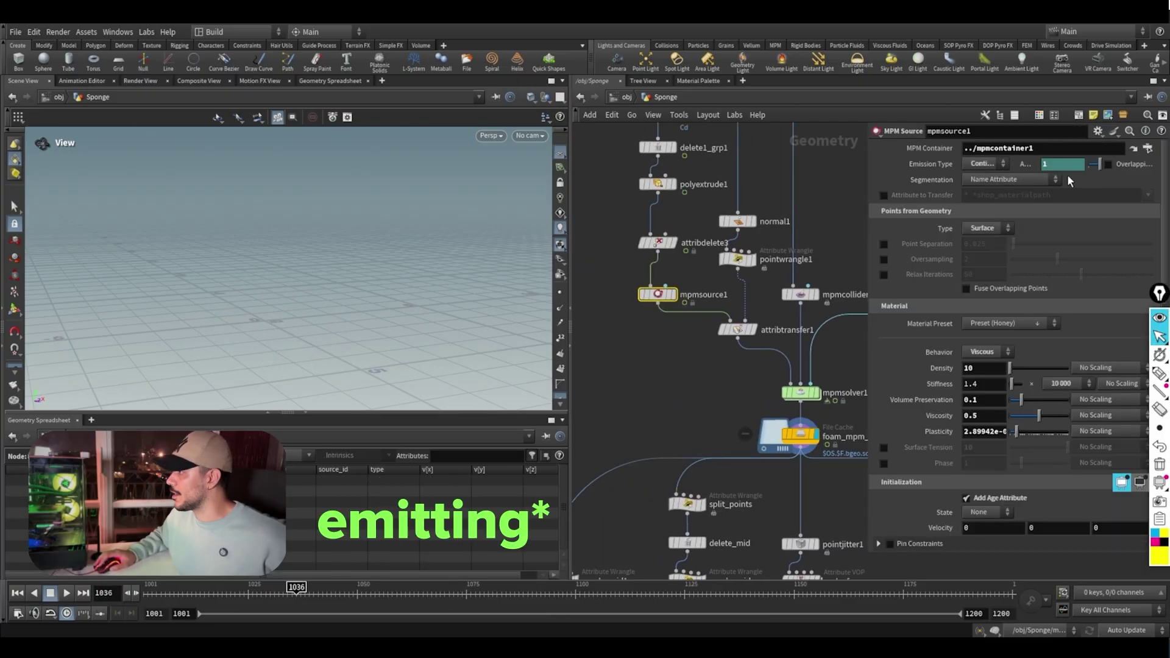
click(1024, 166)
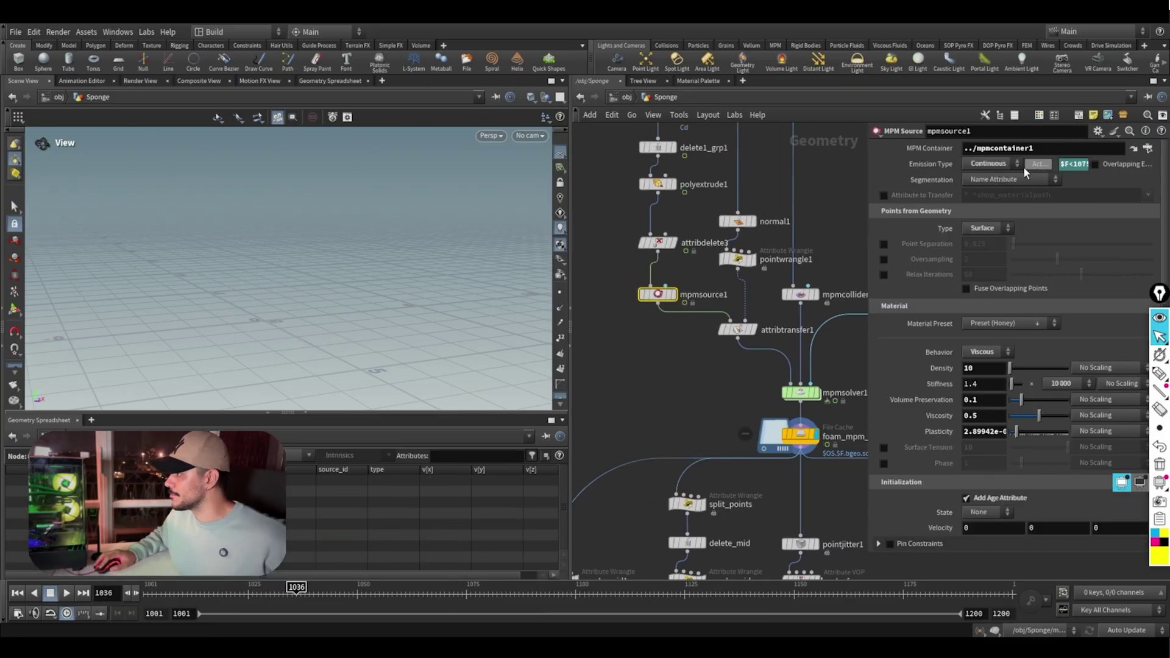
drag(868, 190, 751, 190)
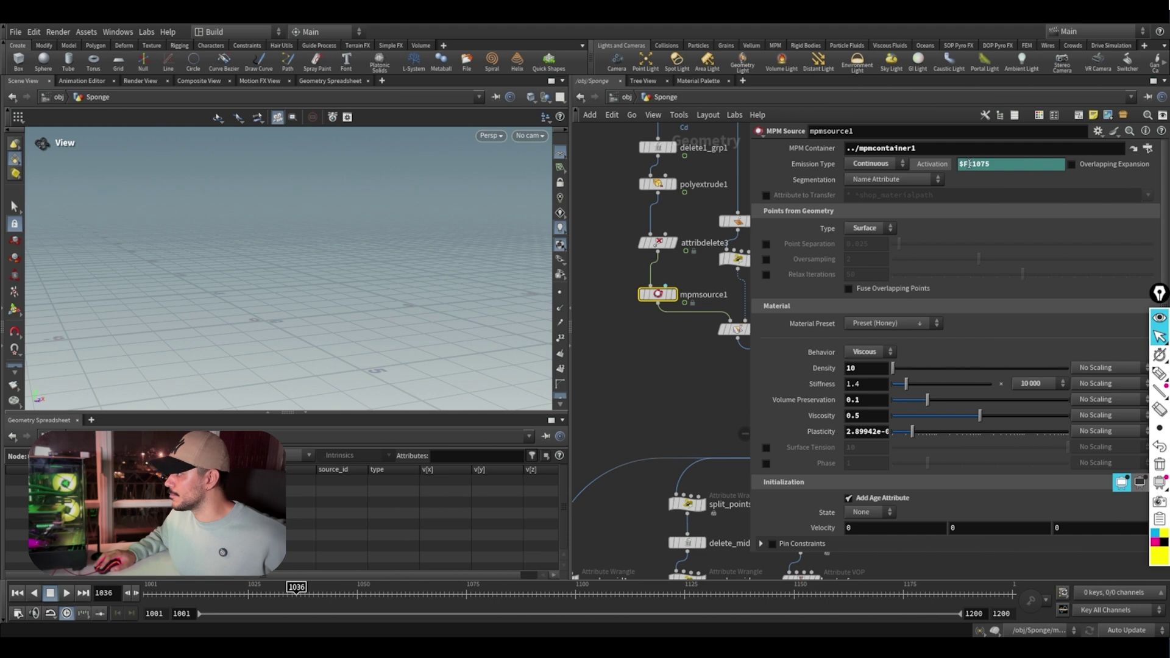
Step: Select foam_mpm_cache and scrub the cached foam particles forward to examine them once emission has stopped
scroll(674, 368, down, 3)
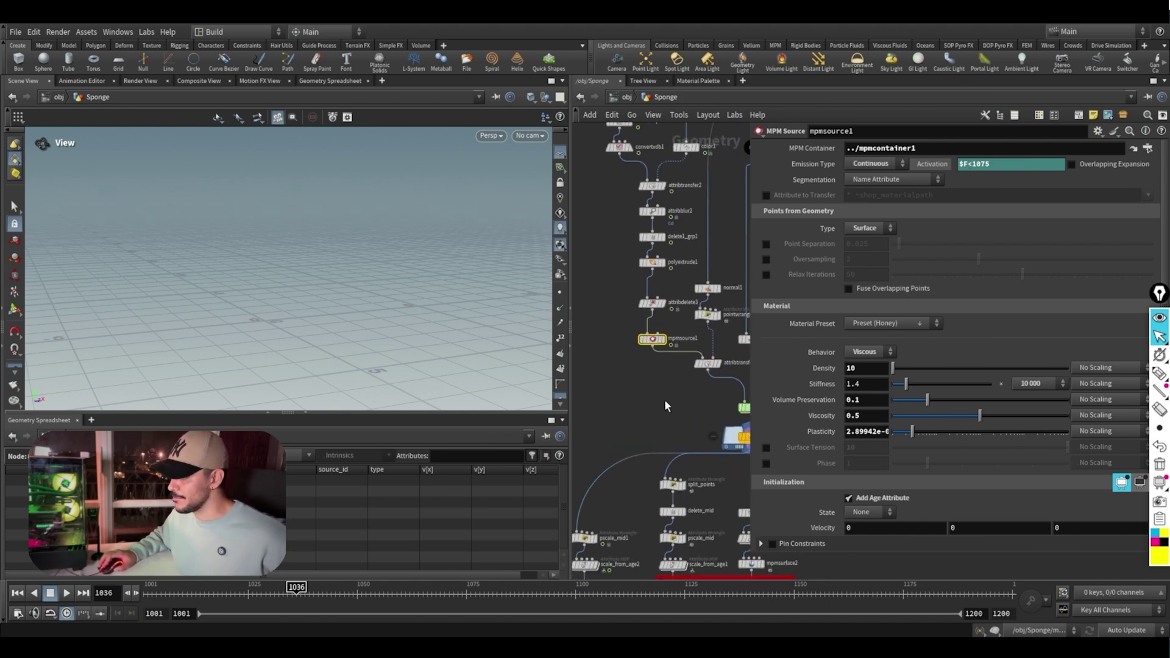
middle_drag(637, 434, 617, 387)
click(694, 415)
drag(297, 588, 472, 588)
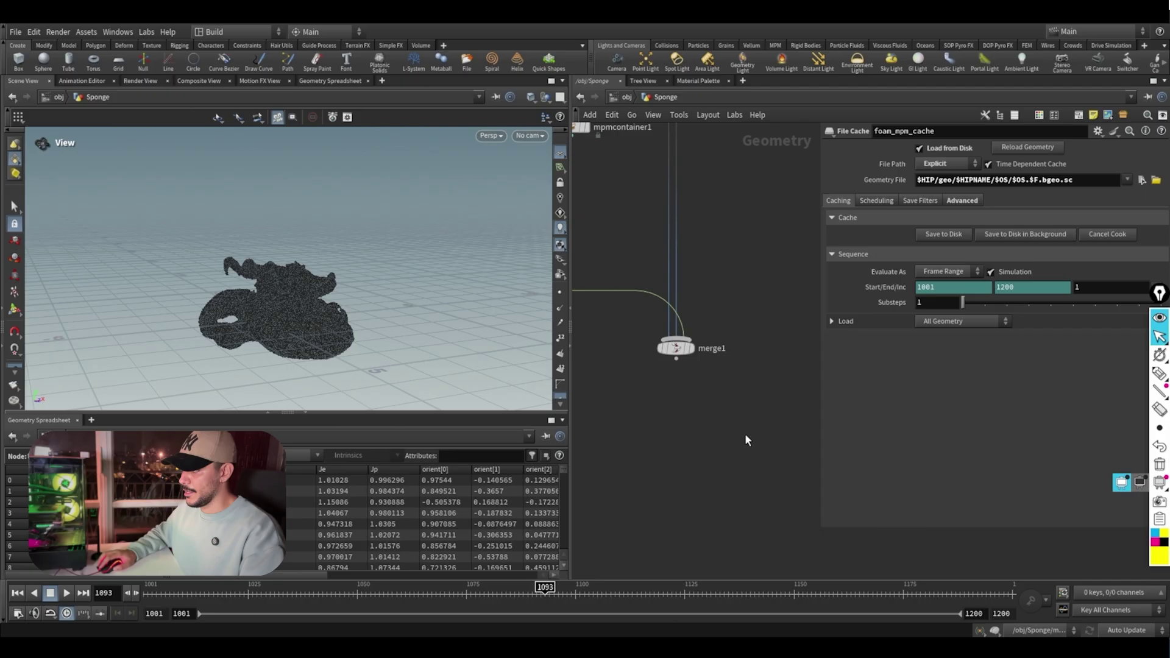
Step: Display merge1 to view the foam together with the hand and sponge, and scrub back to frame 1052
scroll(694, 365, up, 2)
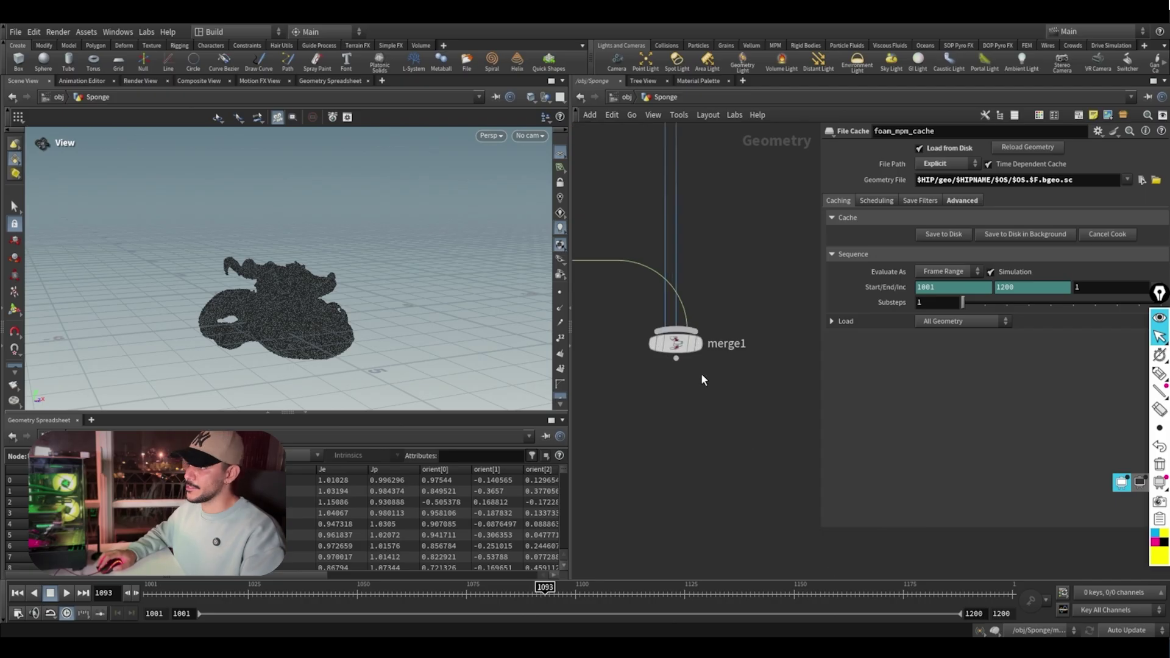
drag(737, 389, 640, 309)
mouse_move(289, 308)
mouse_down()
mouse_move(287, 334)
mouse_move(355, 261)
mouse_move(458, 260)
mouse_move(232, 305)
mouse_move(319, 334)
mouse_move(298, 322)
mouse_up()
drag(536, 598, 375, 595)
click(713, 450)
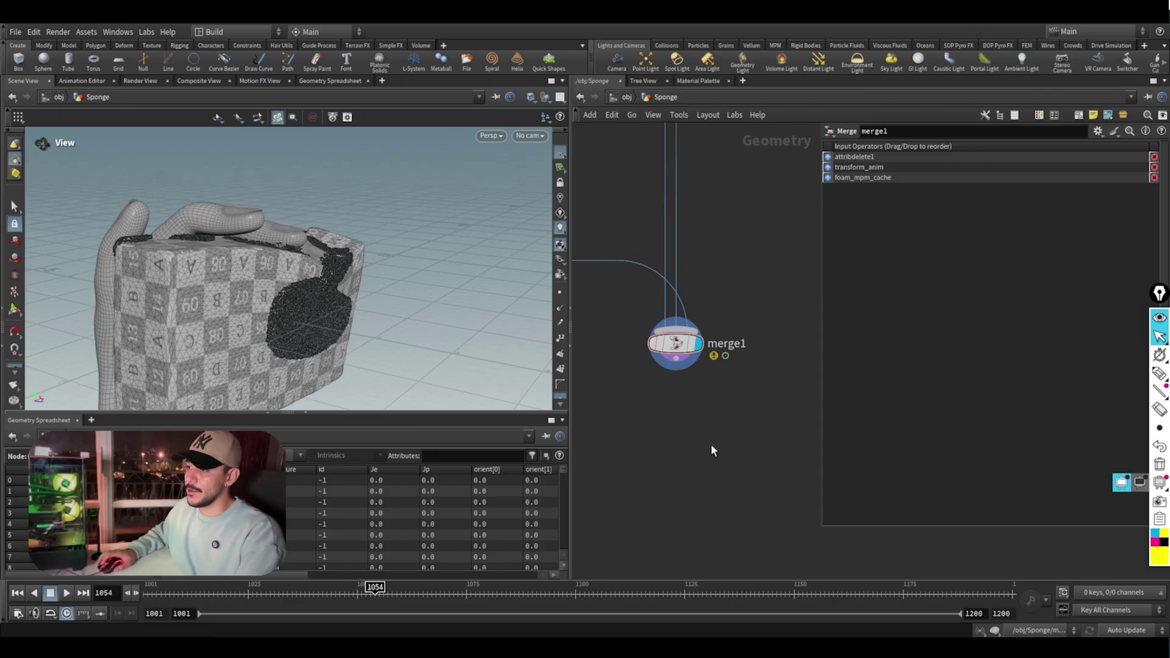
middle_drag(667, 405, 753, 400)
scroll(685, 418, down, 4)
middle_drag(744, 441, 760, 509)
drag(376, 595, 367, 597)
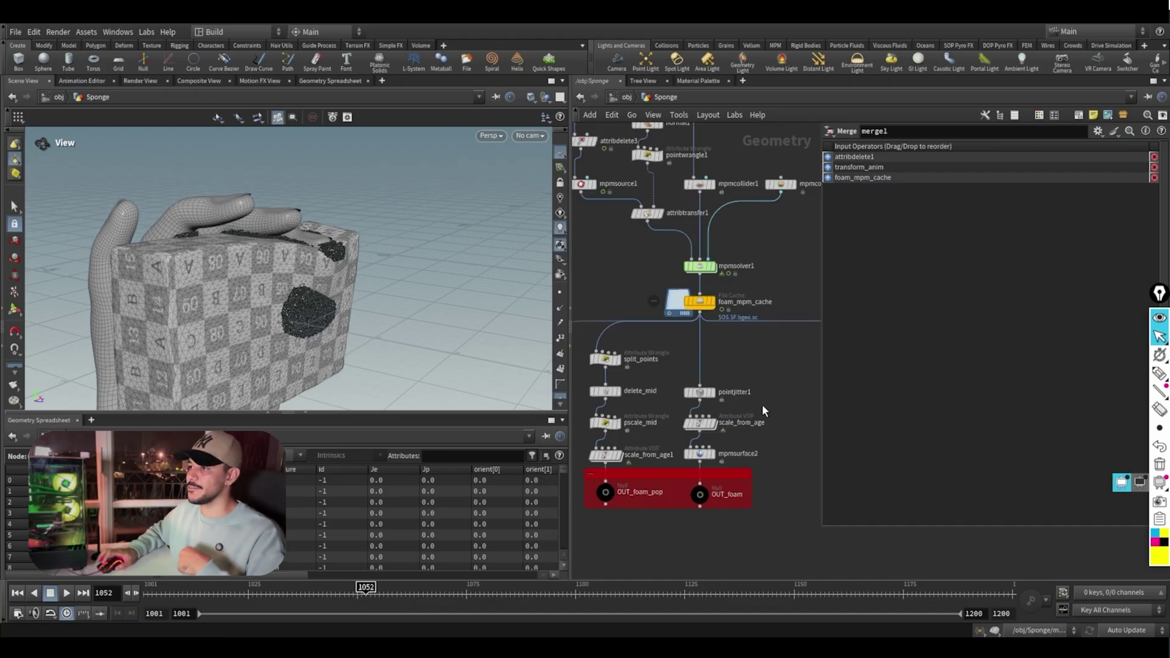
Step: Display pointjitter1, scrub to frame 1063, and examine its scale setting and the jittered foam points up close
click(717, 396)
click(700, 392)
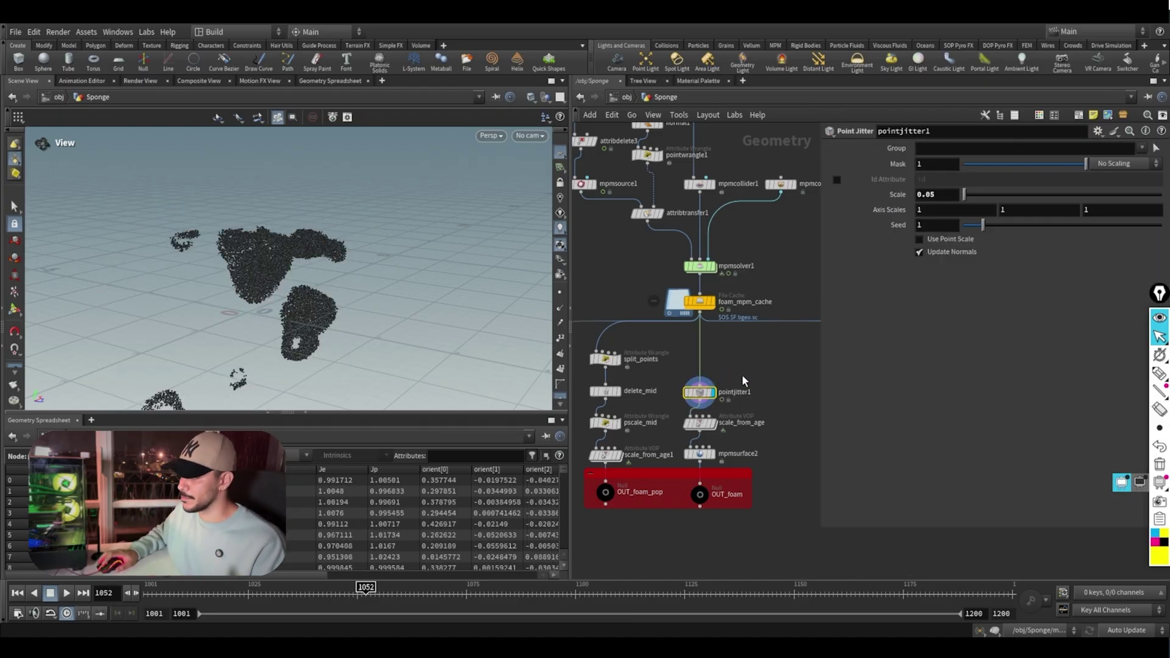
drag(366, 591, 414, 591)
scroll(454, 298, up, 5)
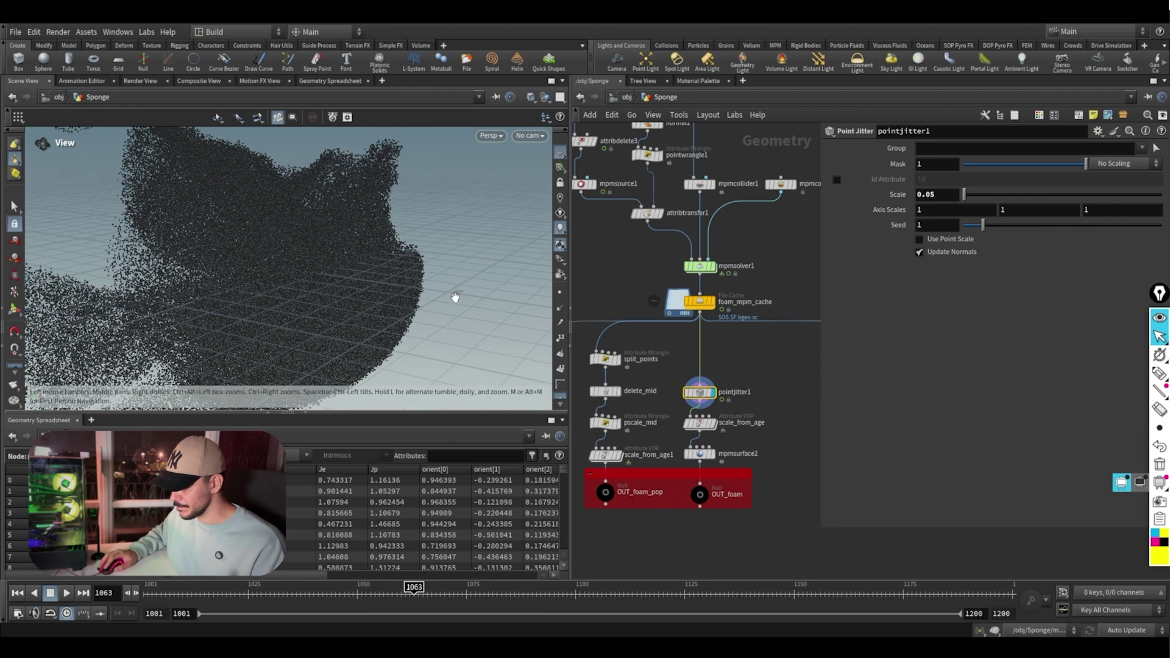
Step: Display the scale_from_age Attribute VOP below pointjitter1 and enter its VEX network
scroll(716, 426, up, 3)
click(715, 421)
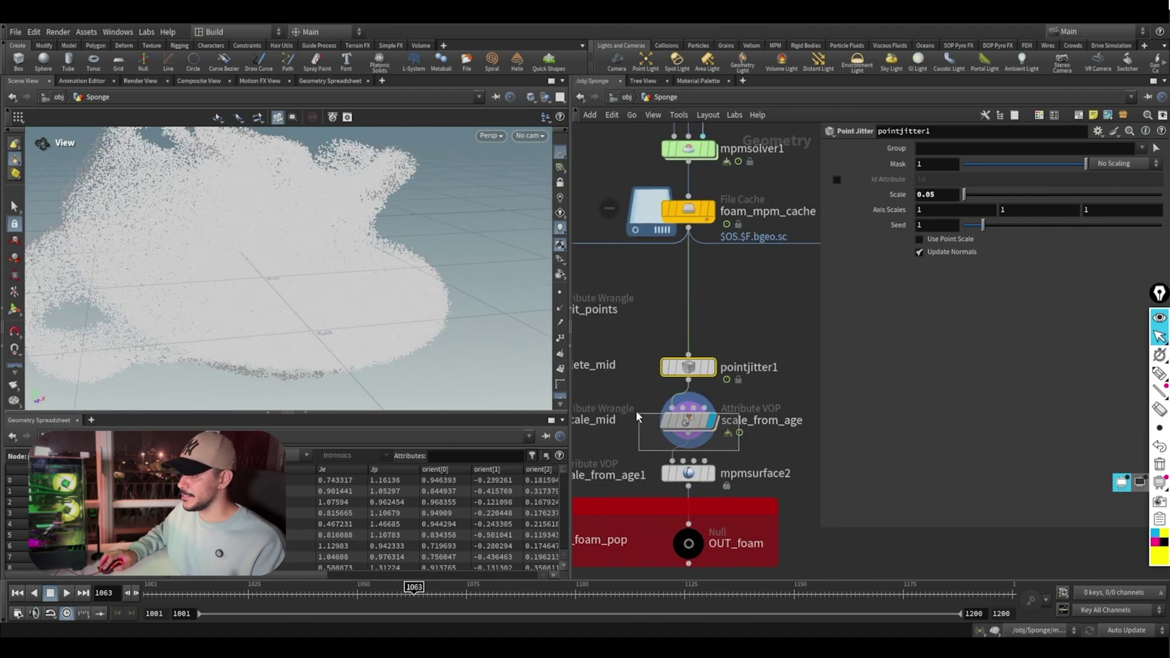
click(692, 430)
double_click(690, 429)
scroll(758, 488, down, 4)
scroll(725, 426, up, 2)
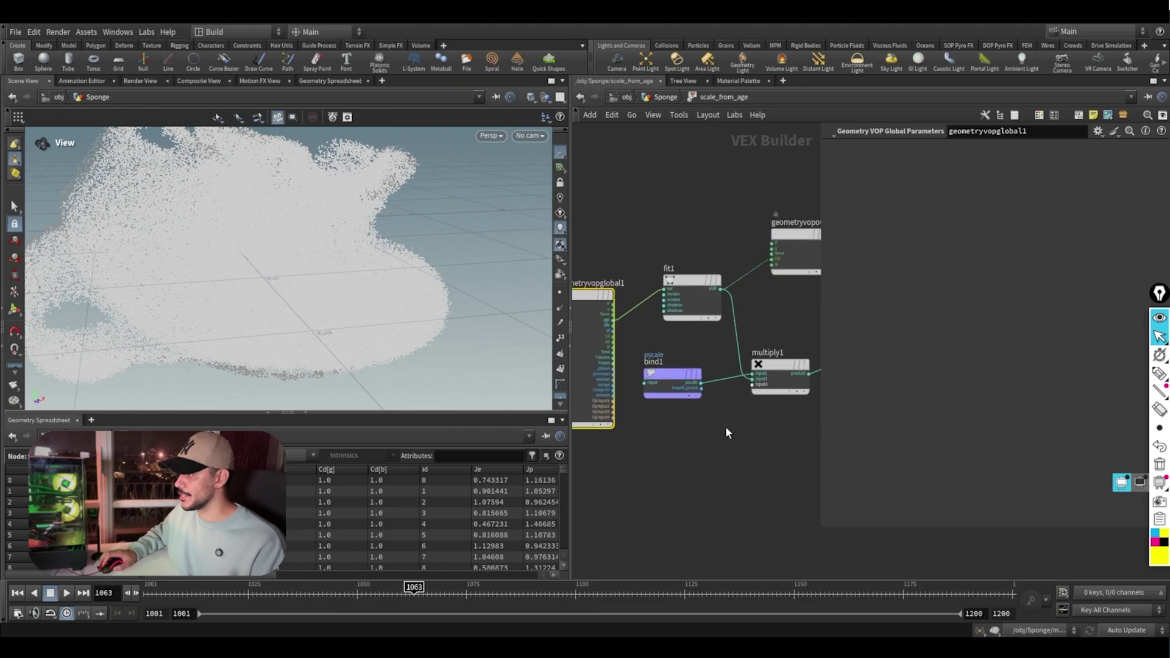
Step: Examine the bind1, fit1 and multiply1 nodes to see how particle age scales pscale and drives colour
click(679, 411)
scroll(664, 375, up, 2)
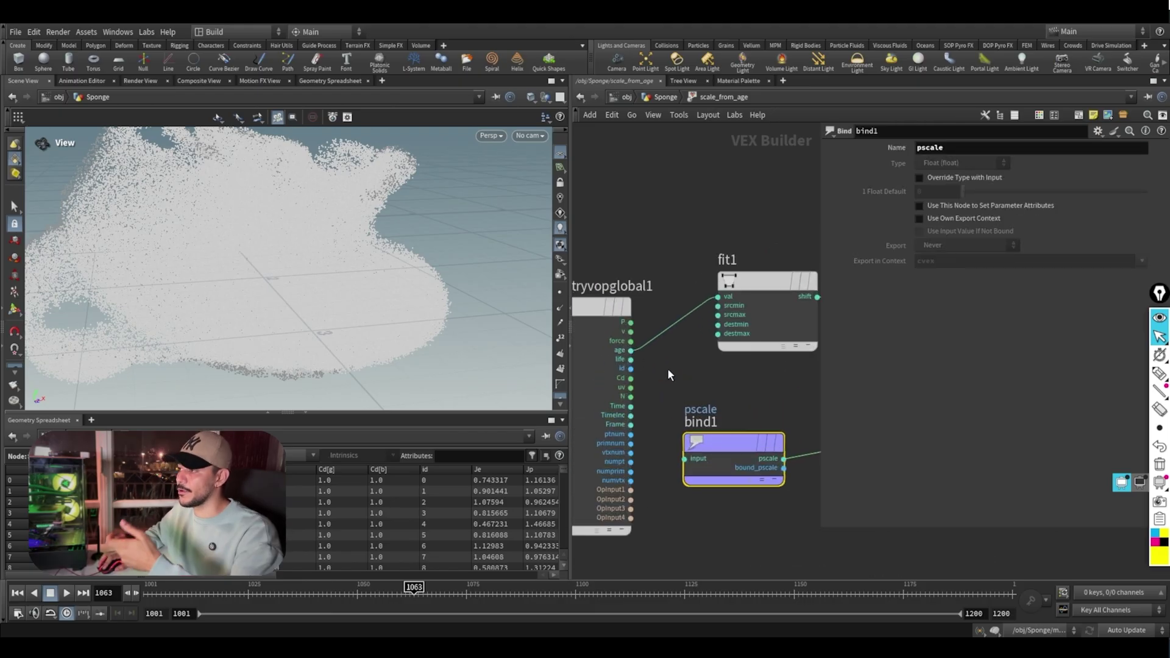
click(760, 303)
scroll(740, 198, down, 1)
middle_drag(739, 196, 600, 188)
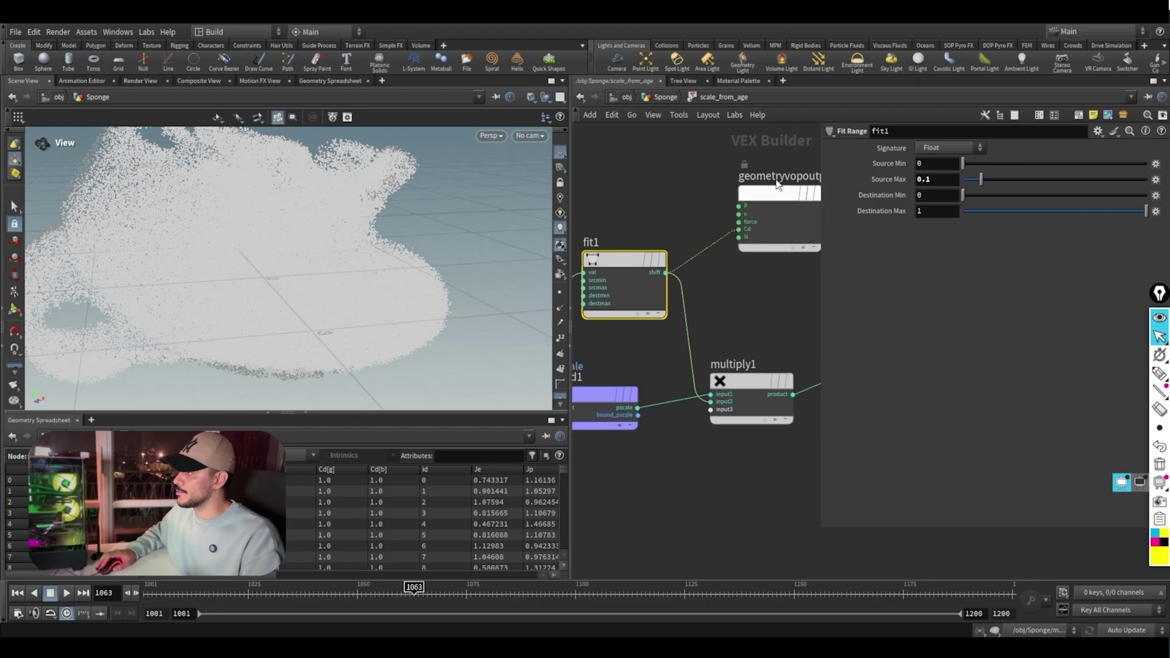
middle_drag(755, 464, 704, 501)
scroll(704, 501, down, 3)
click(707, 445)
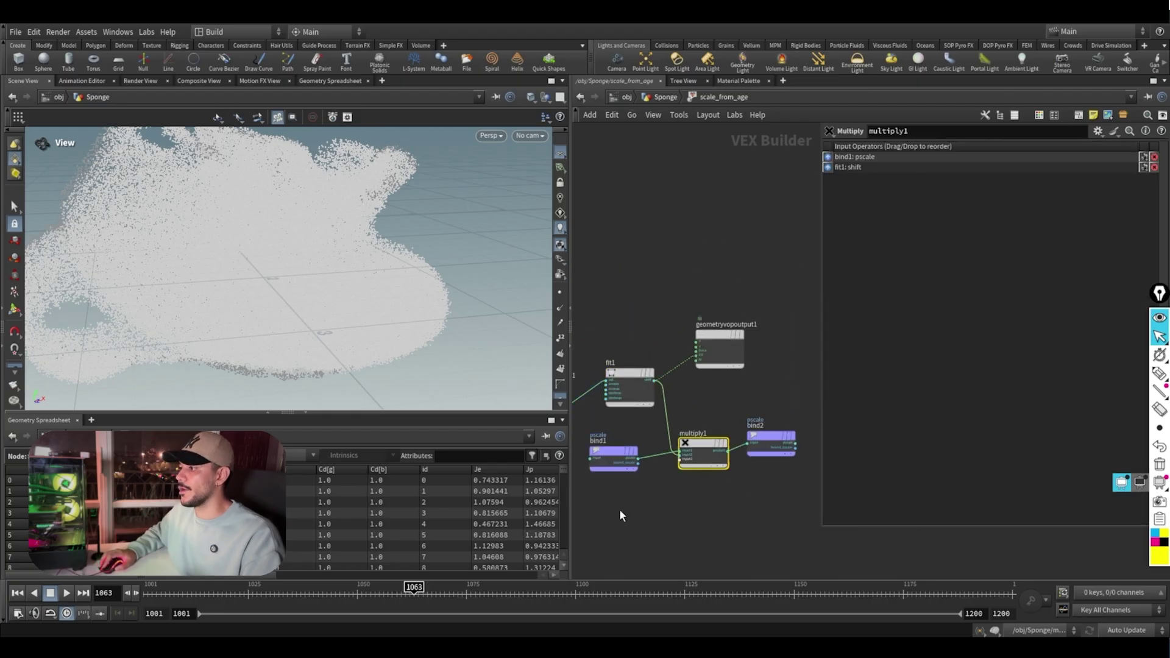
middle_drag(619, 510, 663, 488)
click(656, 437)
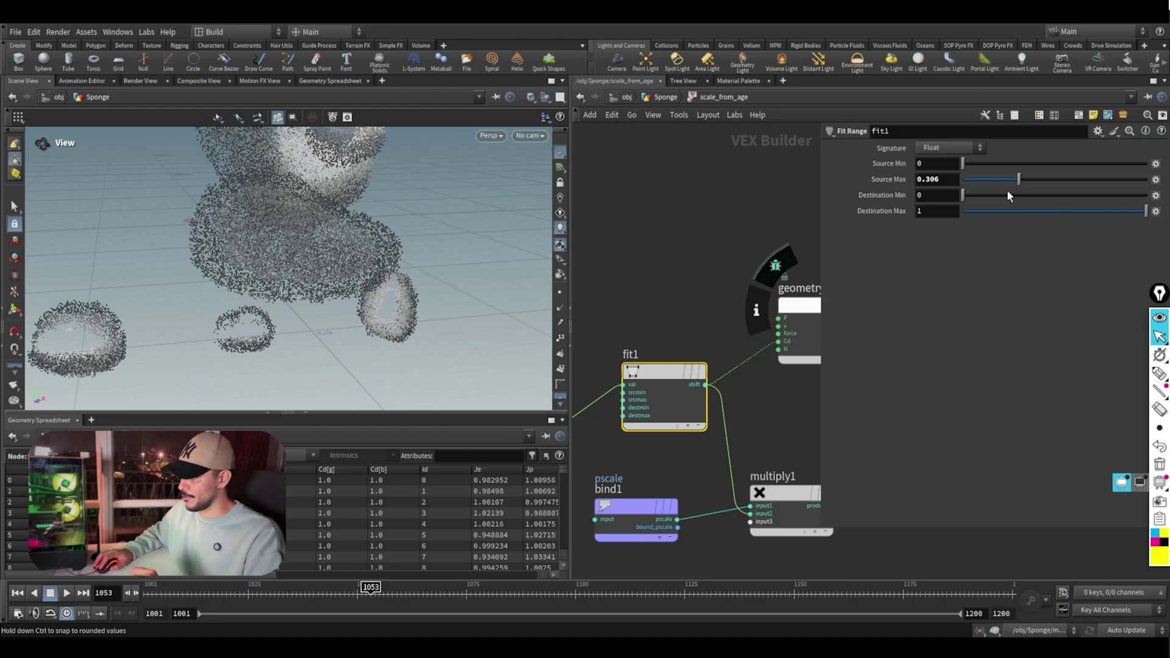
Step: Raise fit1's Source Max to 0.369 and scrub to frame 1070 to check the age-based falloff on the foam points
drag(1007, 189, 1029, 190)
drag(304, 292, 341, 287)
drag(365, 595, 445, 618)
scroll(711, 486, down, 2)
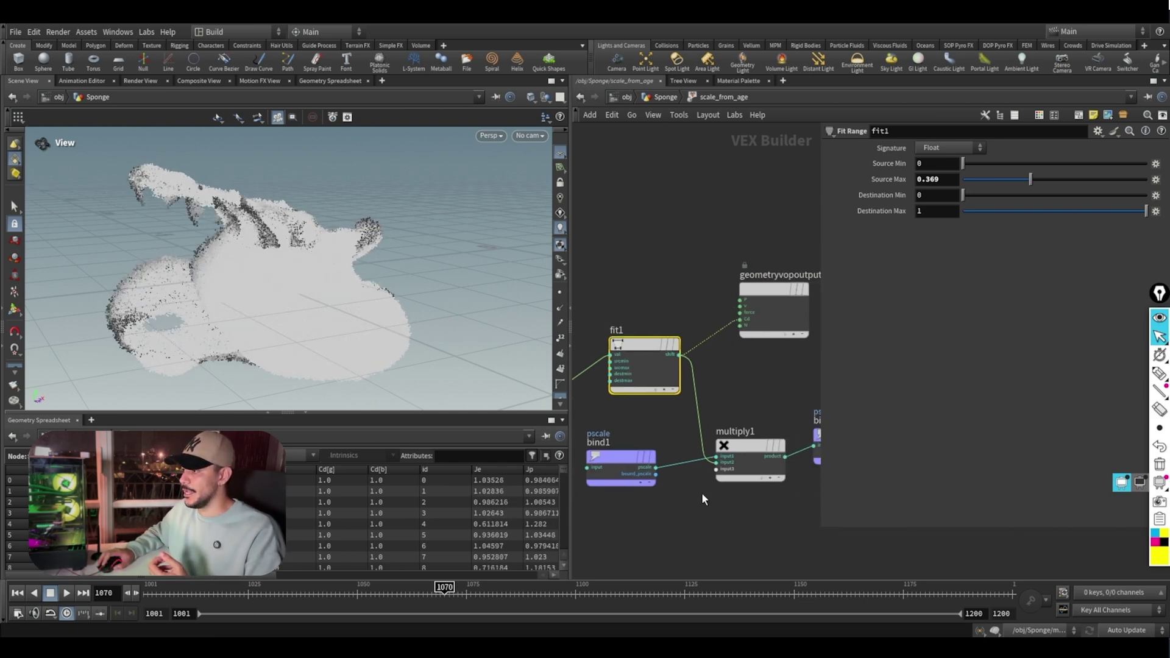
Step: Set fit1's Source Max to 0.1
click(745, 478)
click(671, 361)
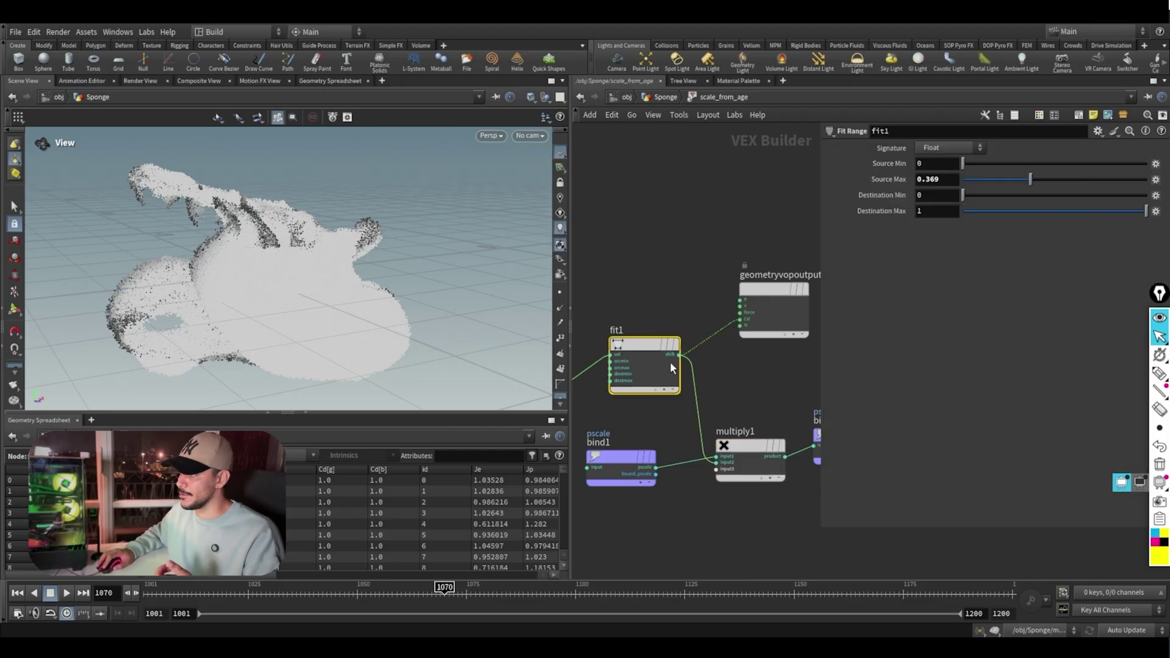
drag(943, 183, 933, 186)
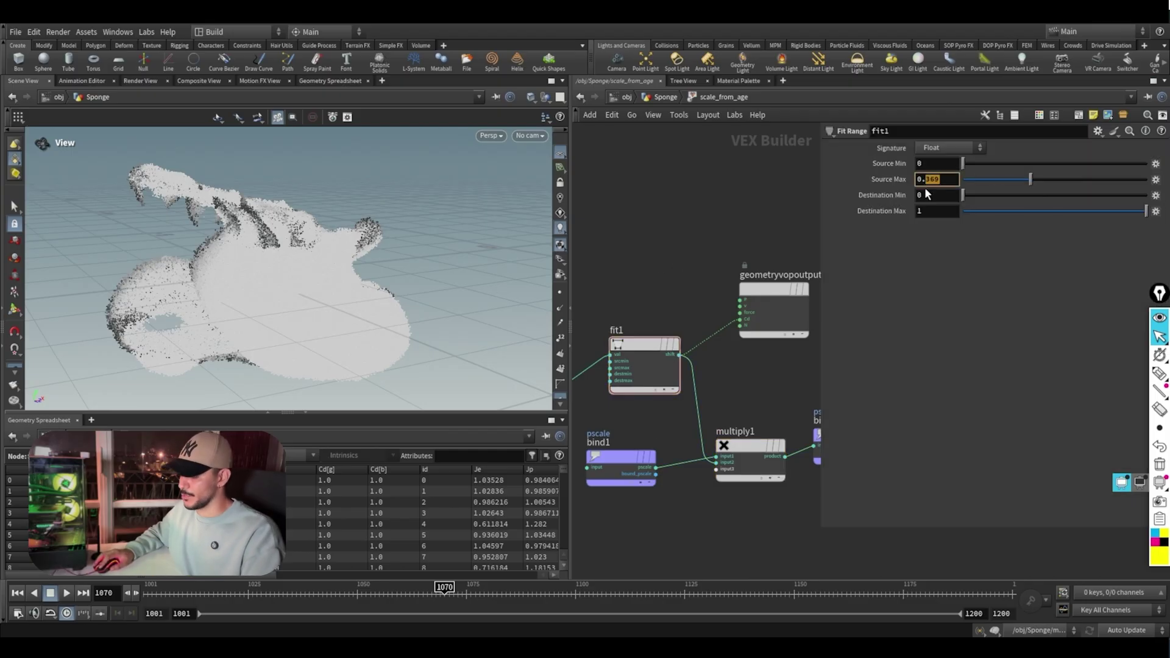
text(1)
key(Return)
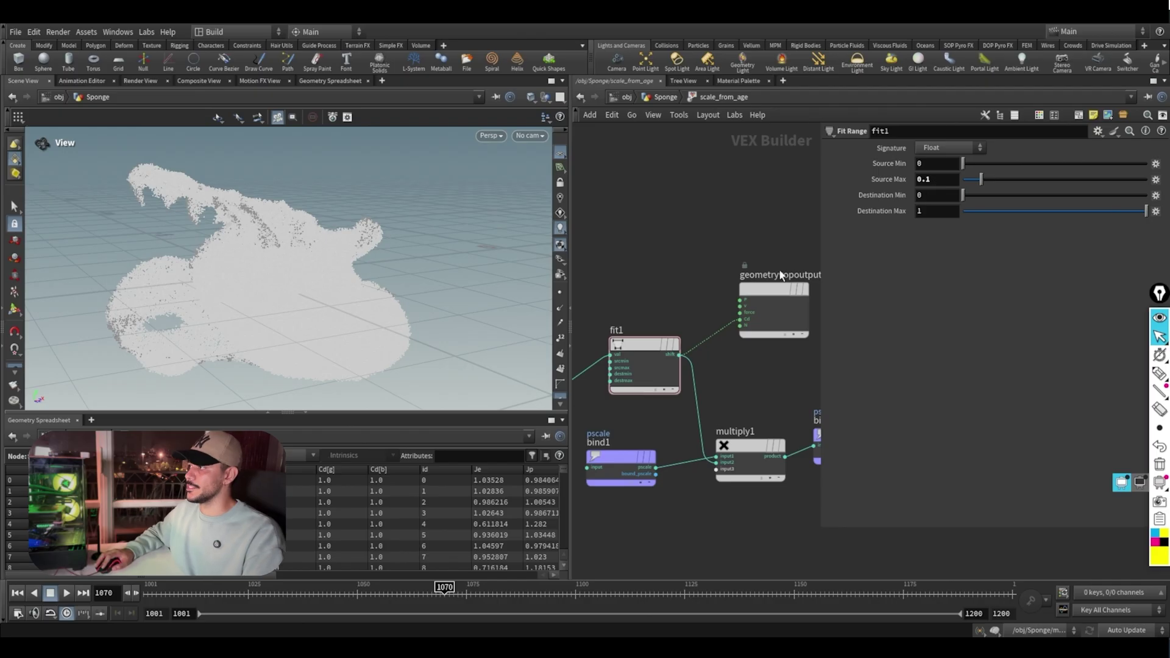
Step: Return to the Sponge network, display mpmsurface2, and review its Output Type options, keeping Density VDB
click(665, 95)
scroll(720, 329, up, 5)
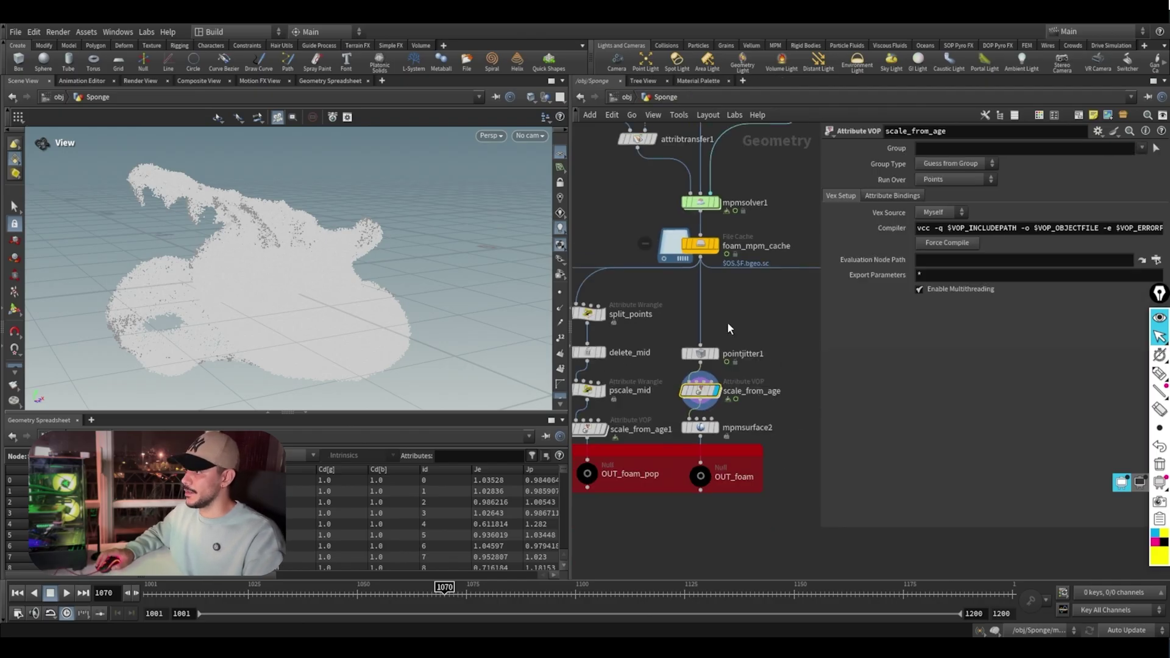
scroll(712, 324, down, 3)
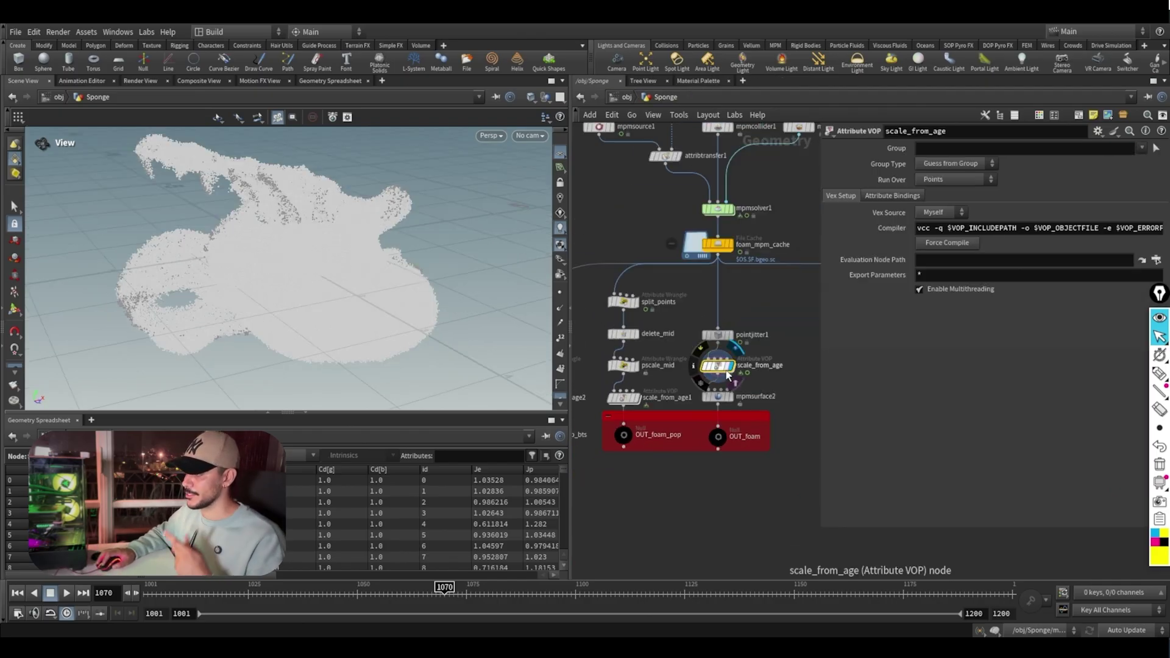
click(734, 407)
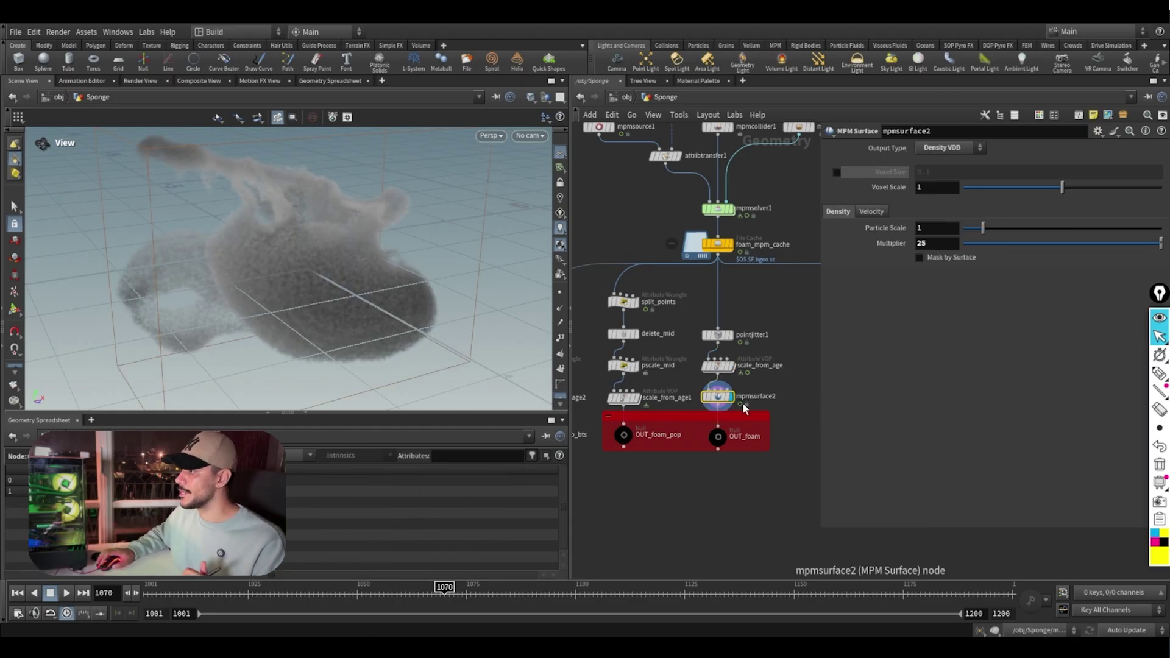
scroll(744, 408, up, 1)
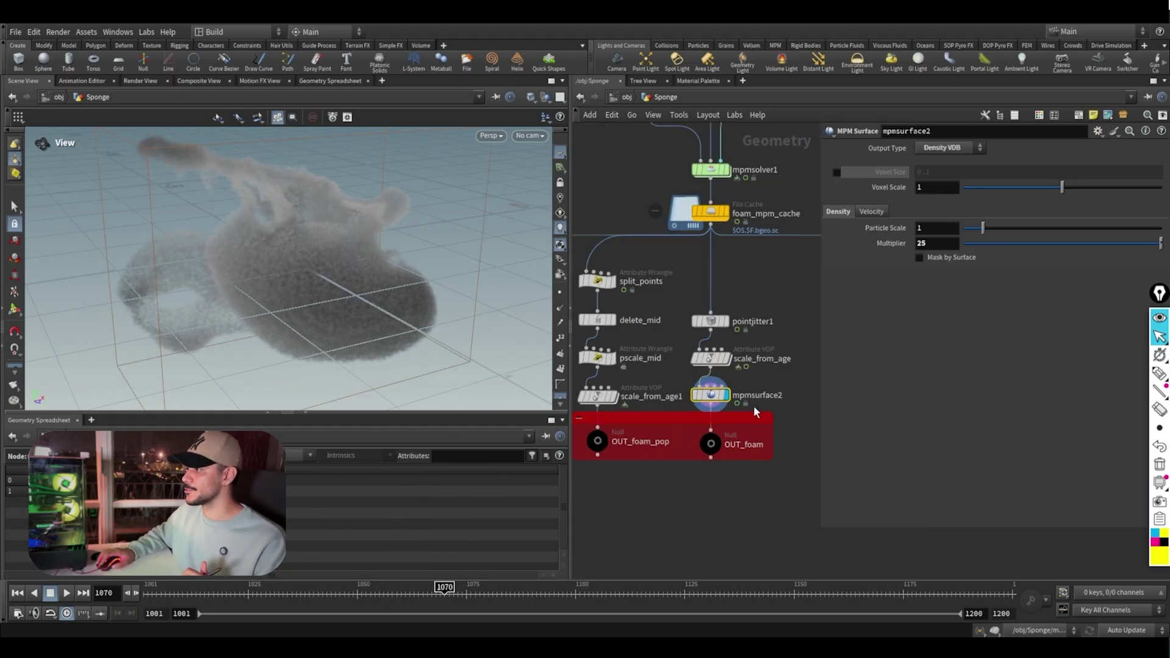
click(931, 150)
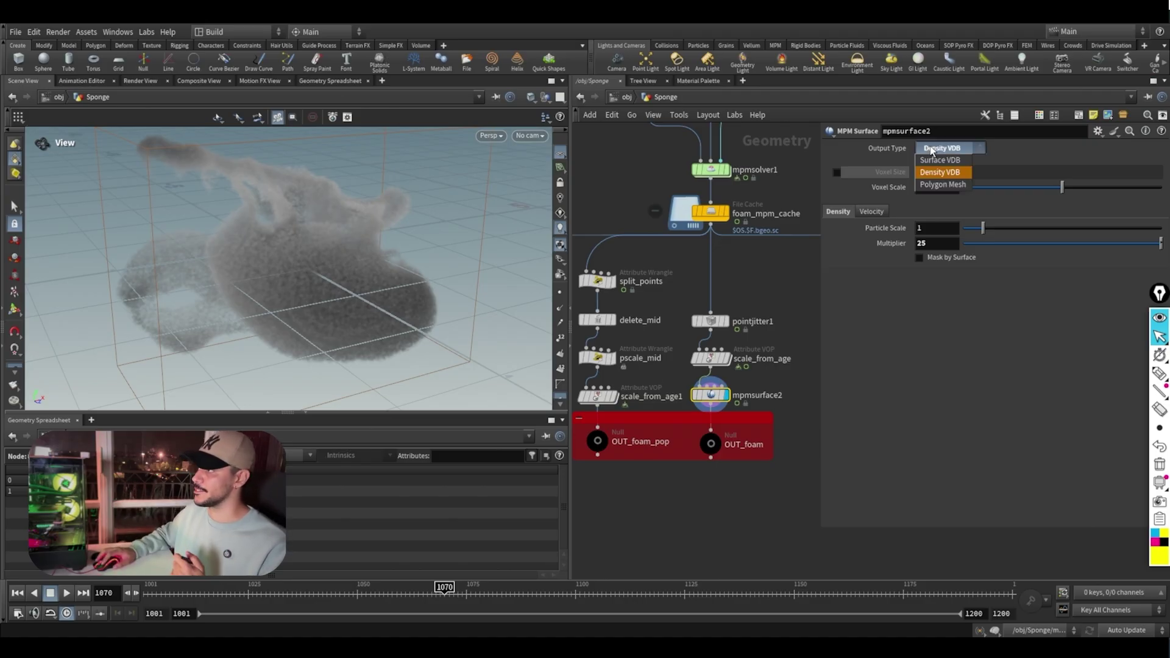
click(939, 173)
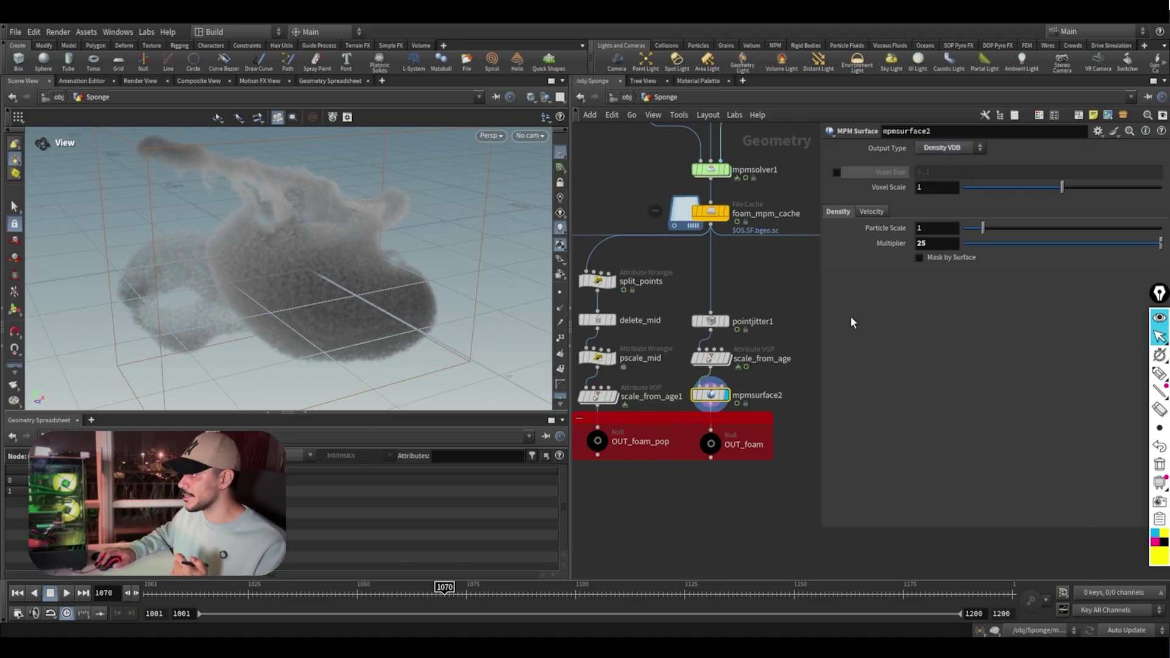
Step: Inspect the foam density volume from another angle at frame 1077, and scrub back to frame 1058
drag(329, 283, 360, 307)
click(476, 594)
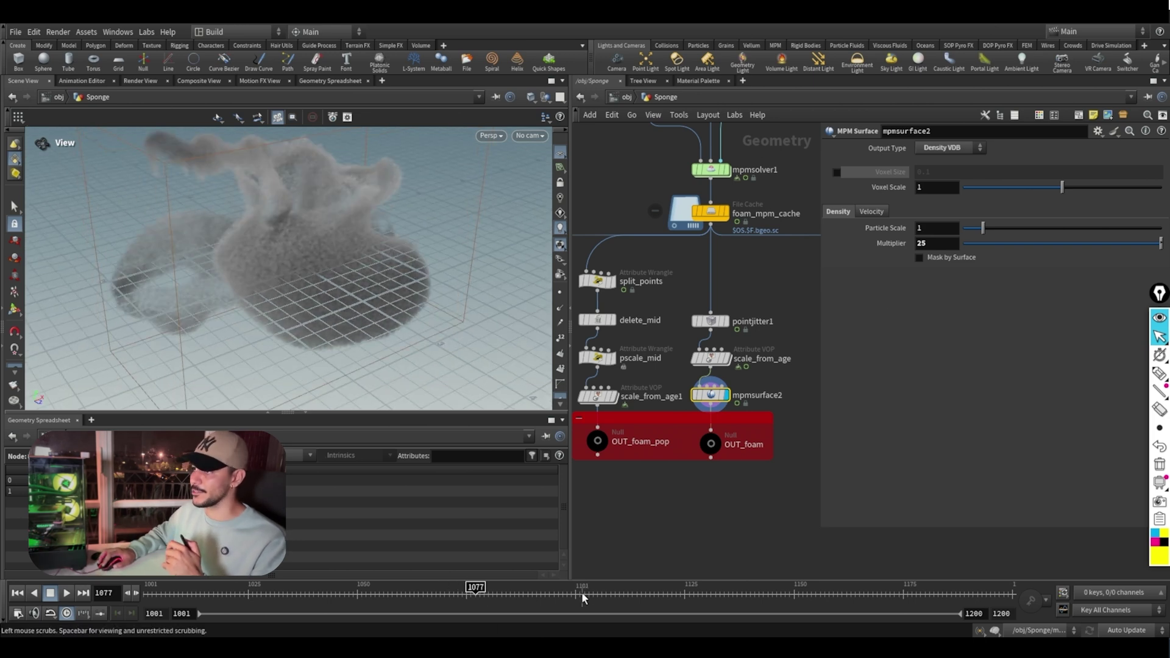
click(437, 598)
click(392, 599)
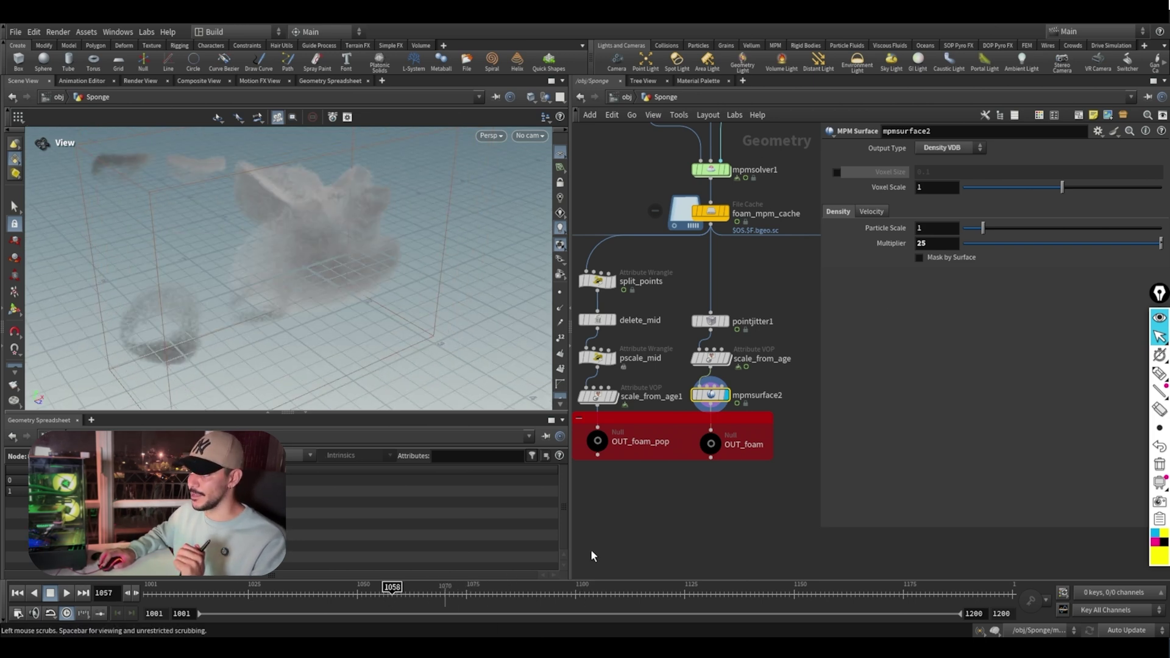
Step: Display OUT_foam and select the branch of nodes from split_points down to OUT_foam_pop
scroll(686, 521, up, 2)
mouse_move(733, 463)
click(692, 441)
middle_drag(632, 479, 728, 525)
drag(737, 541, 645, 287)
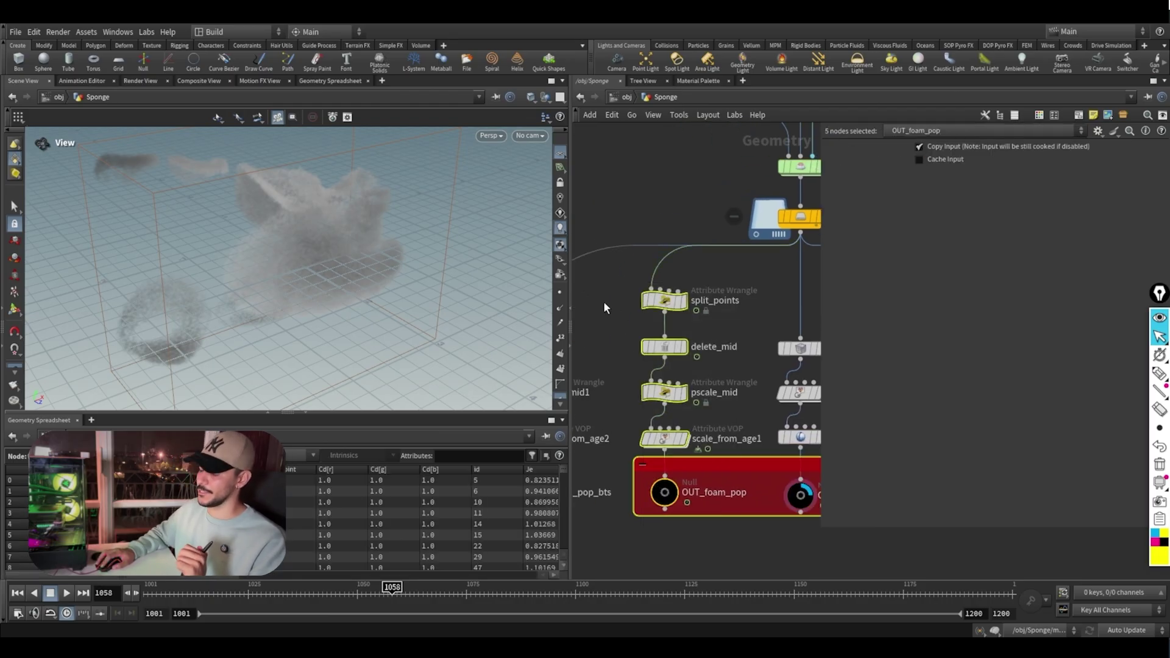
Step: Select split_points to show its VEX code and display its points
scroll(606, 296, down, 2)
click(675, 294)
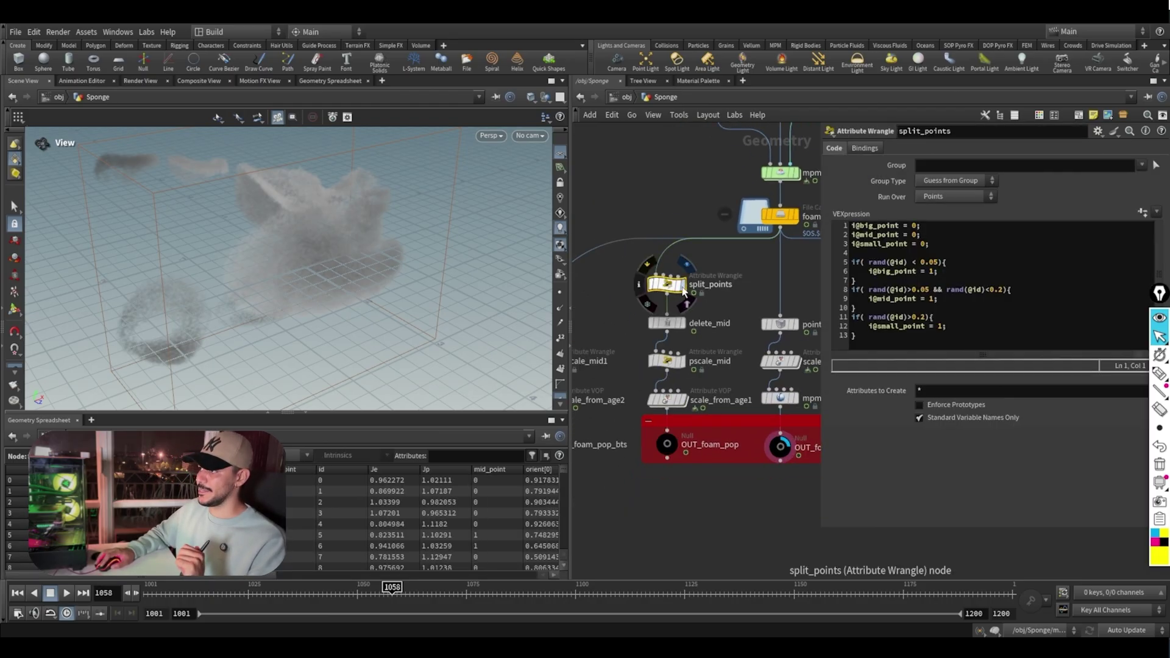
click(682, 284)
Step: Switch to the djv player, examine the rendered spong_foam sequence up close for bubble detail, and close it
key(alt+Tab)
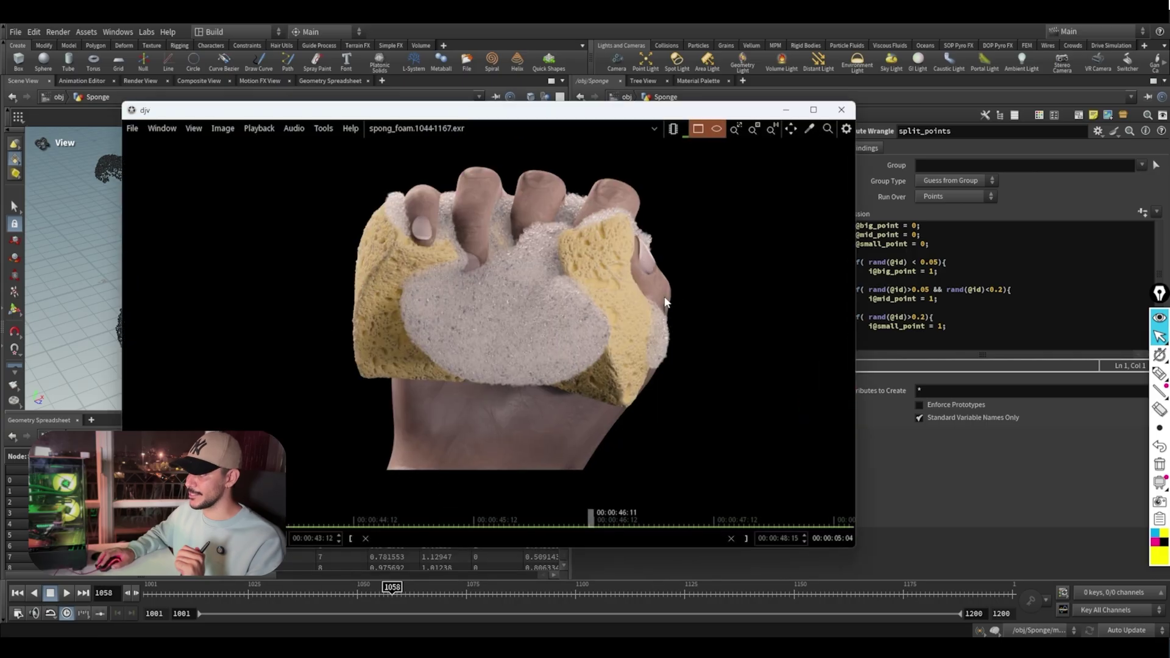
scroll(551, 310, up, 2)
scroll(505, 271, up, 1)
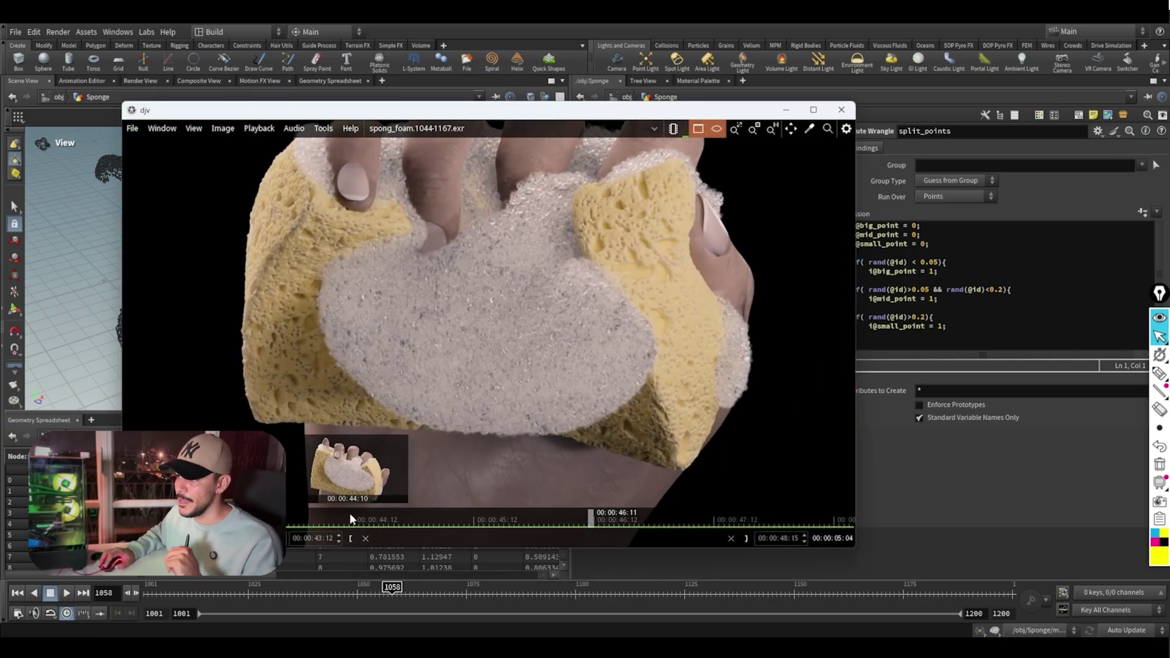
scroll(495, 283, up, 3)
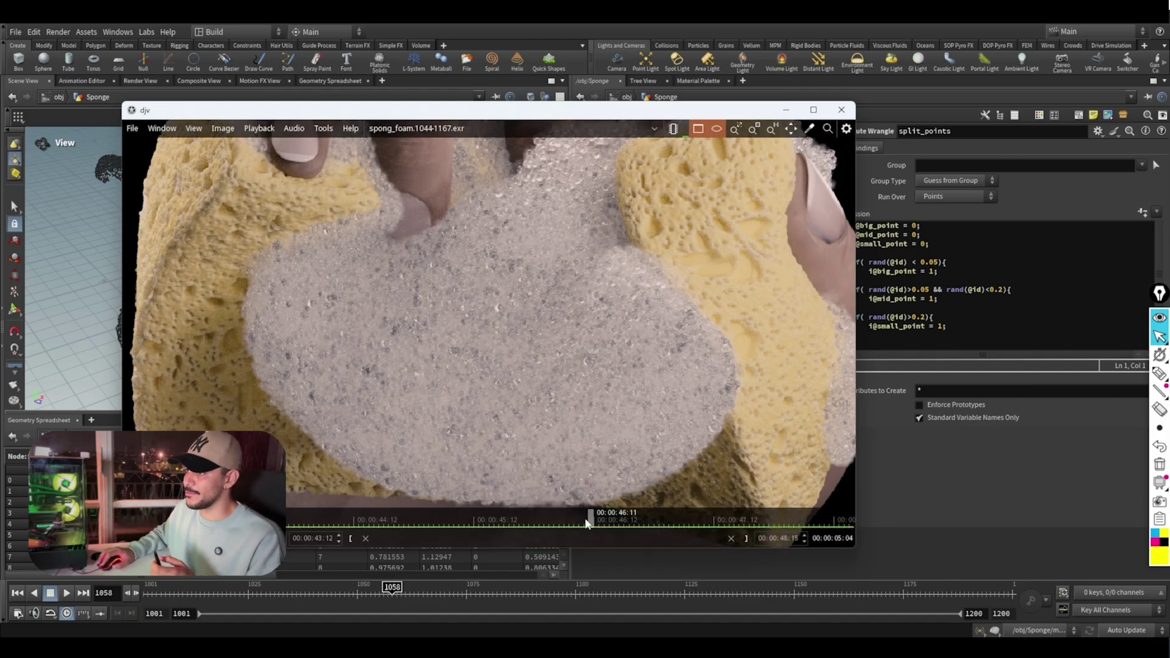
click(842, 110)
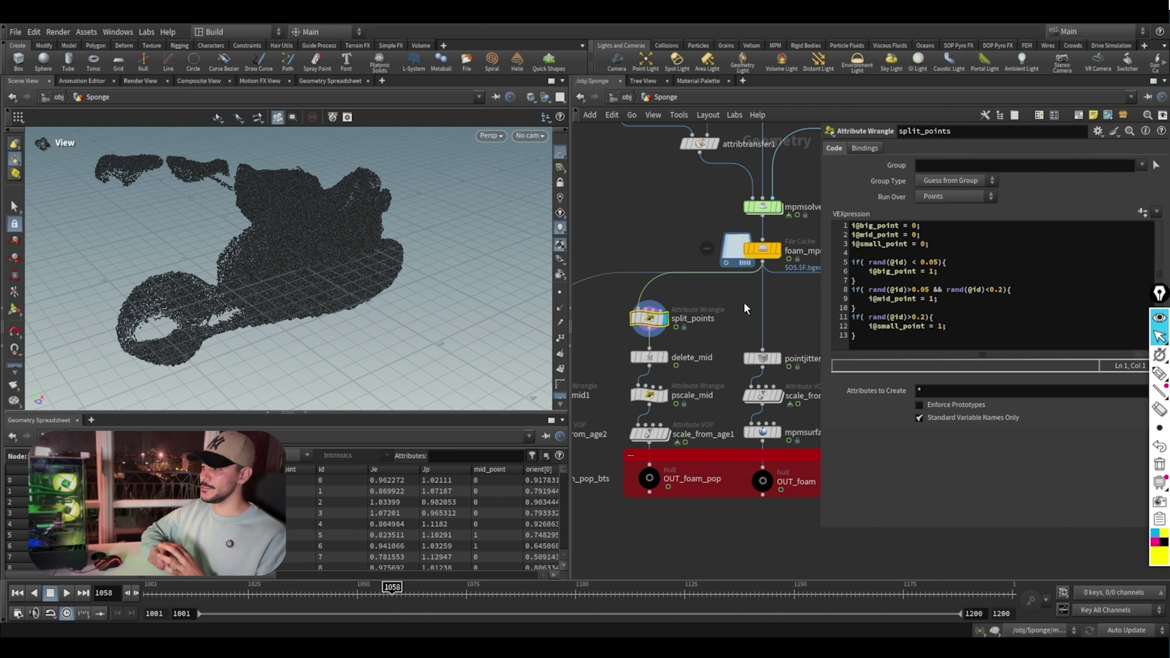
Step: Mark seven scattered spots on the foam points with the annotation pen as examples of randomly picked points
key(ctrl+shift+3)
click(325, 257)
shift+click(291, 260)
shift+click(303, 215)
shift+click(334, 213)
shift+click(371, 234)
shift+click(371, 291)
shift+click(326, 308)
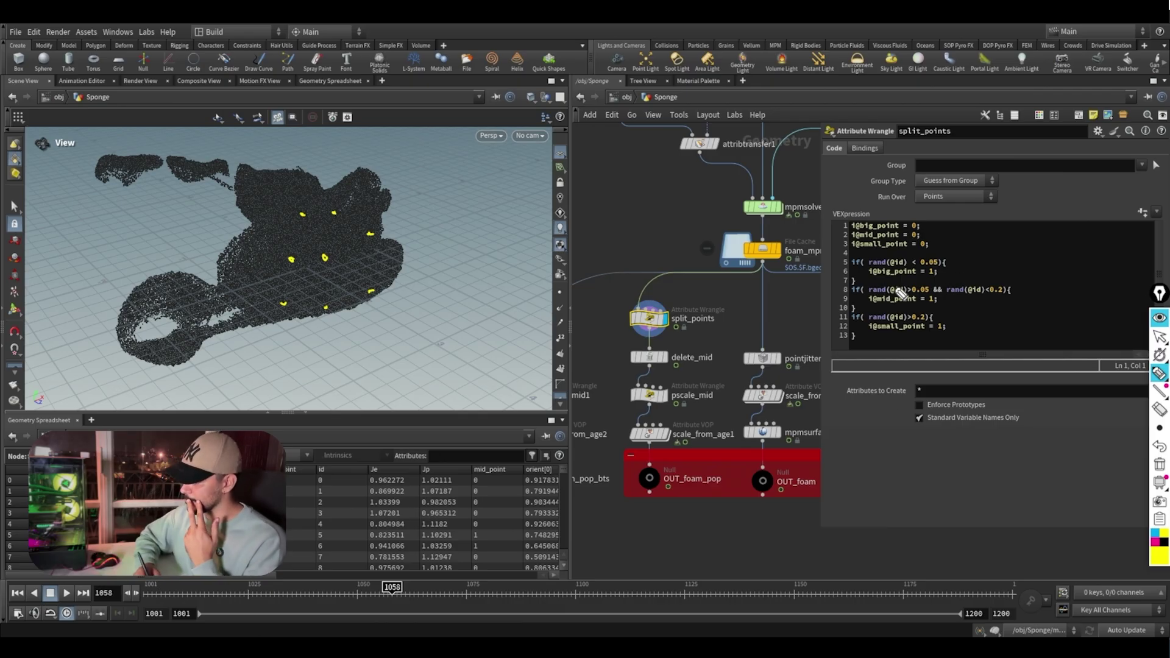
Step: Annotate the three attribute initialisation lines with a bracket, underline the delete_mid label, and write the range 0–1 beside the code
drag(928, 217, 944, 259)
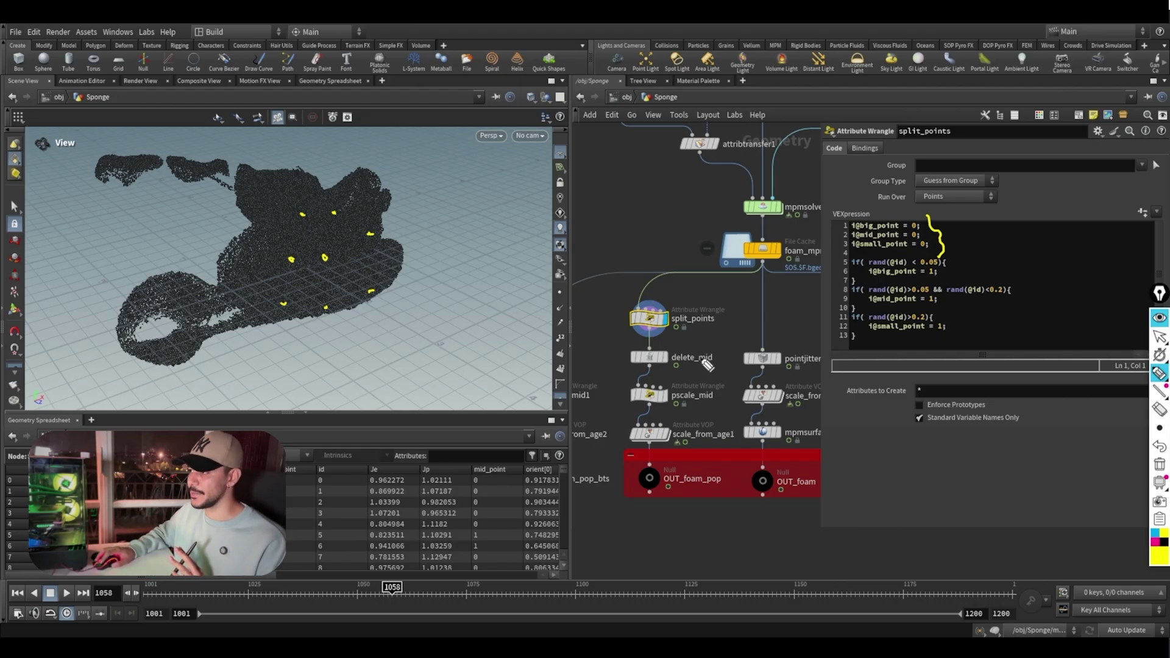
drag(700, 367, 714, 366)
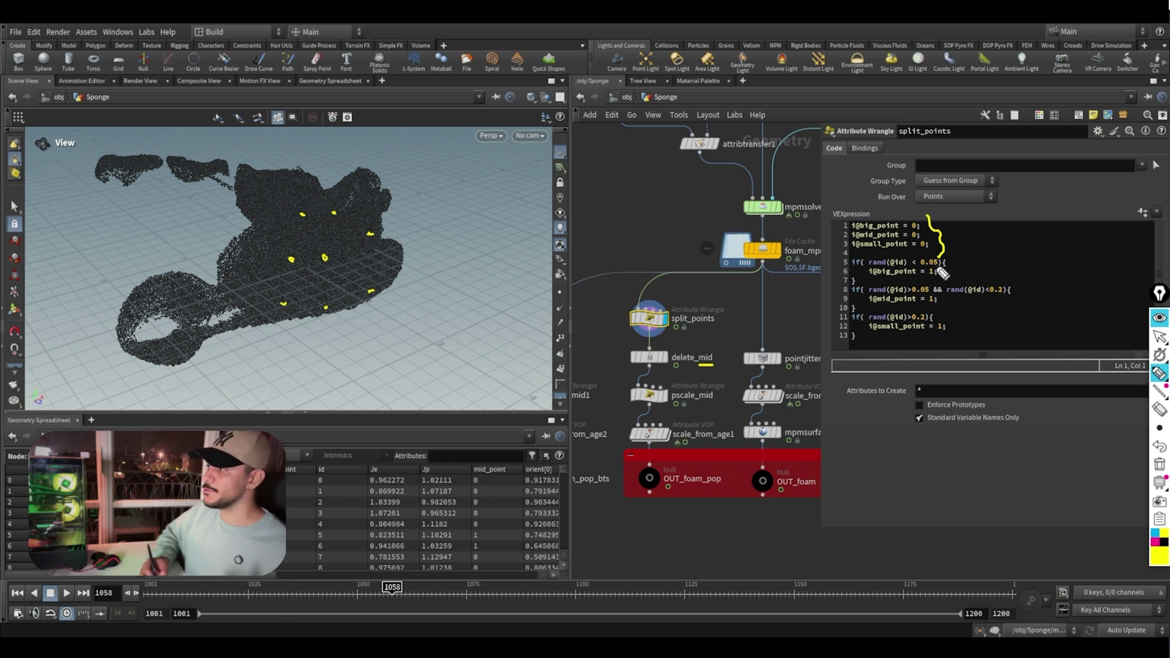
mouse_move(992, 250)
mouse_down()
mouse_move(983, 261)
mouse_move(1076, 235)
mouse_up()
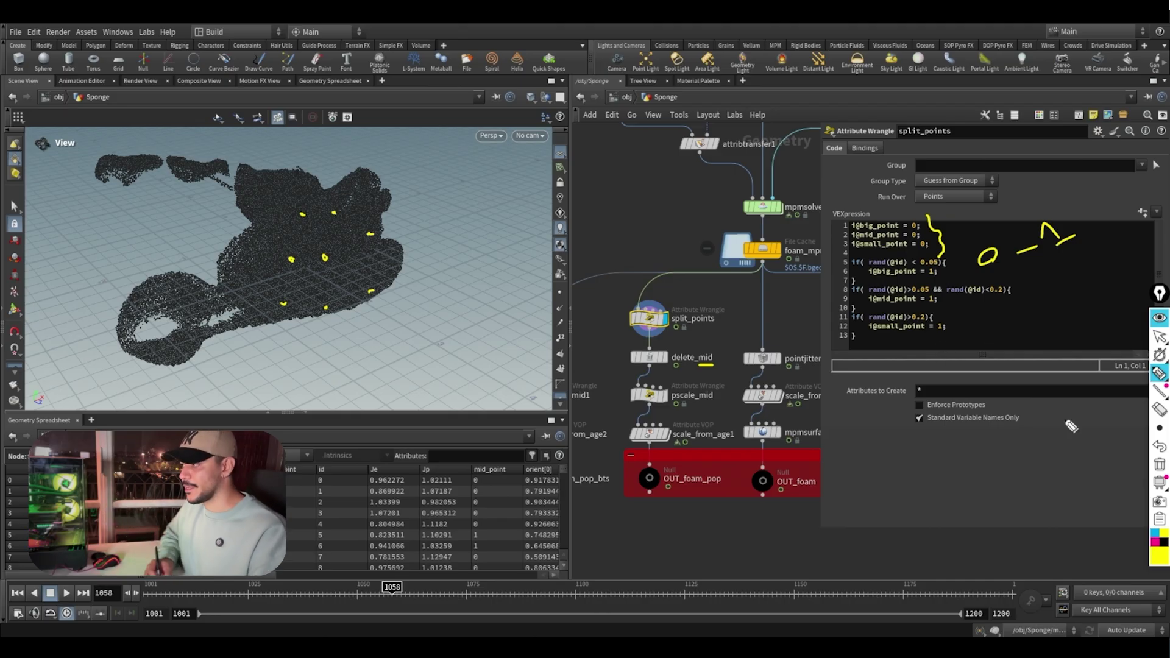
Step: Handwrite an example beneath the code showing 20 passed through rand to give 0.5
drag(914, 417, 936, 438)
mouse_move(964, 398)
mouse_down()
mouse_move(1039, 373)
mouse_move(1103, 330)
mouse_up()
drag(1066, 378, 1062, 381)
drag(1097, 345, 1077, 369)
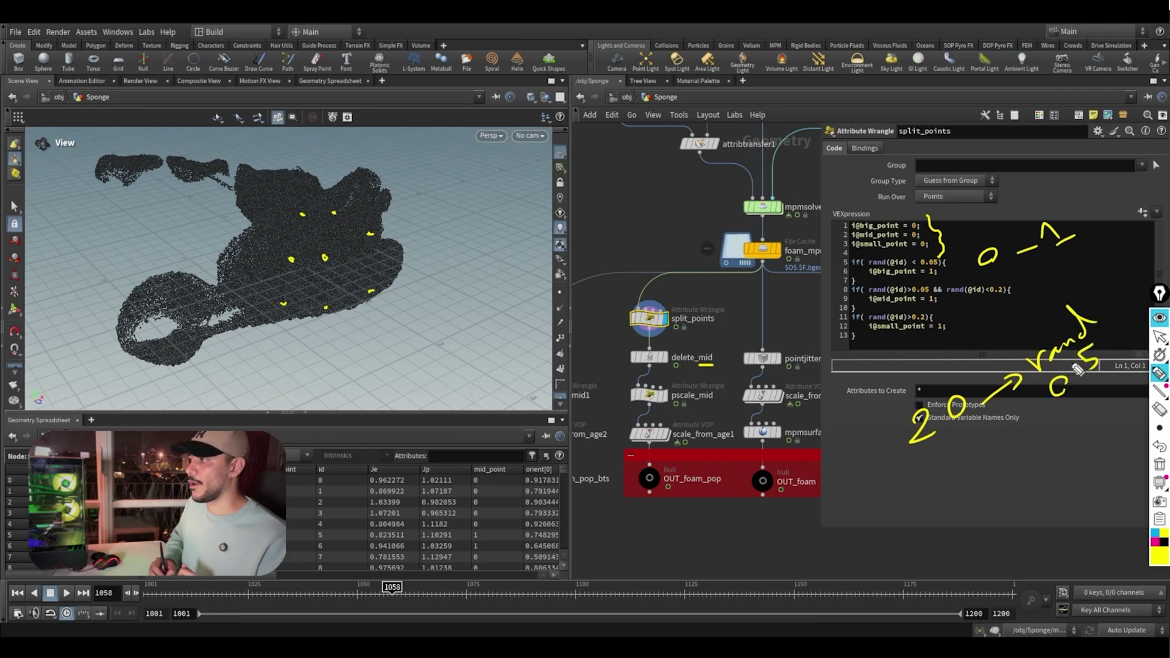
Step: Undo the handwritten rand example and mark the 0.05 threshold in the big_point condition
key(ctrl+z)
key(ctrl+z)
key(ctrl+z)
key(ctrl+z)
key(ctrl+z)
key(ctrl+z)
key(ctrl+z)
key(ctrl+z)
key(ctrl+z)
key(ctrl+z)
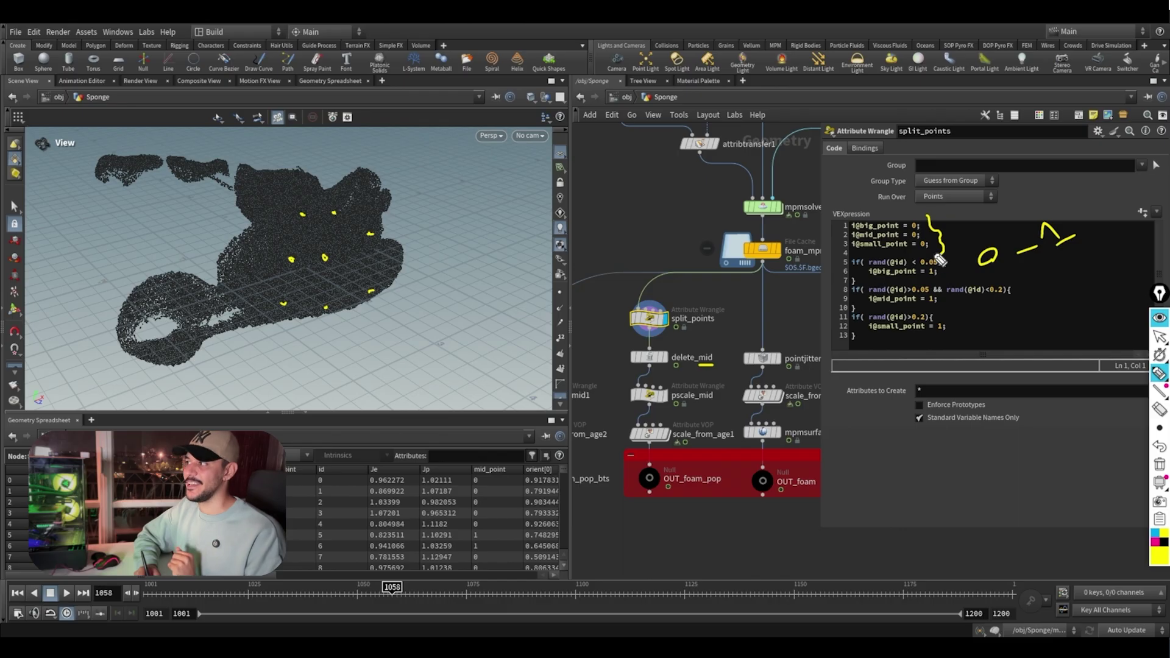
drag(931, 251, 941, 273)
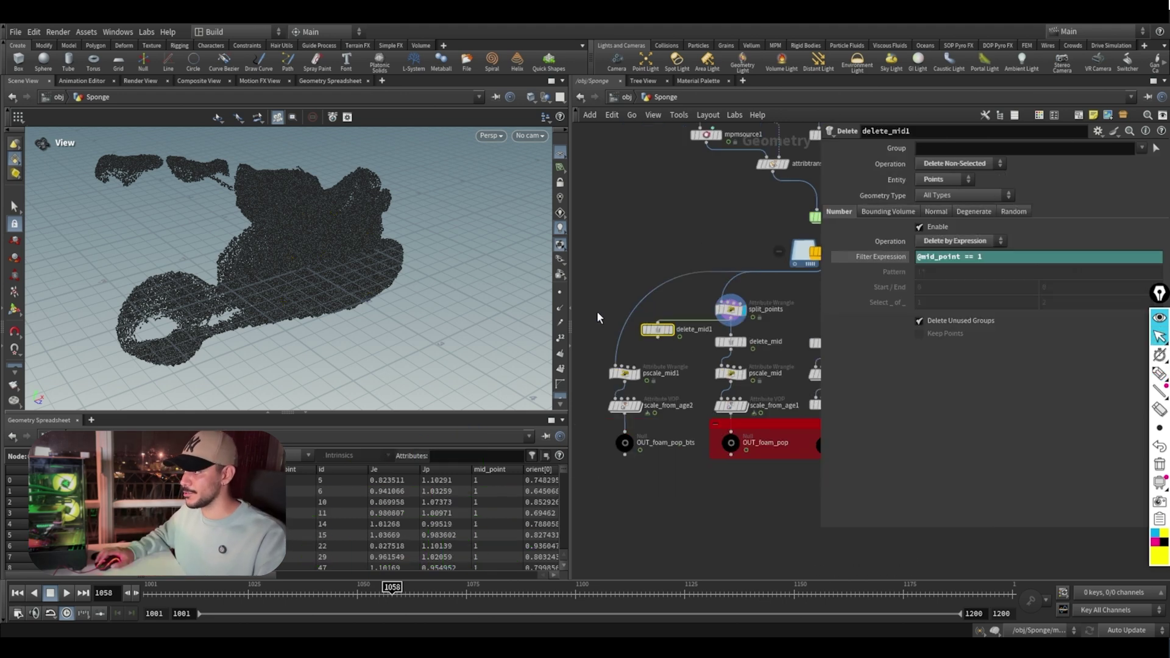
Step: Rename the delete_mid1 node as delete_big
middle_drag(597, 311, 714, 345)
click(715, 345)
drag(716, 344, 750, 343)
text(big)
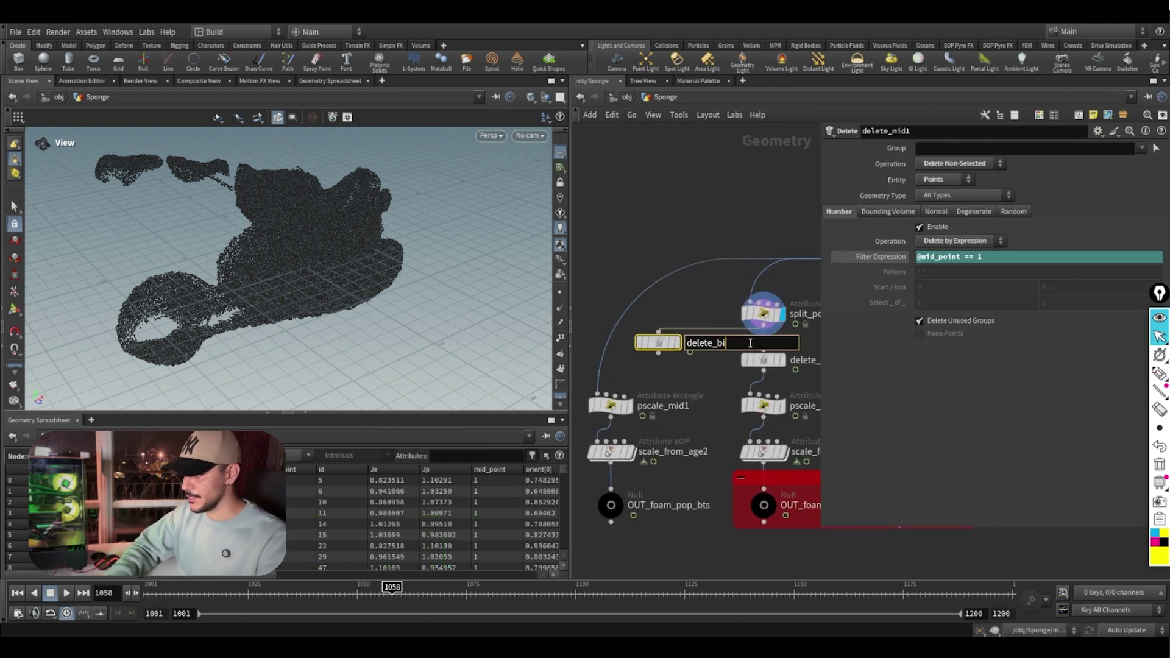
key(Return)
drag(917, 257, 923, 265)
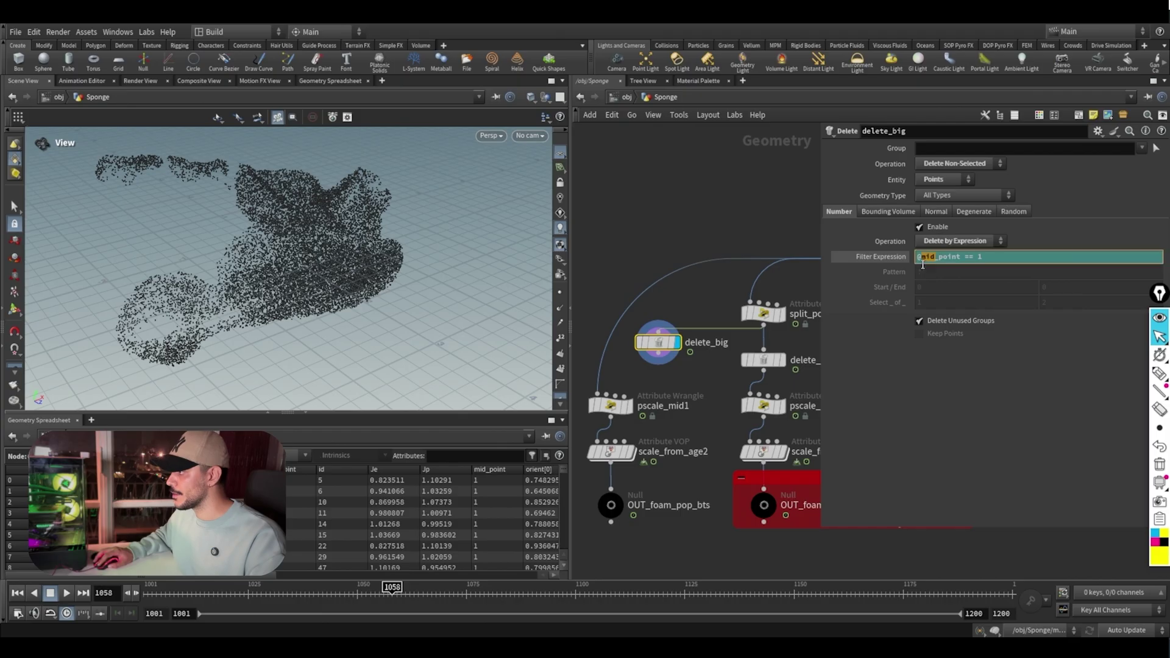
text(big)
text(g)
click(849, 428)
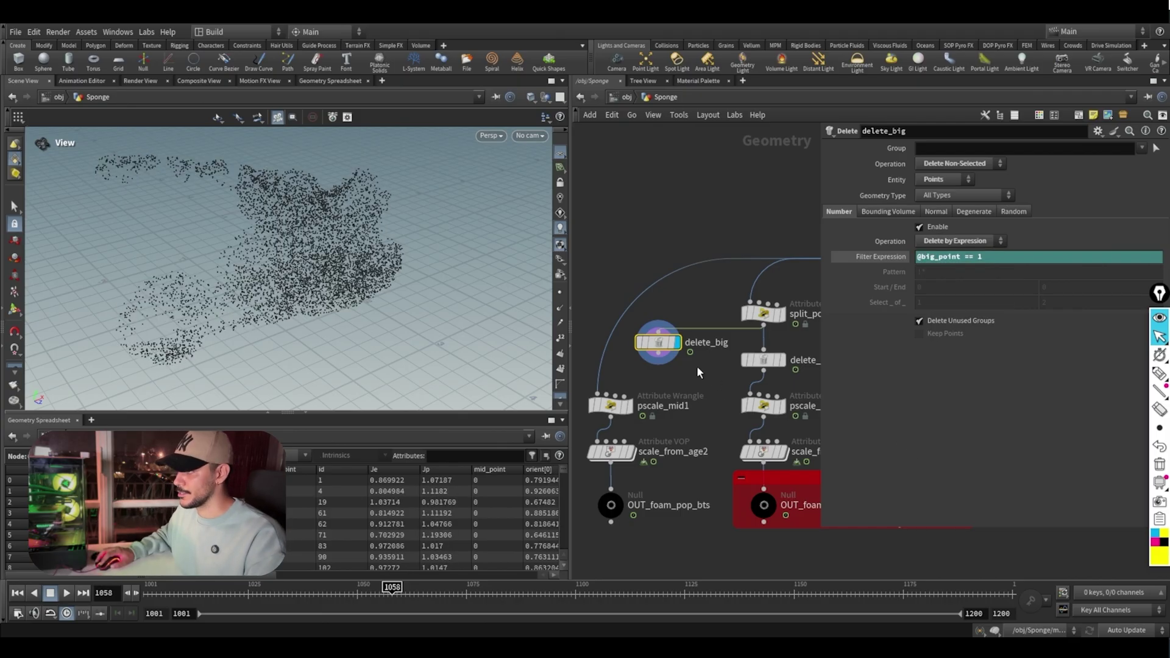
click(783, 361)
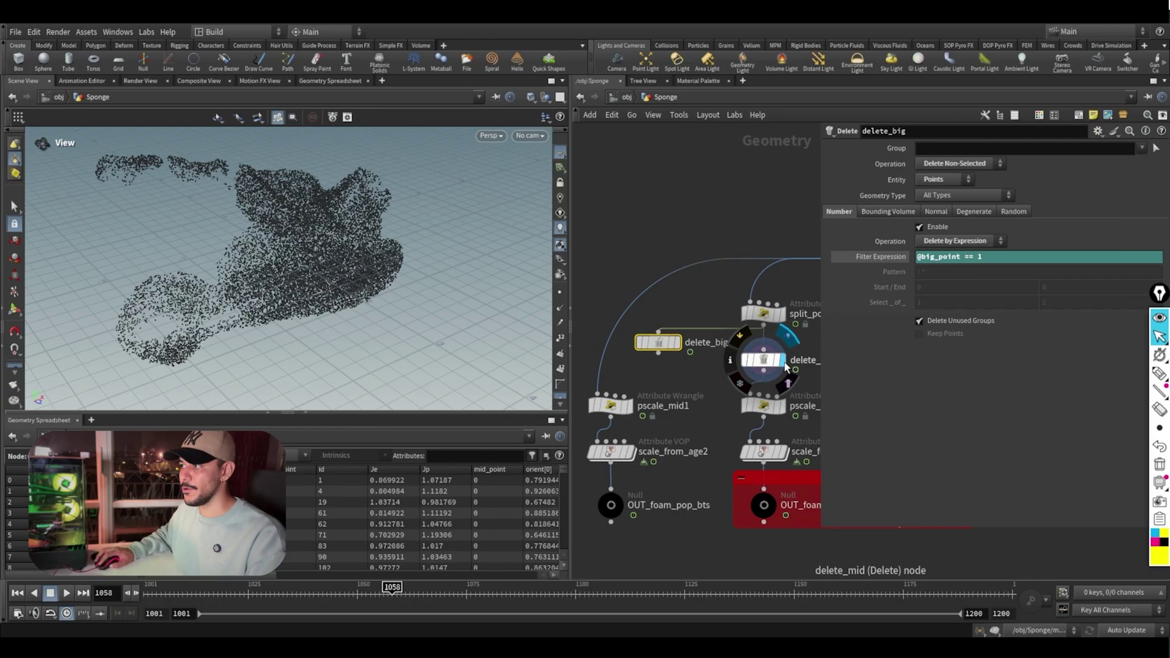
Step: Display delete_big's points and circle the 0.2 threshold in the mid_point condition of split_points
click(676, 342)
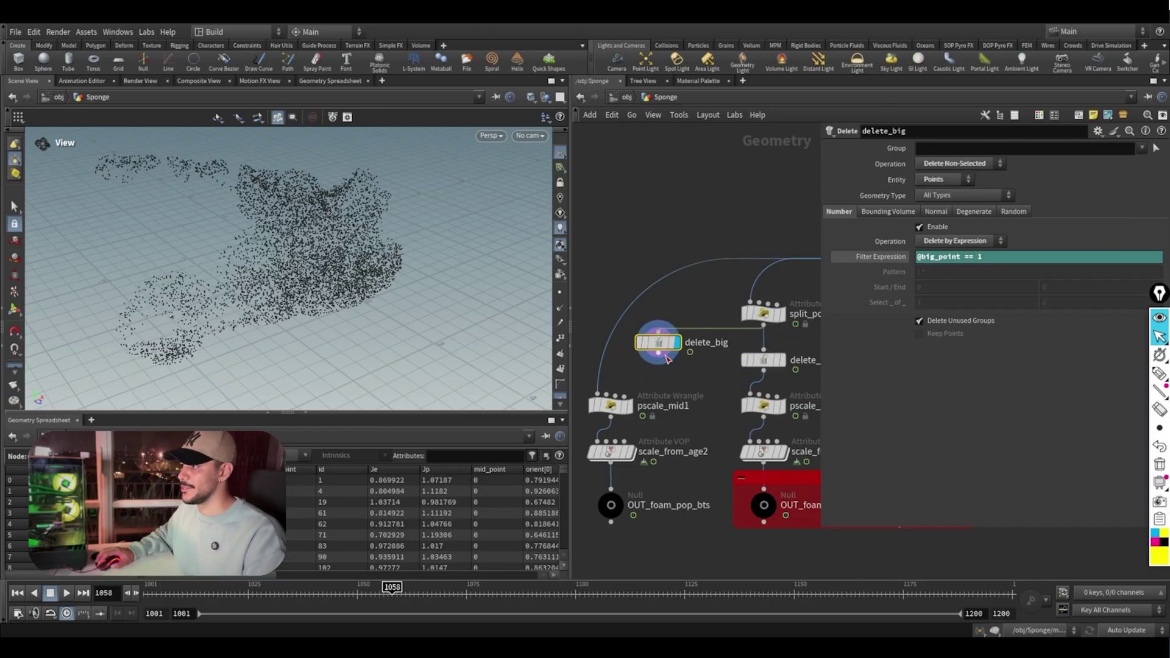
click(763, 314)
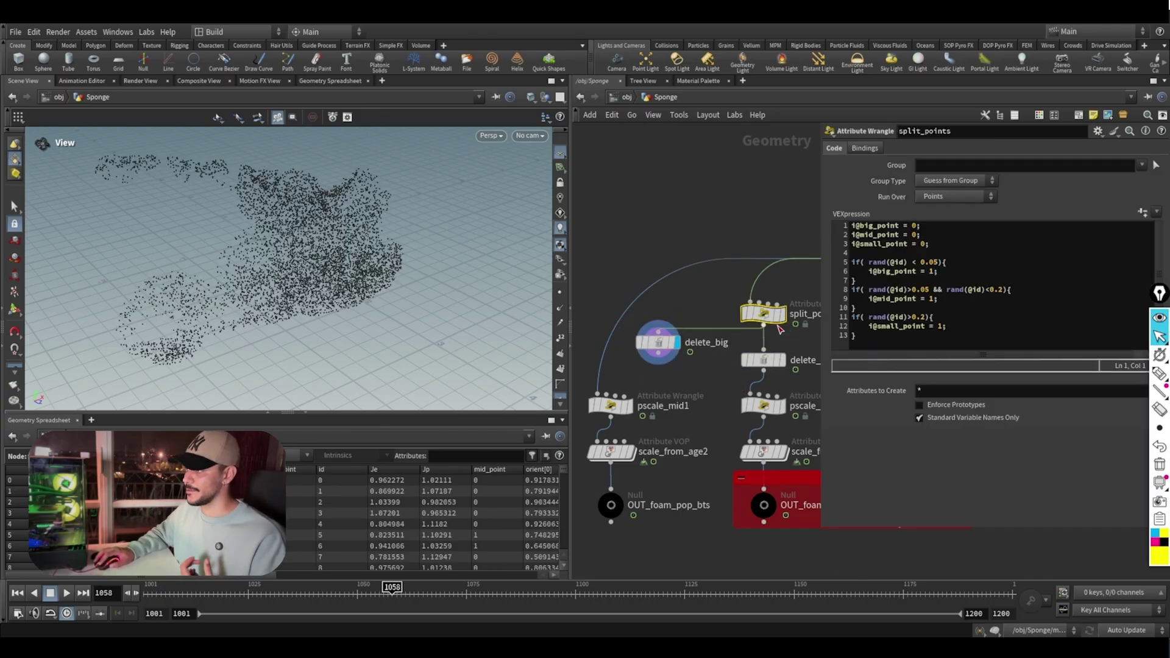
click(1160, 375)
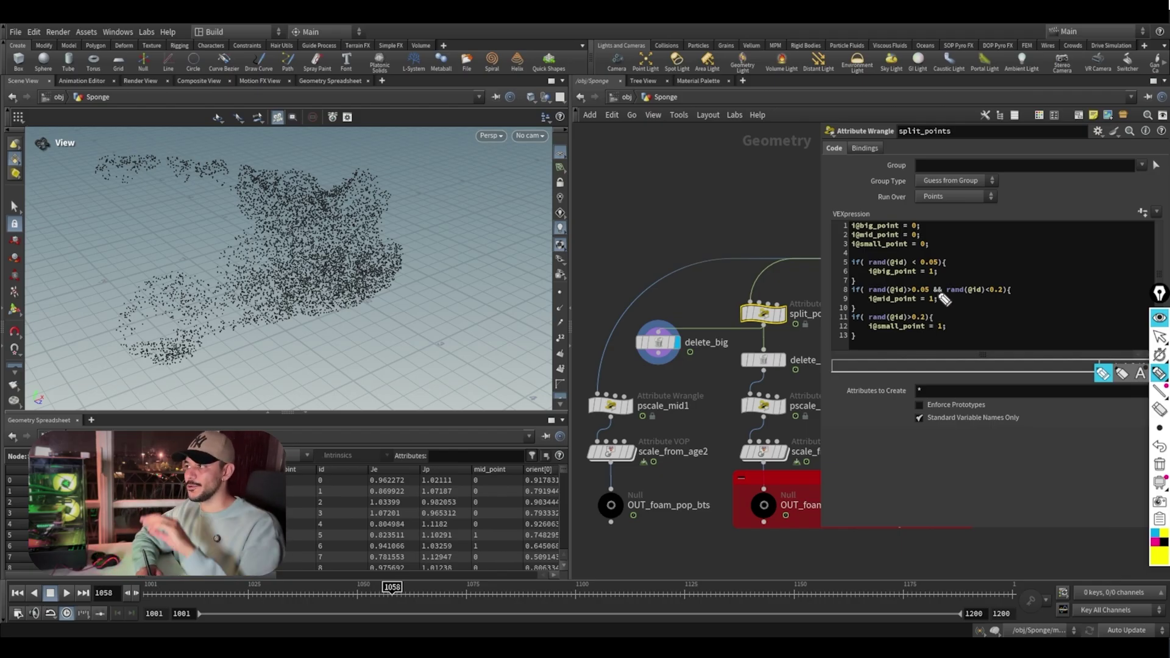
drag(1013, 304, 1012, 301)
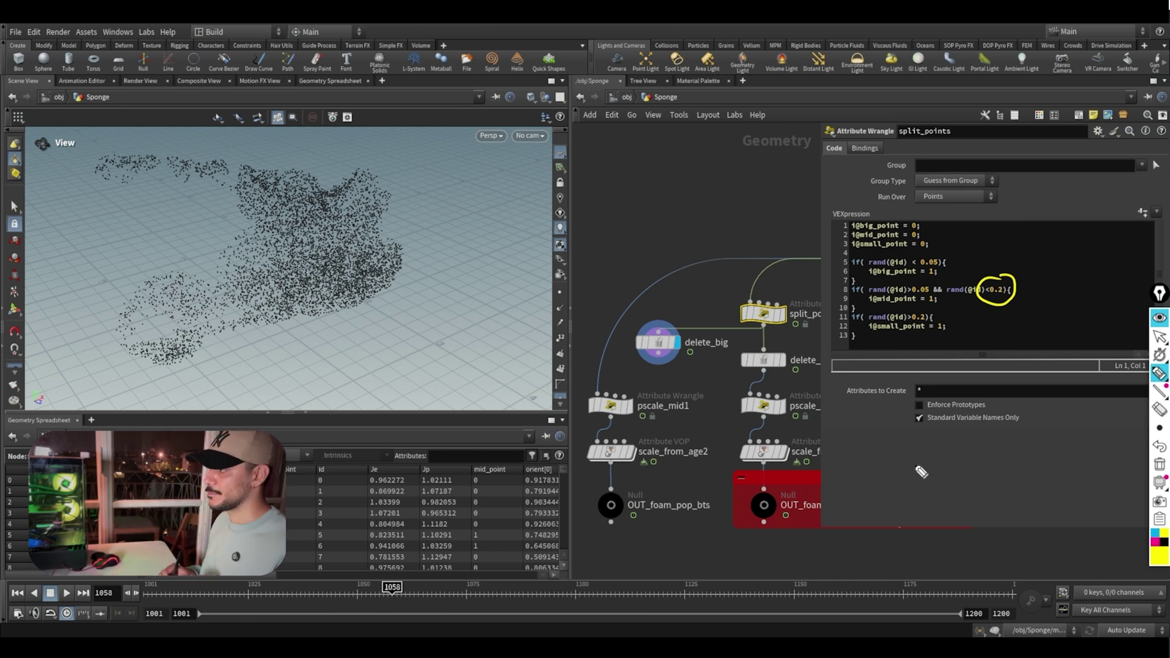
Step: Sketch a bar divided into big, mid and small sections beneath the code, and clear the annotations
mouse_move(870, 431)
mouse_down()
mouse_move(1054, 420)
mouse_move(1014, 450)
mouse_move(877, 455)
mouse_move(872, 434)
mouse_move(878, 488)
mouse_move(889, 479)
mouse_move(893, 497)
mouse_move(912, 462)
mouse_move(909, 485)
mouse_move(933, 454)
mouse_move(989, 459)
mouse_up()
mouse_move(982, 452)
mouse_down()
mouse_move(997, 451)
mouse_move(979, 485)
mouse_move(1028, 466)
mouse_up()
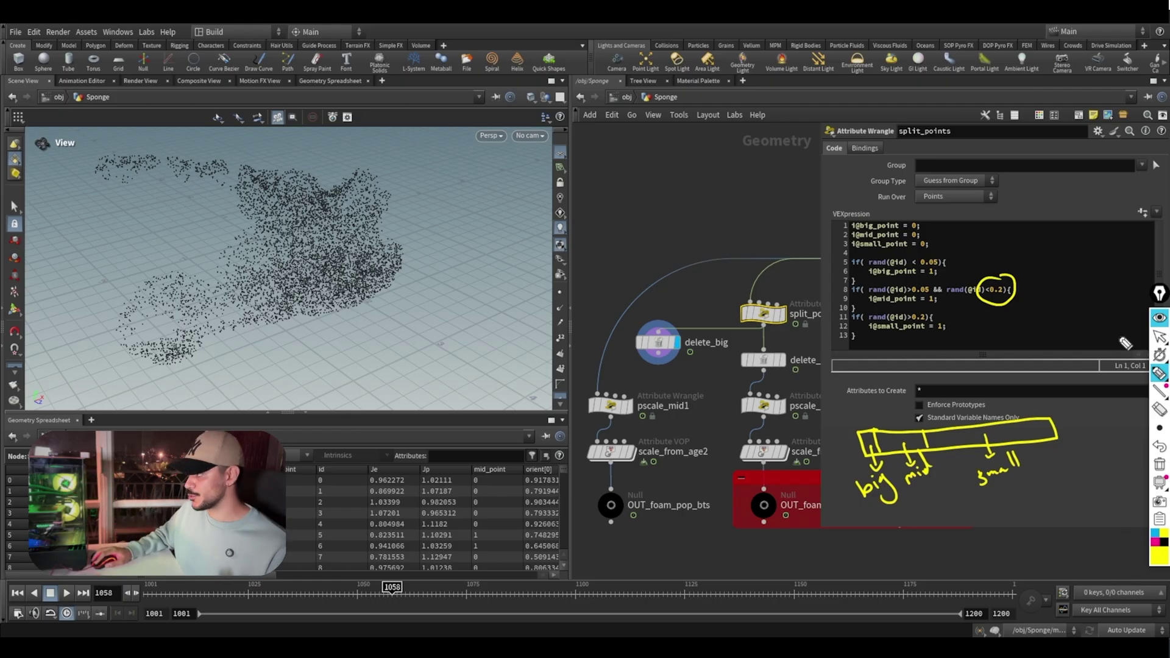
click(1159, 336)
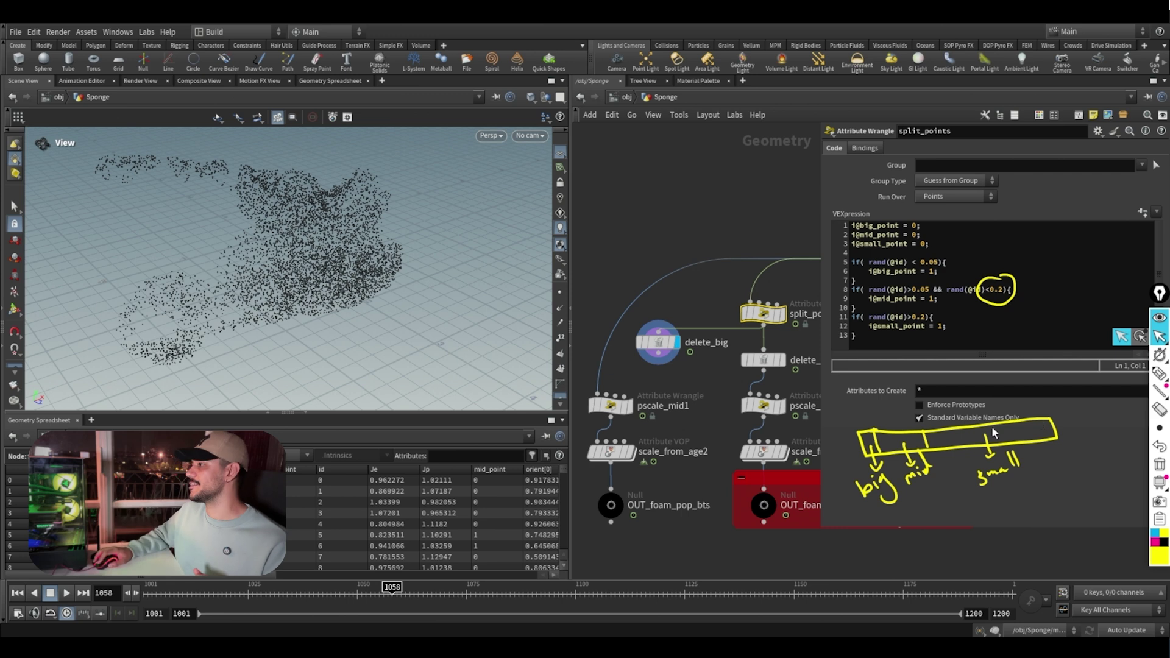
click(1158, 466)
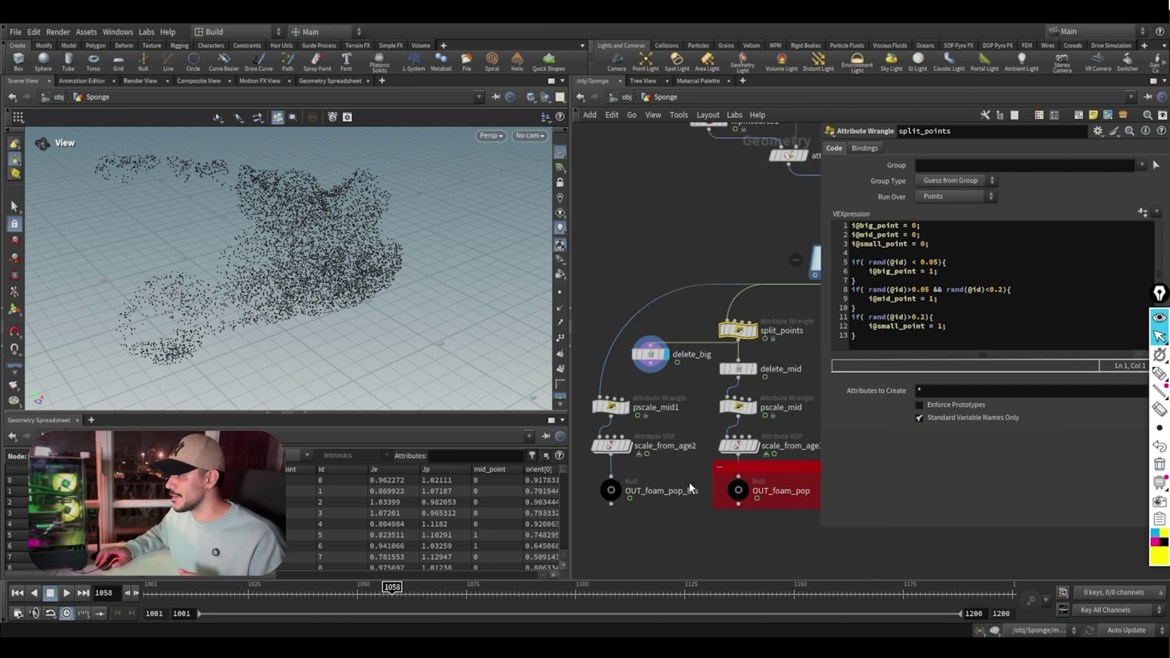
Step: Delete the delete_big node, and display split_points and delete_mid in turn
click(643, 334)
click(747, 314)
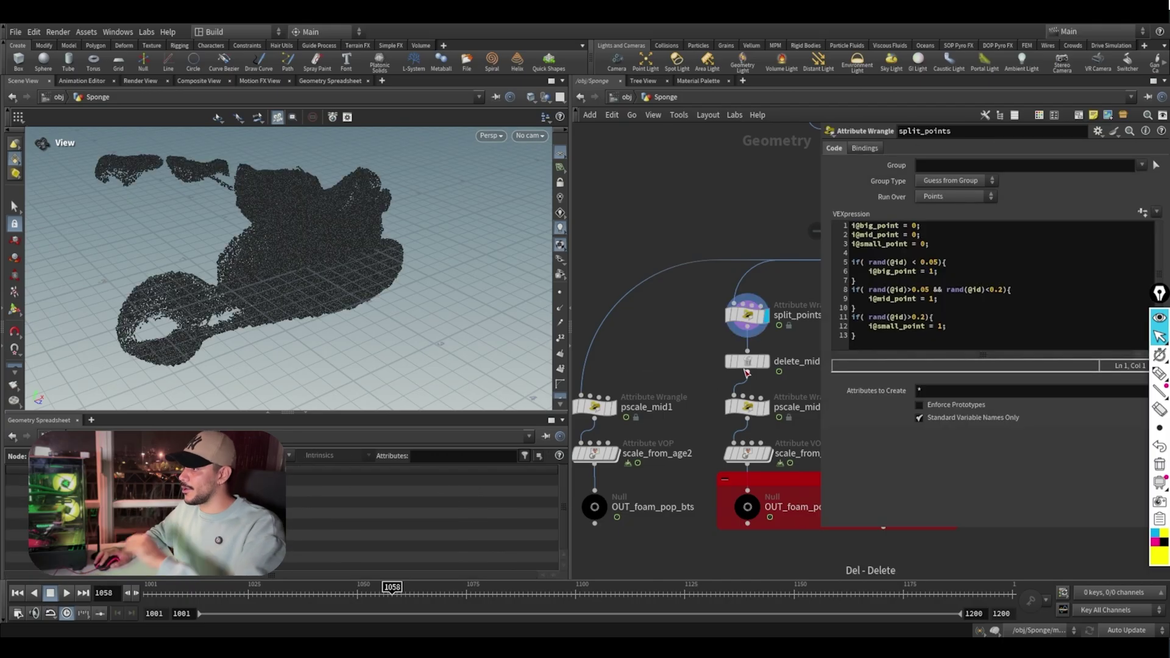
click(747, 360)
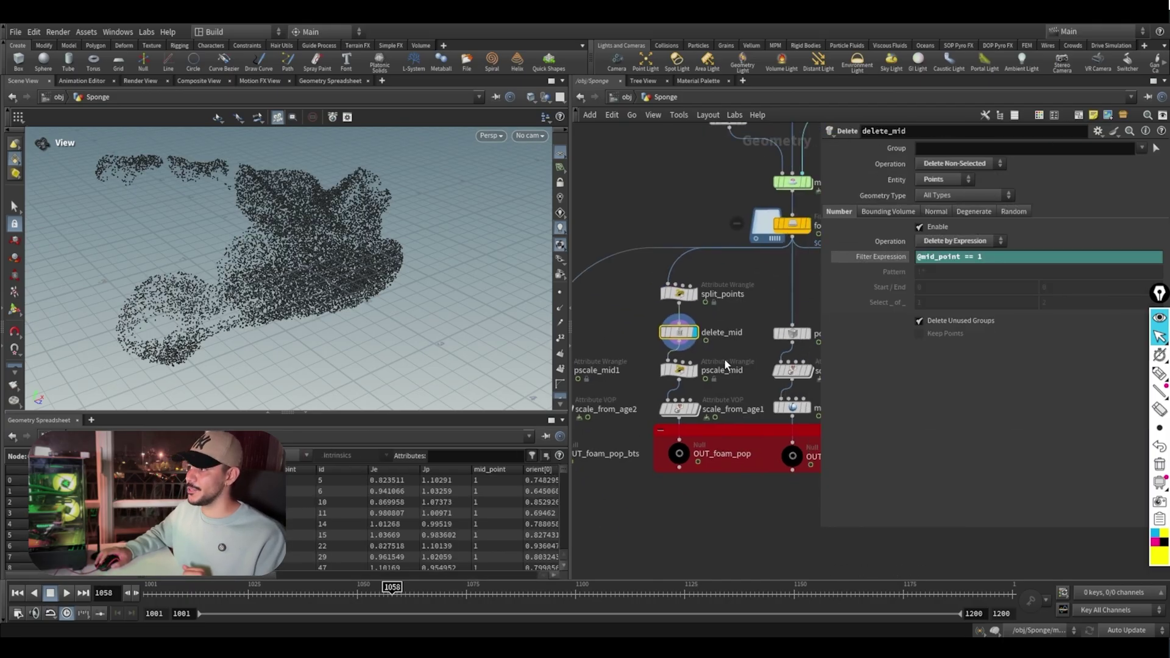
Step: Examine the big_point and mid_point assignments in the split_points code, and check delete_mid's filter expression
scroll(724, 359, up, 2)
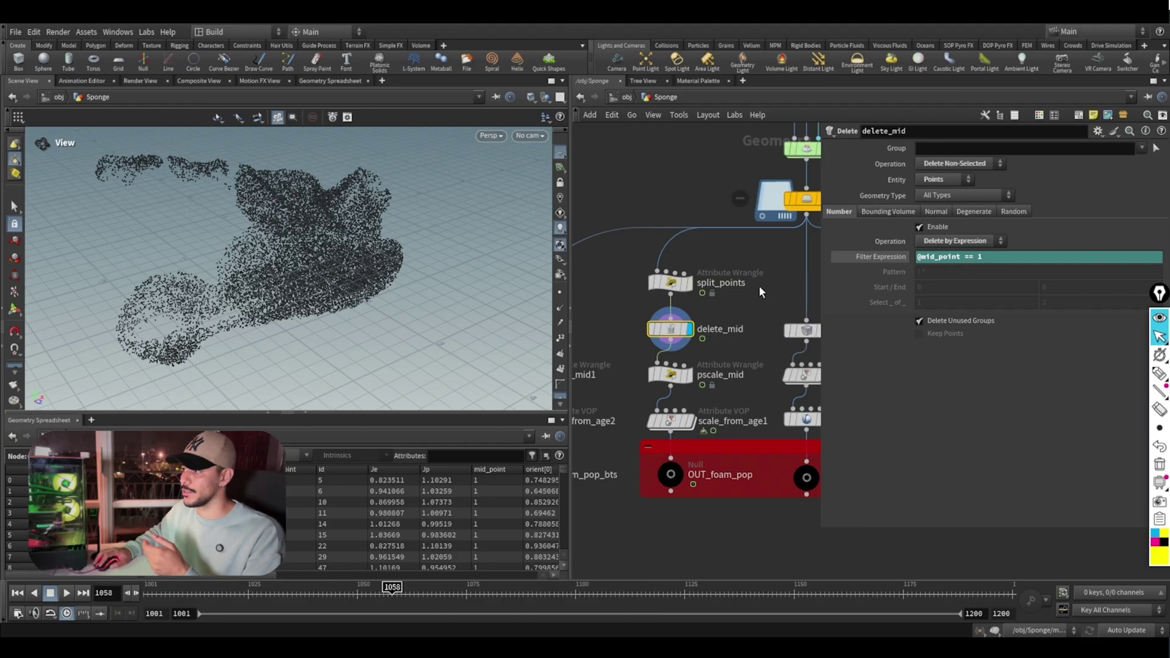
click(671, 282)
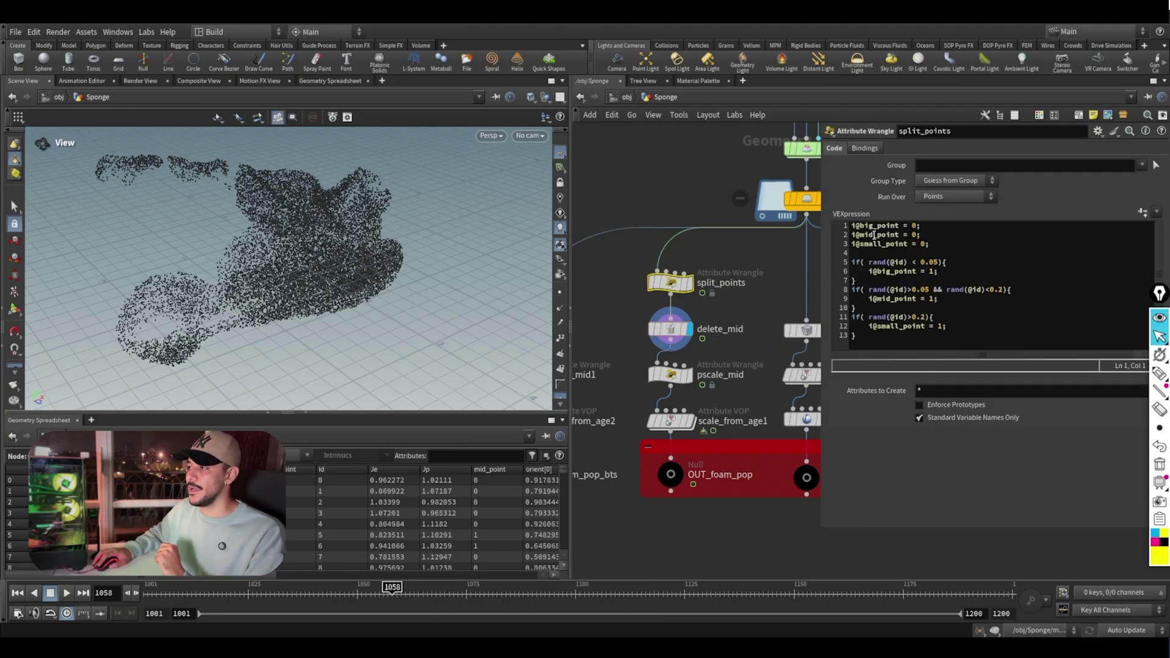
drag(944, 271, 867, 270)
click(906, 281)
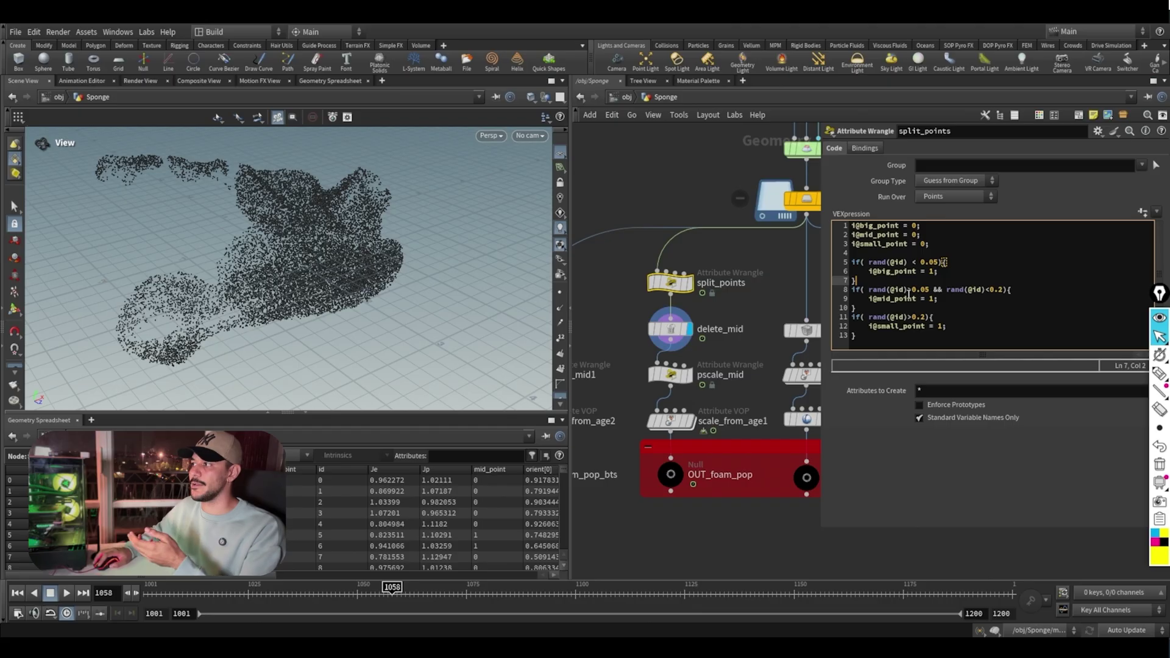
drag(941, 271, 869, 271)
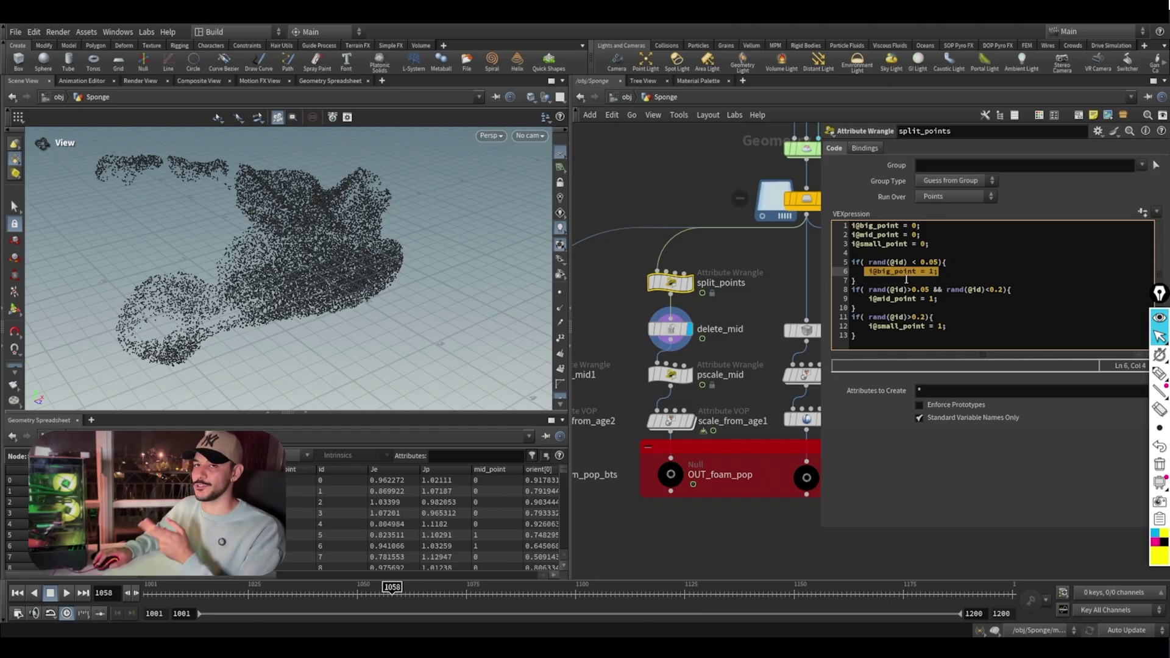
click(917, 280)
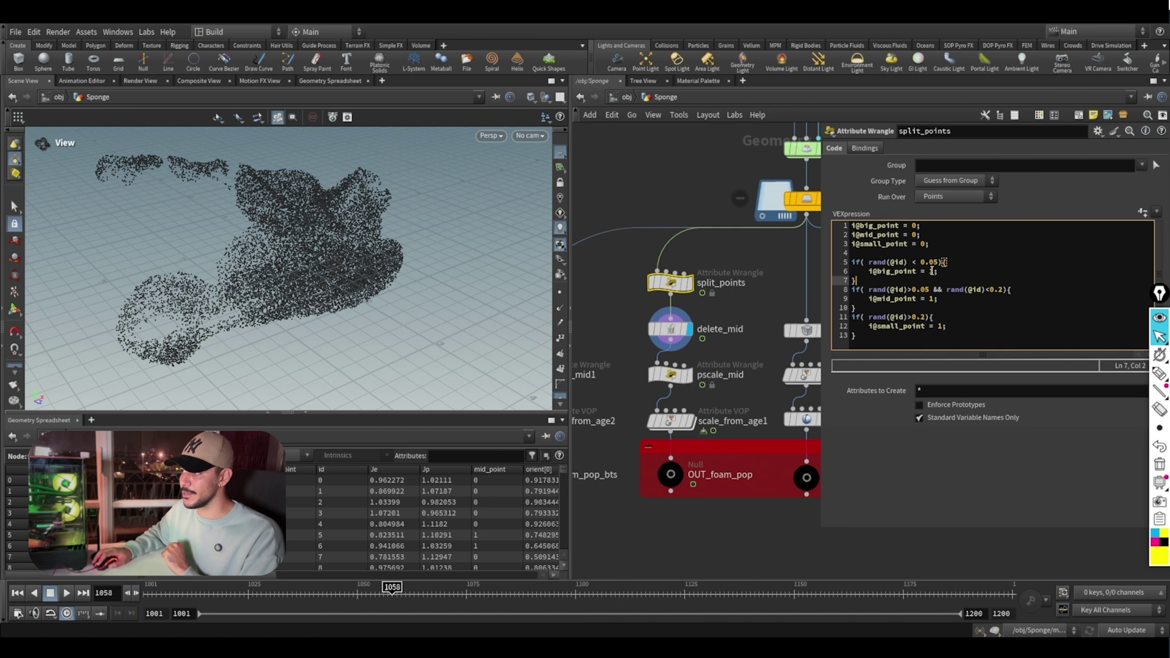
click(937, 306)
drag(938, 299, 871, 300)
click(670, 329)
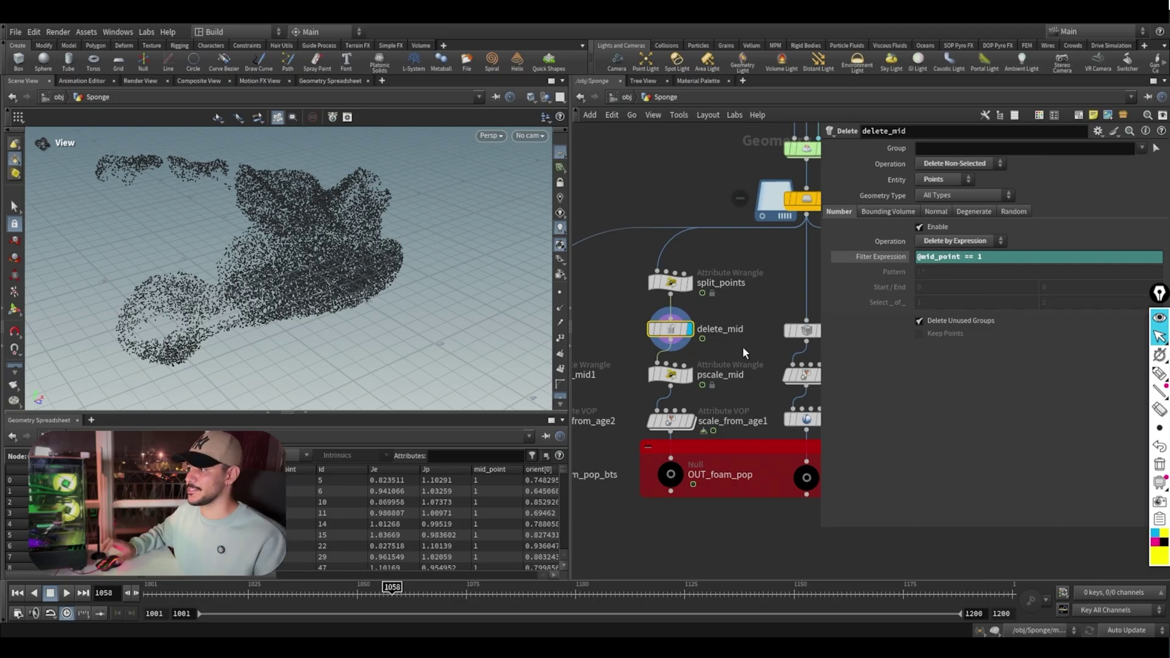
Step: Display the results of pscale_mid and scale_from_age1, and select scale_from_age in the OUT_foam branch for comparison
click(656, 371)
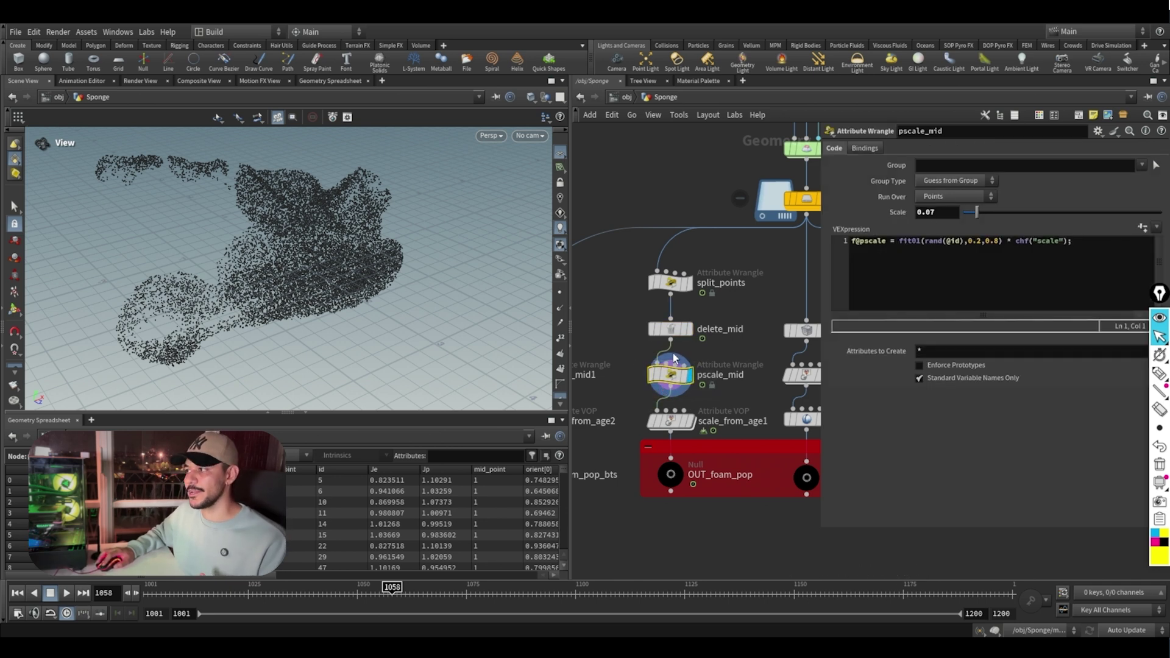
click(693, 421)
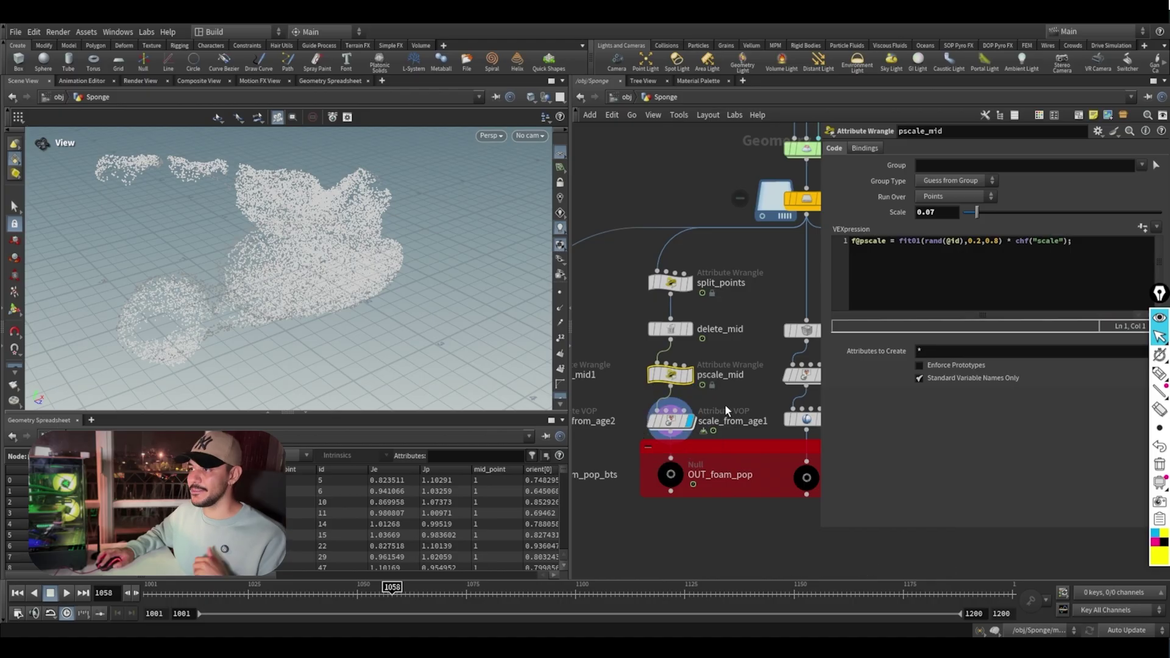
drag(705, 418, 670, 433)
scroll(654, 407, down, 2)
middle_drag(729, 405, 643, 441)
scroll(654, 407, up, 2)
click(755, 383)
mouse_move(760, 386)
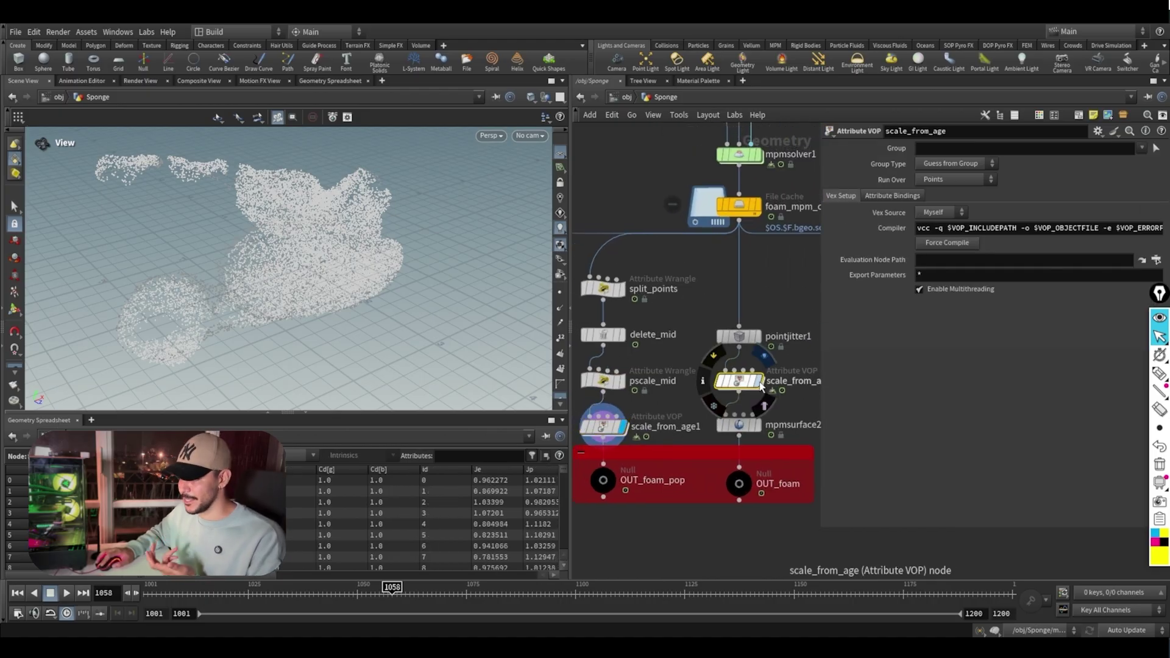
Step: Look inside the scale_from_age1 VOP network and inspect the fit1 node's range values
double_click(617, 427)
scroll(663, 527, down, 2)
middle_drag(774, 500, 630, 535)
click(680, 407)
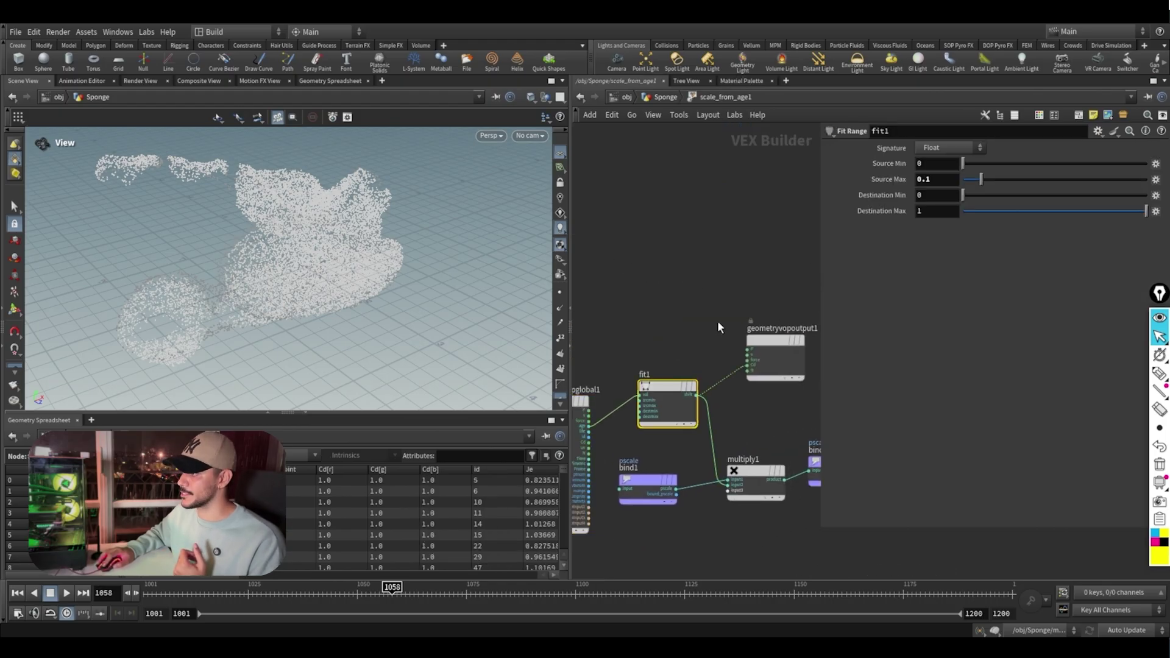
Step: Return to the Sponge network and examine the OUT_foam output and the OUT_foam_pop_bts branch
click(666, 97)
click(728, 490)
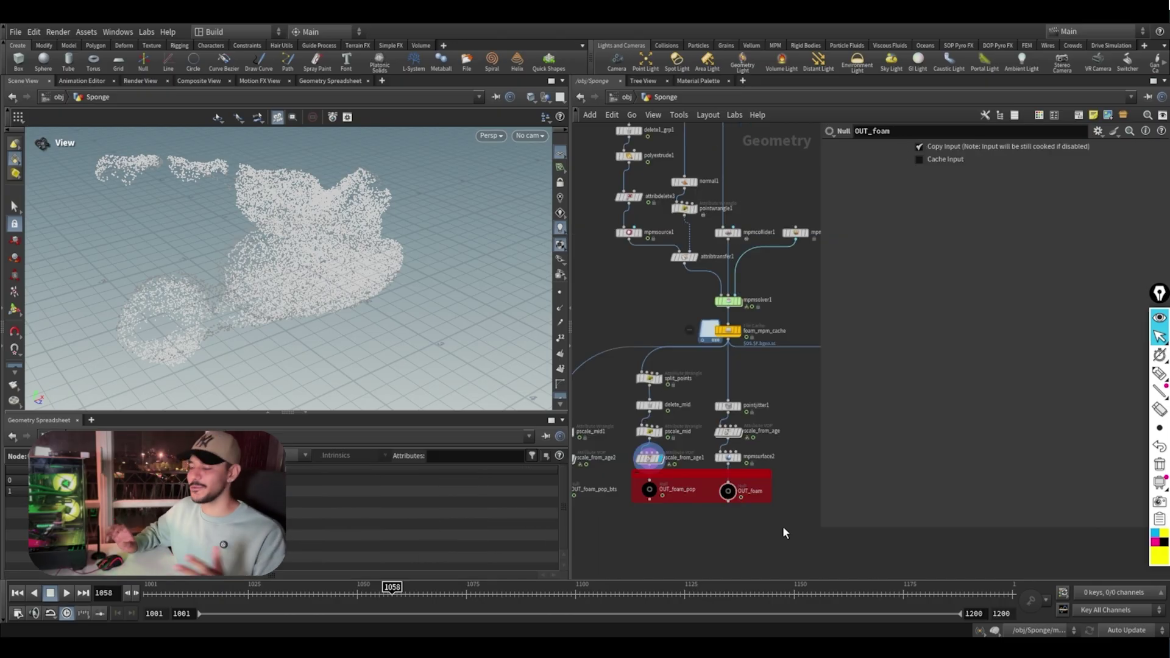
middle_drag(704, 540, 726, 507)
scroll(726, 507, down, 2)
scroll(650, 498, up, 1)
drag(638, 491, 593, 391)
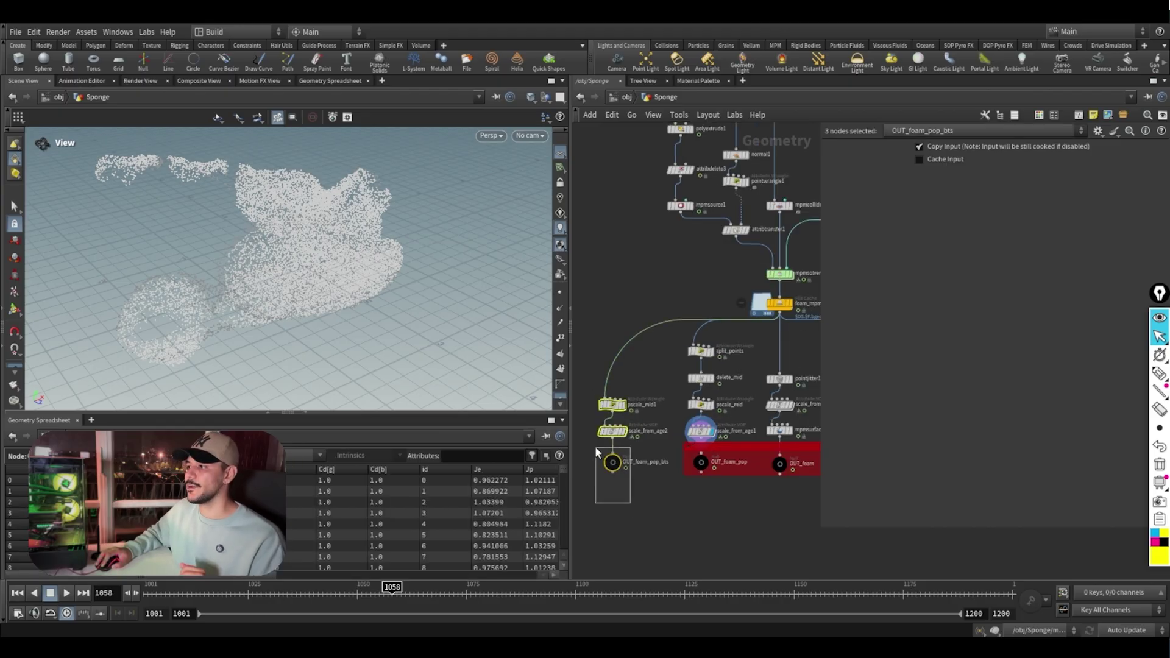
drag(594, 446, 596, 447)
scroll(640, 467, up, 2)
scroll(664, 490, down, 1)
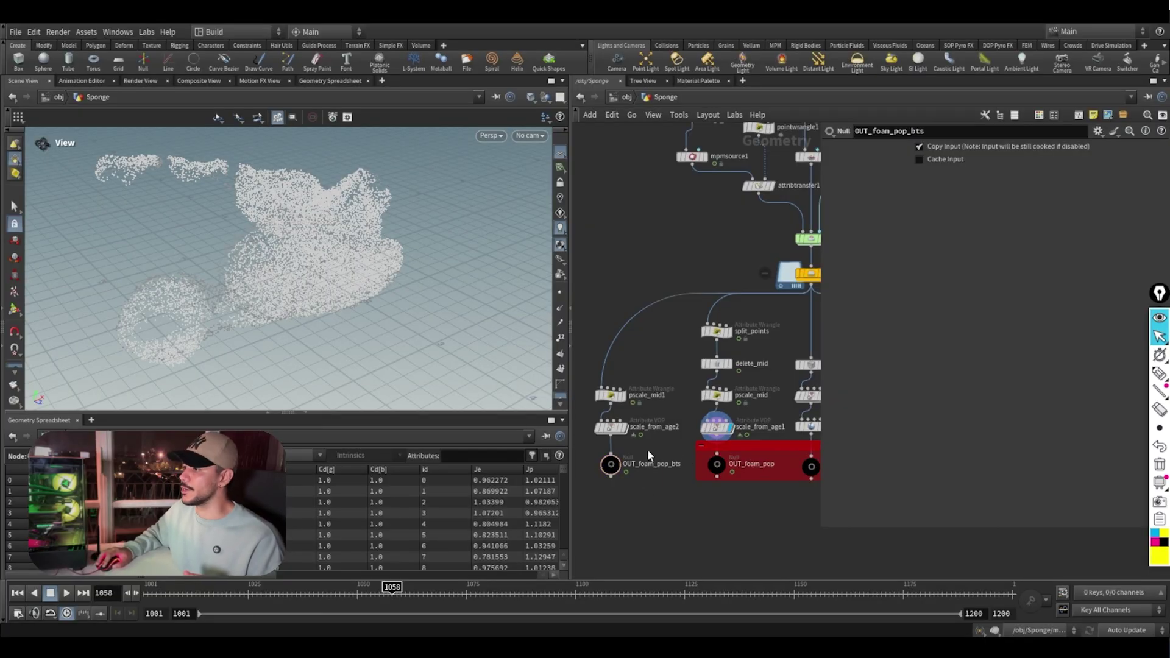
Step: Switch from the Sponge network to the Solaris stage and inspect the imp_foam SOP Import
click(617, 99)
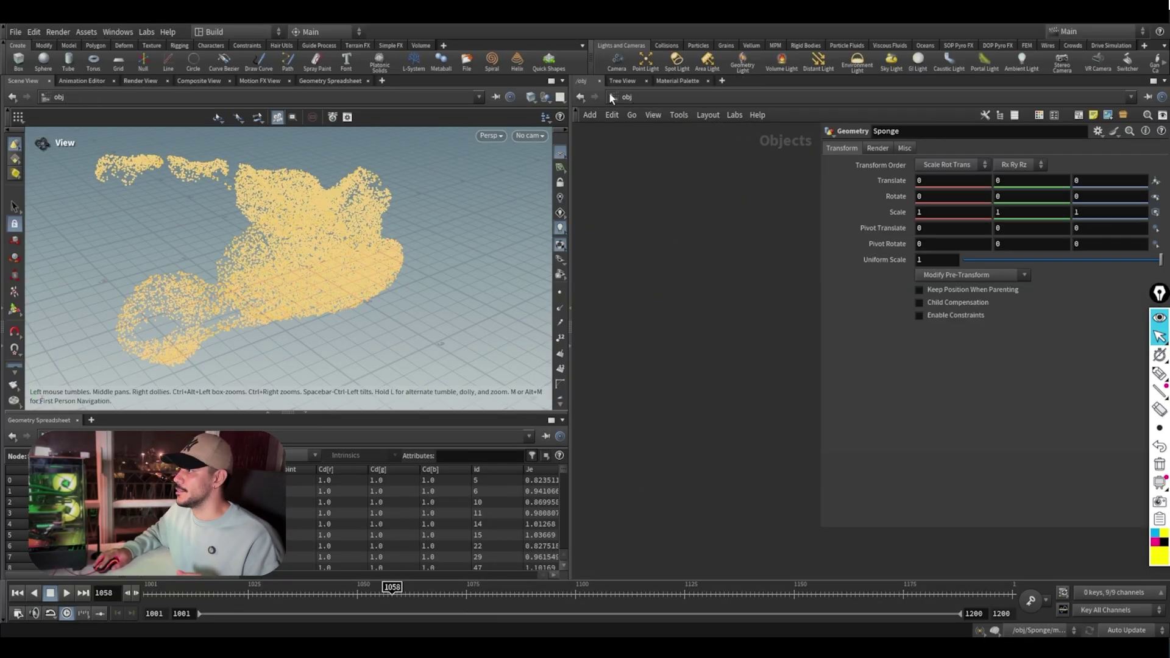
click(609, 95)
click(634, 185)
scroll(768, 372, down, 3)
scroll(708, 343, up, 2)
middle_drag(745, 219, 706, 266)
drag(812, 313, 868, 400)
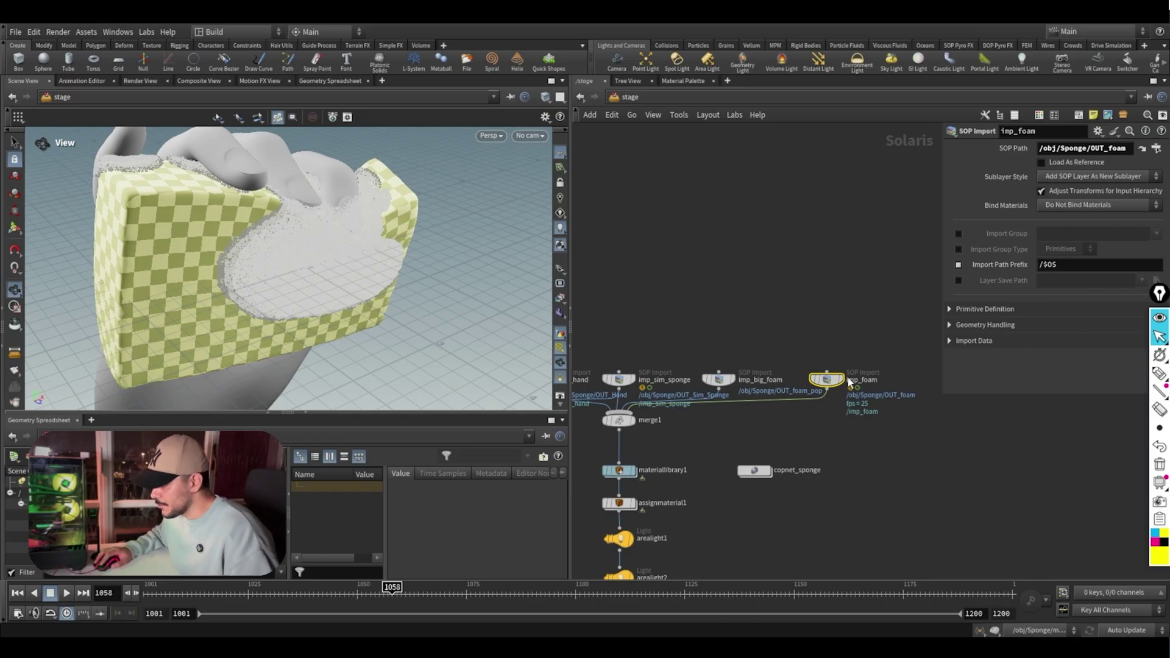
Step: Inspect the imp_big_foam import, and display imp_sim_sponge and imp_hand one after the other
scroll(744, 418, up, 2)
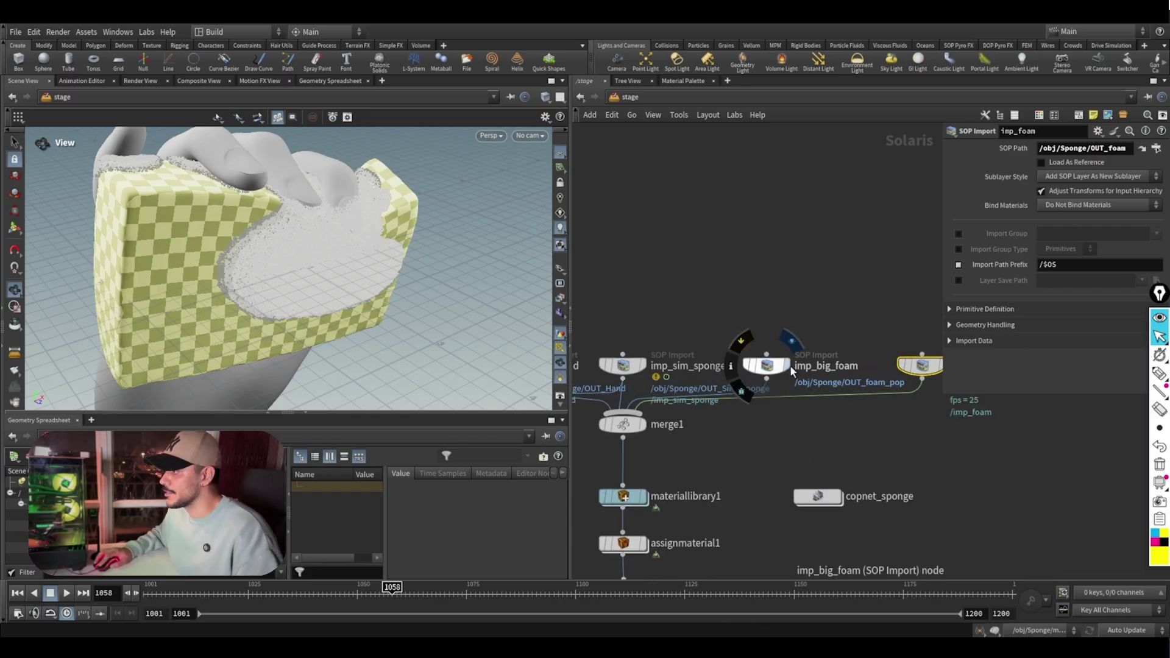
click(790, 364)
drag(802, 406, 748, 334)
drag(354, 269, 339, 258)
middle_drag(744, 442, 885, 387)
click(758, 344)
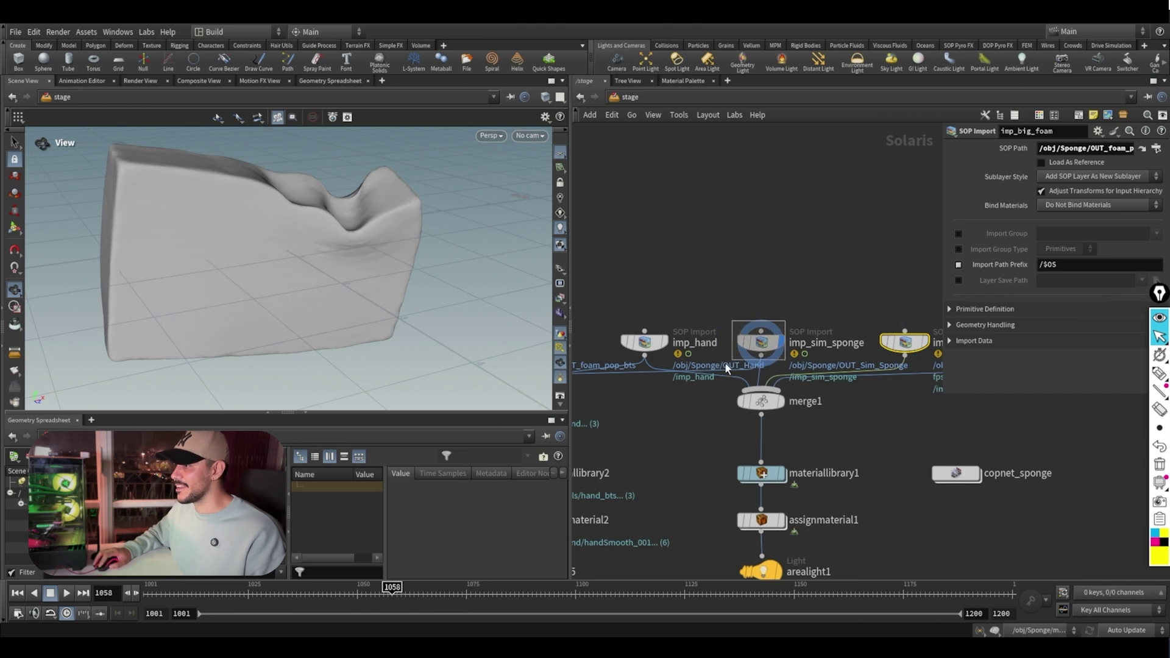
click(645, 342)
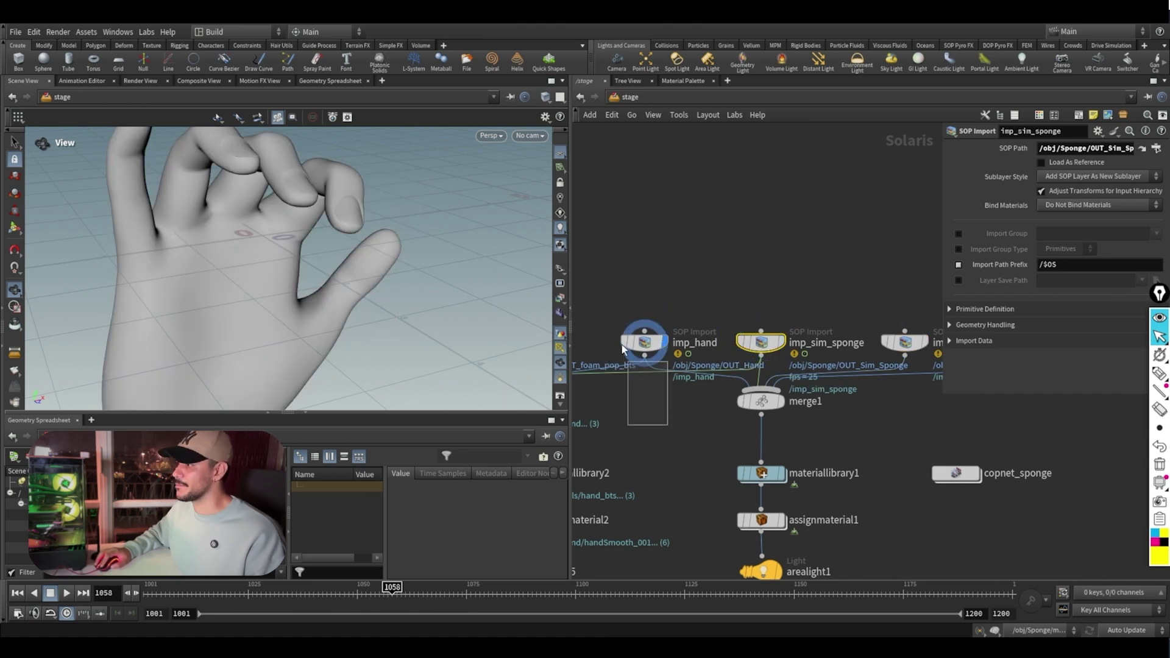
Step: Open materiallibrary1 and look through the texture nodes inside the real_Hand material
double_click(762, 473)
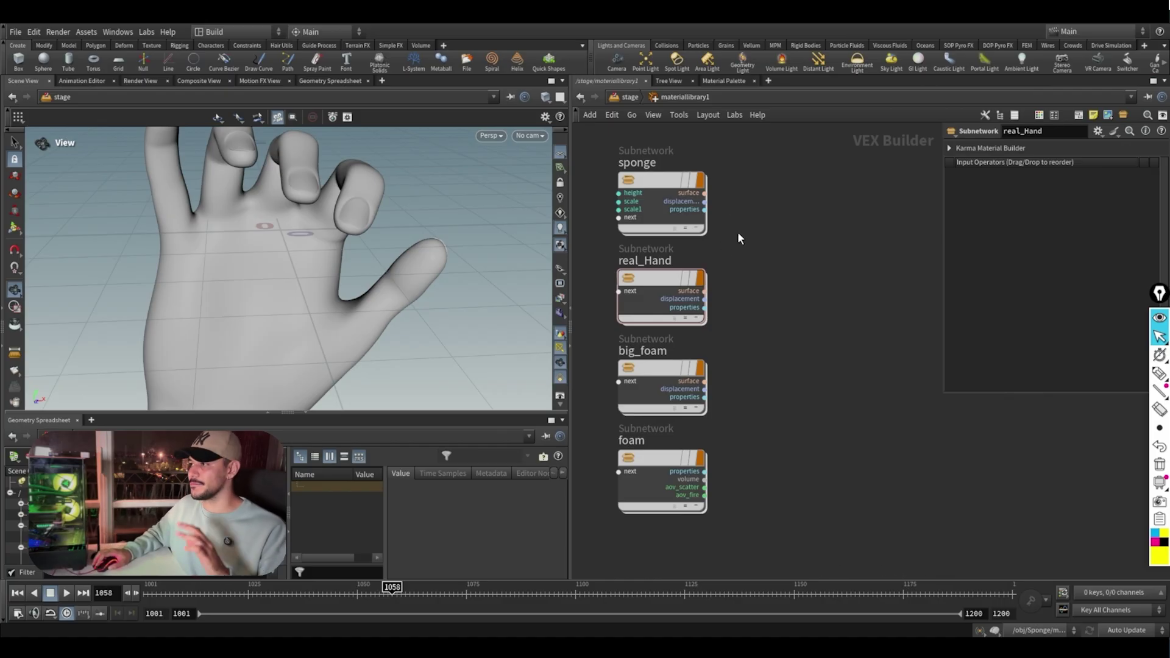
middle_drag(749, 225, 766, 213)
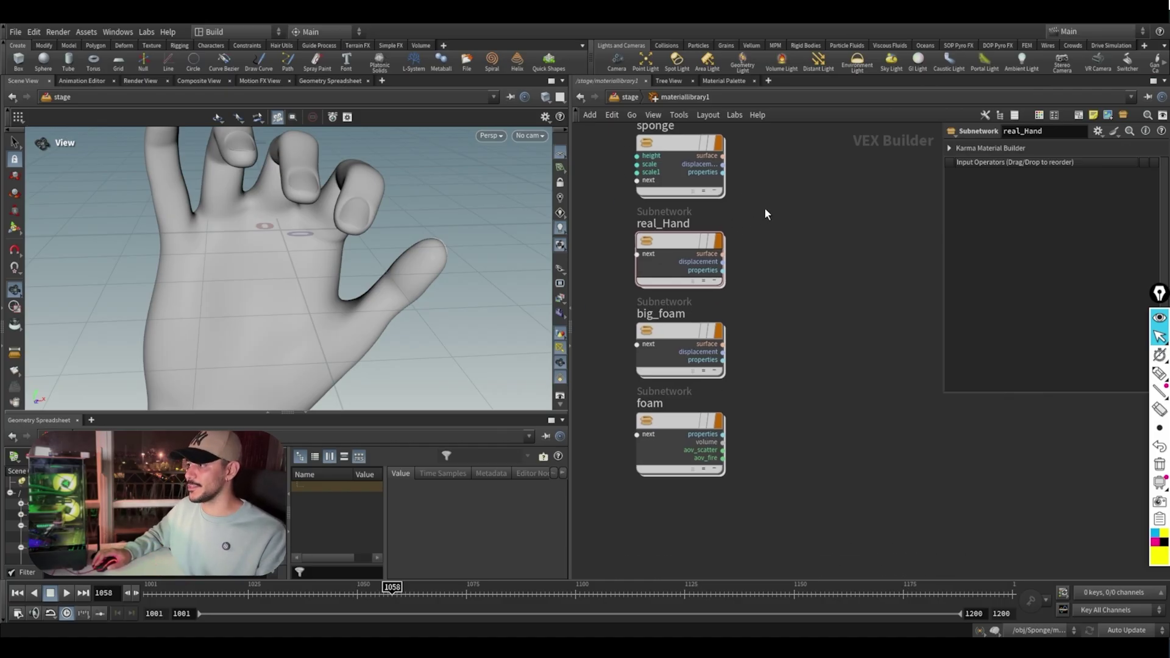
double_click(676, 244)
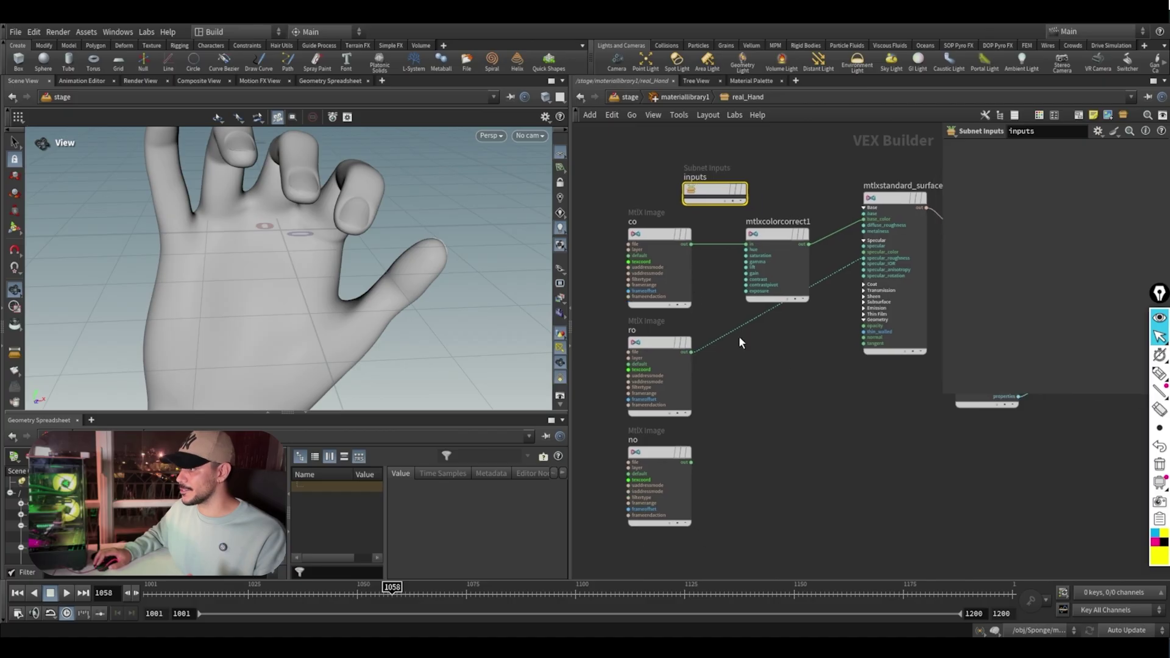
click(658, 463)
click(666, 100)
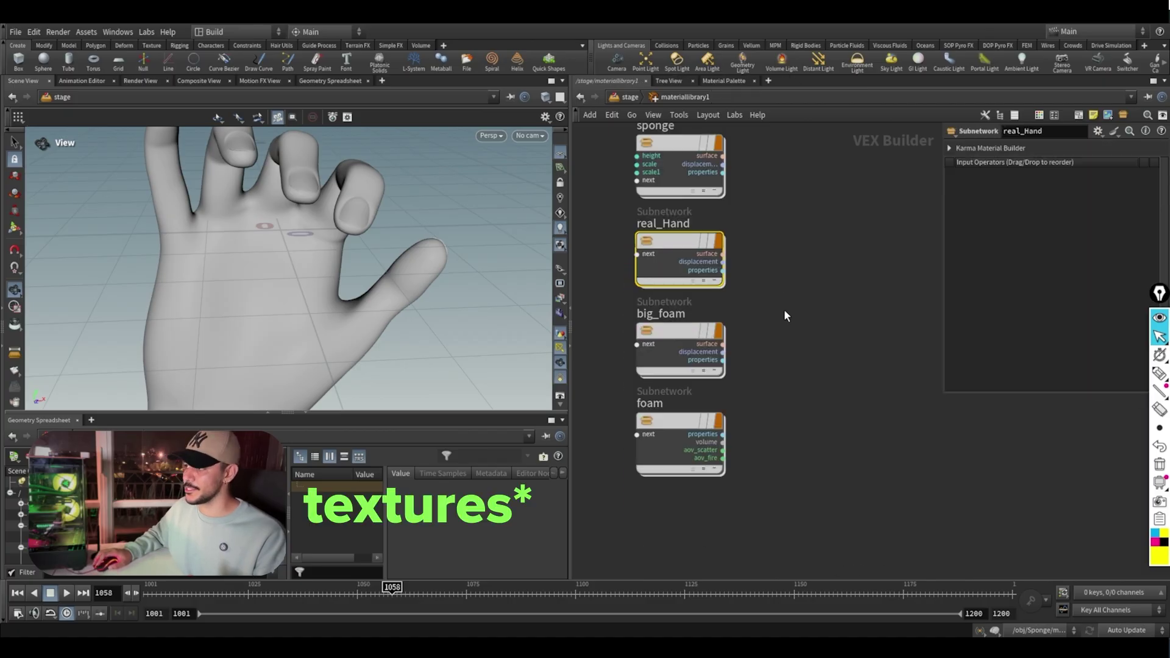
Step: Open the big_foam material and inspect the Transmission settings of its mtlxstandard_surface
double_click(695, 310)
middle_drag(743, 343, 714, 372)
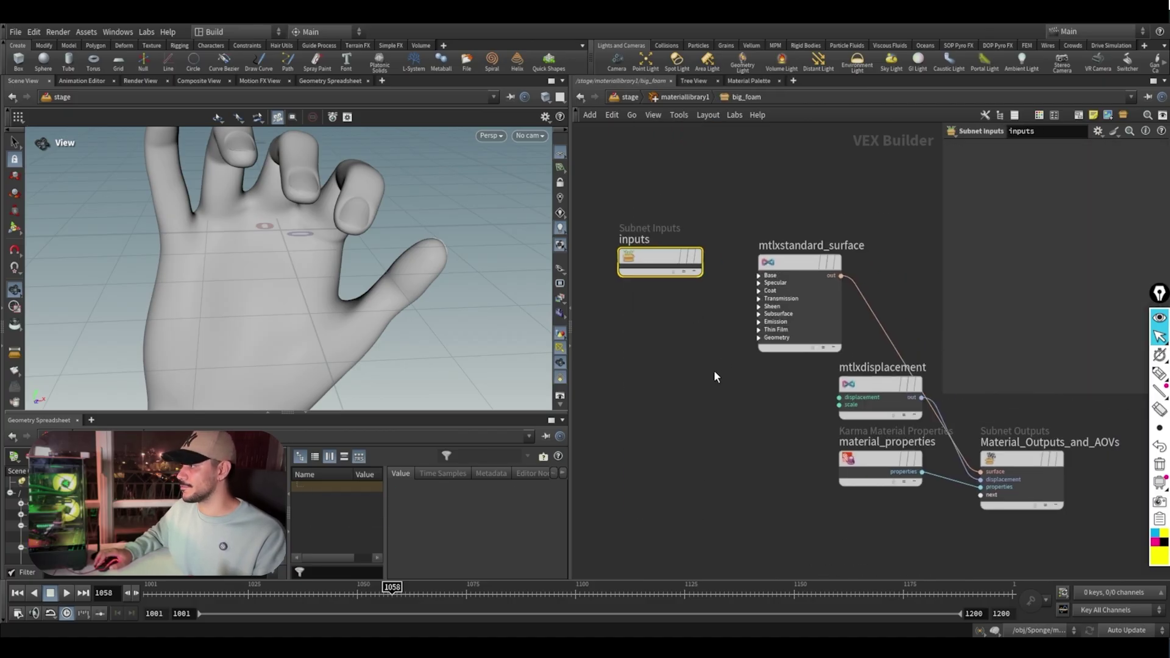
click(792, 320)
scroll(1008, 247, down, 2)
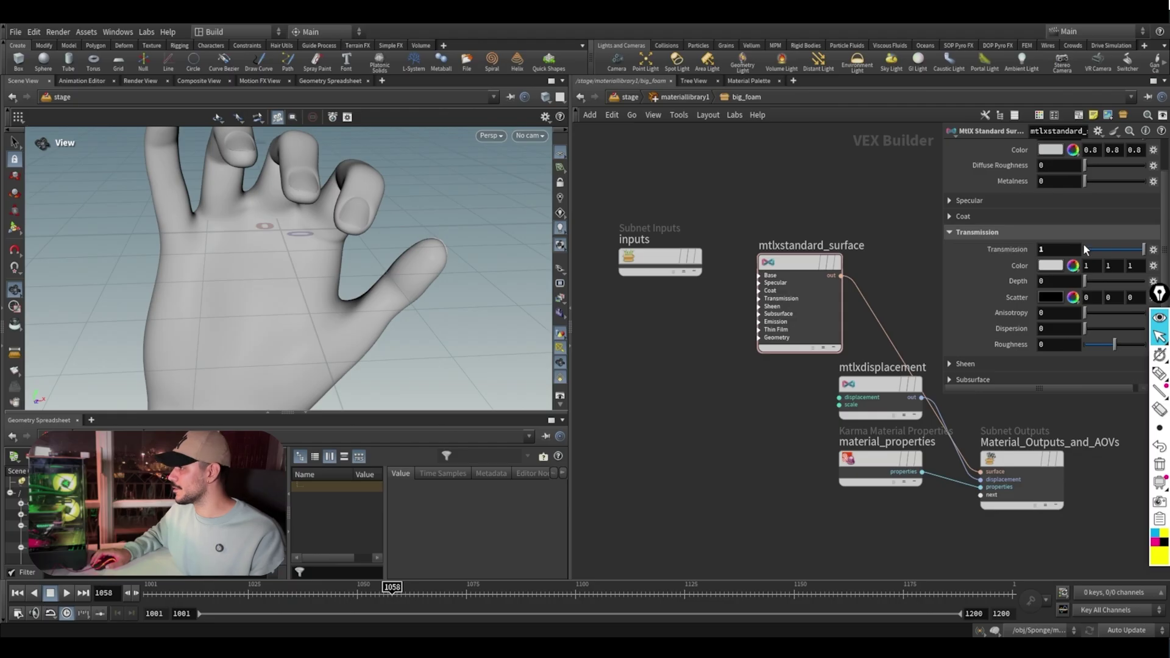
Step: Open the foam material in materiallibrary1 and inspect the density settings of kma_pyroshader1
click(677, 98)
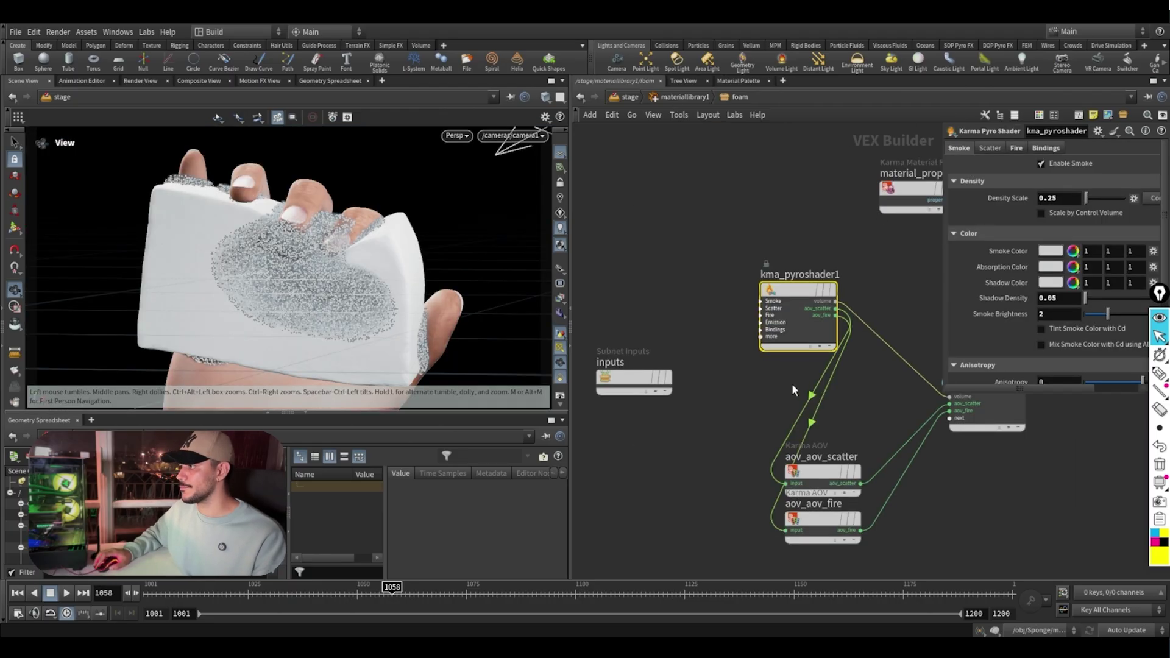
middle_drag(750, 361, 716, 386)
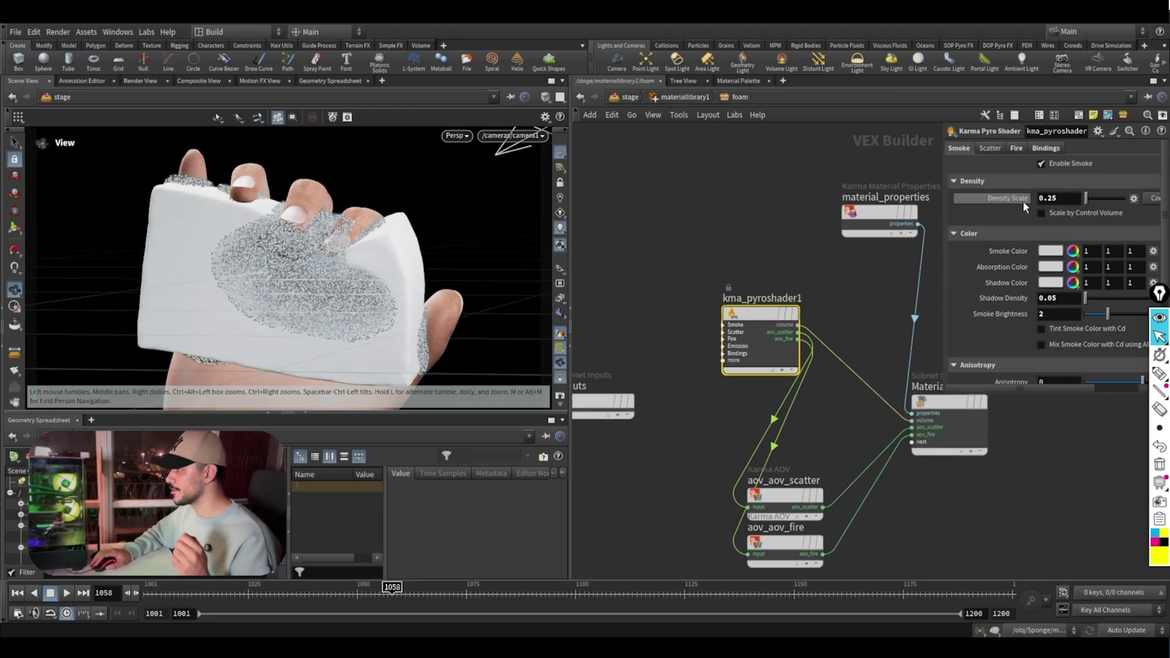
Step: Review the Fire settings of kma_pyroshader1, and return to the stage network
click(1016, 148)
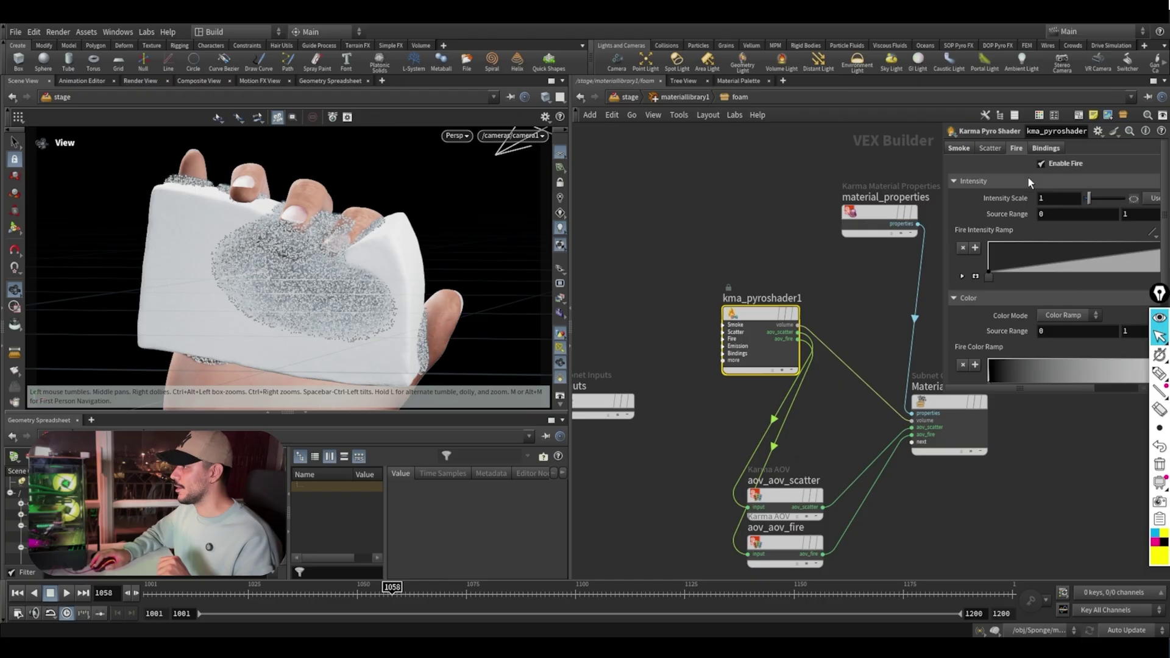
scroll(1004, 218, down, 2)
click(758, 217)
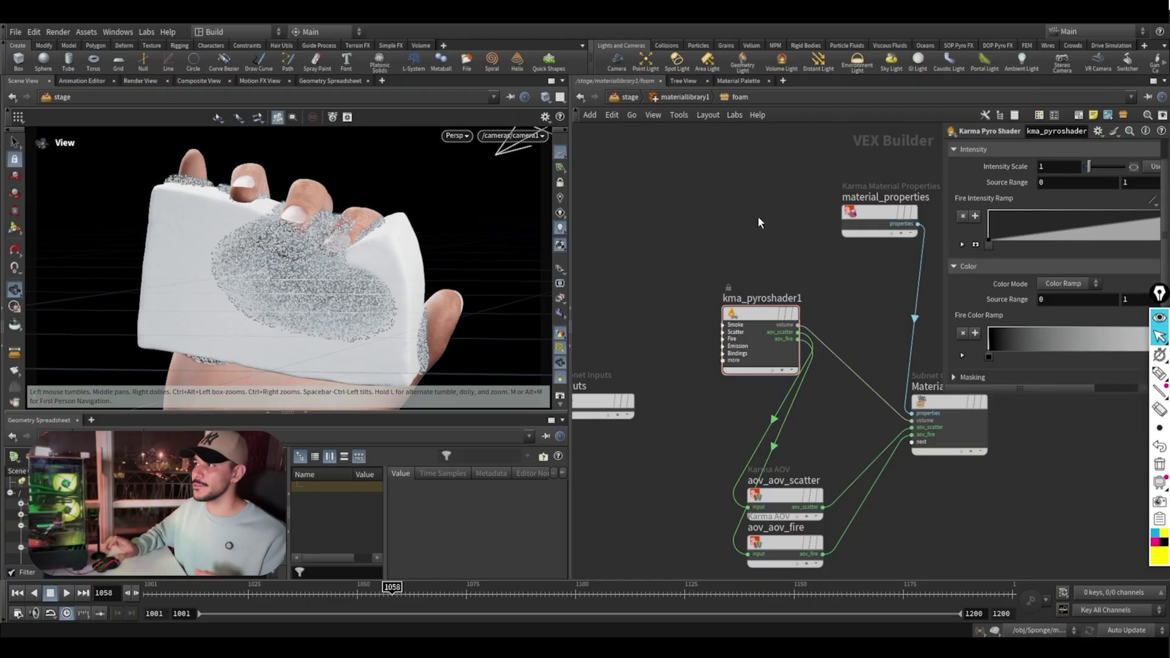
click(680, 99)
click(631, 98)
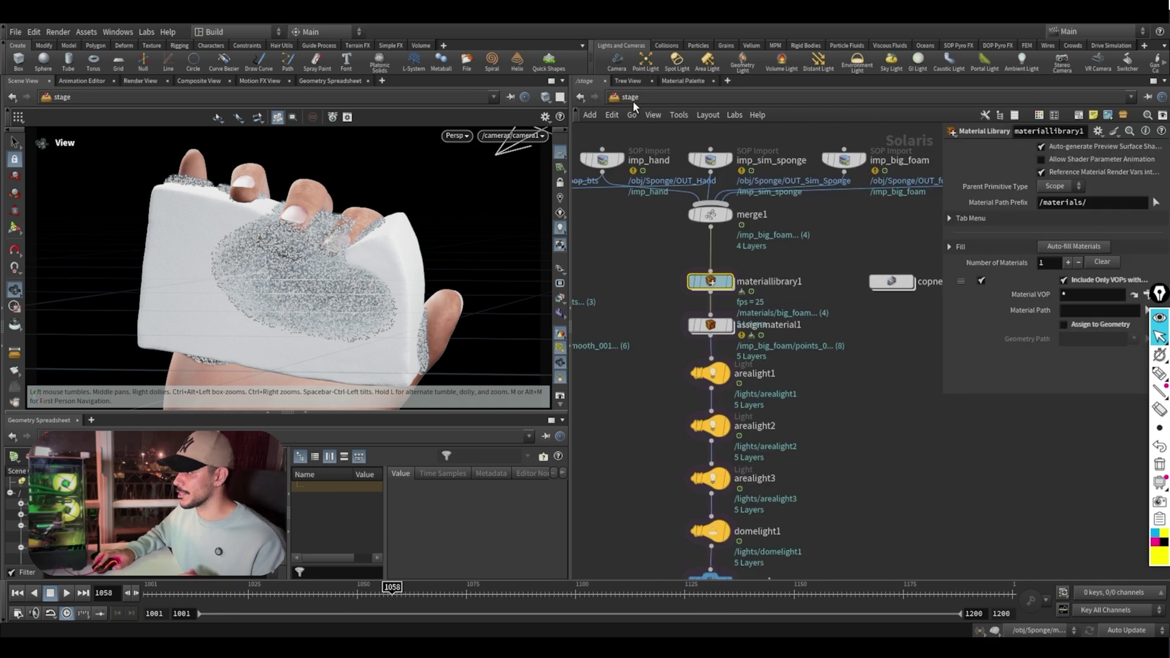
Step: Select the three area lights and domelight1, and inspect the dome light's base properties with its full texture path readable
scroll(675, 484, up, 2)
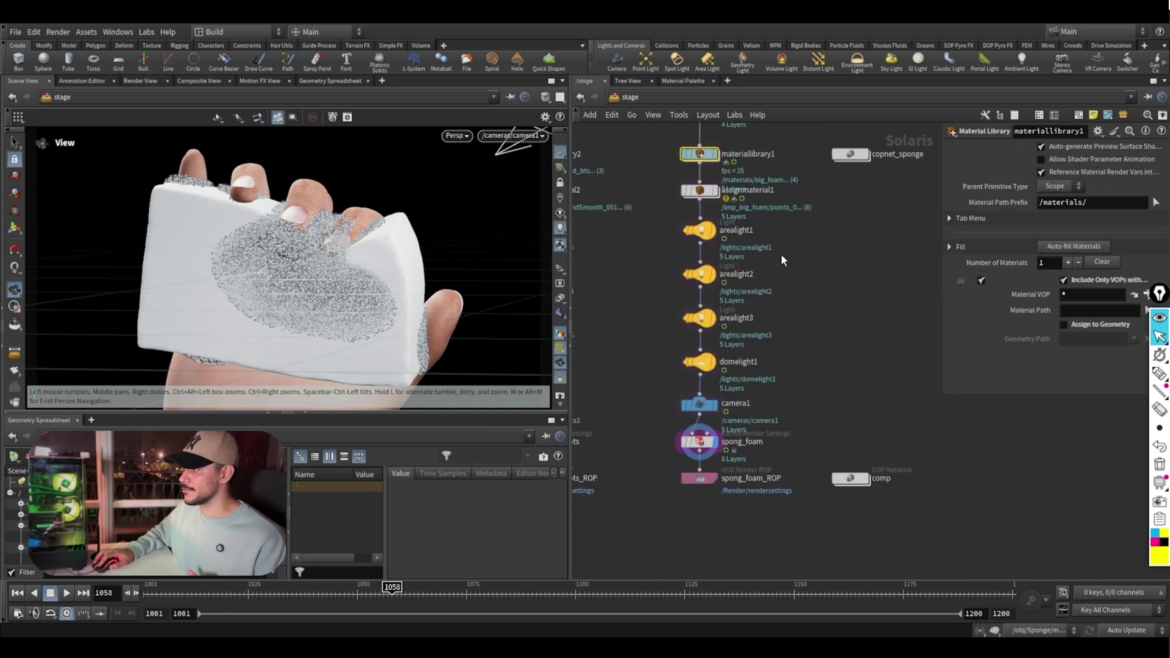
drag(750, 311, 693, 372)
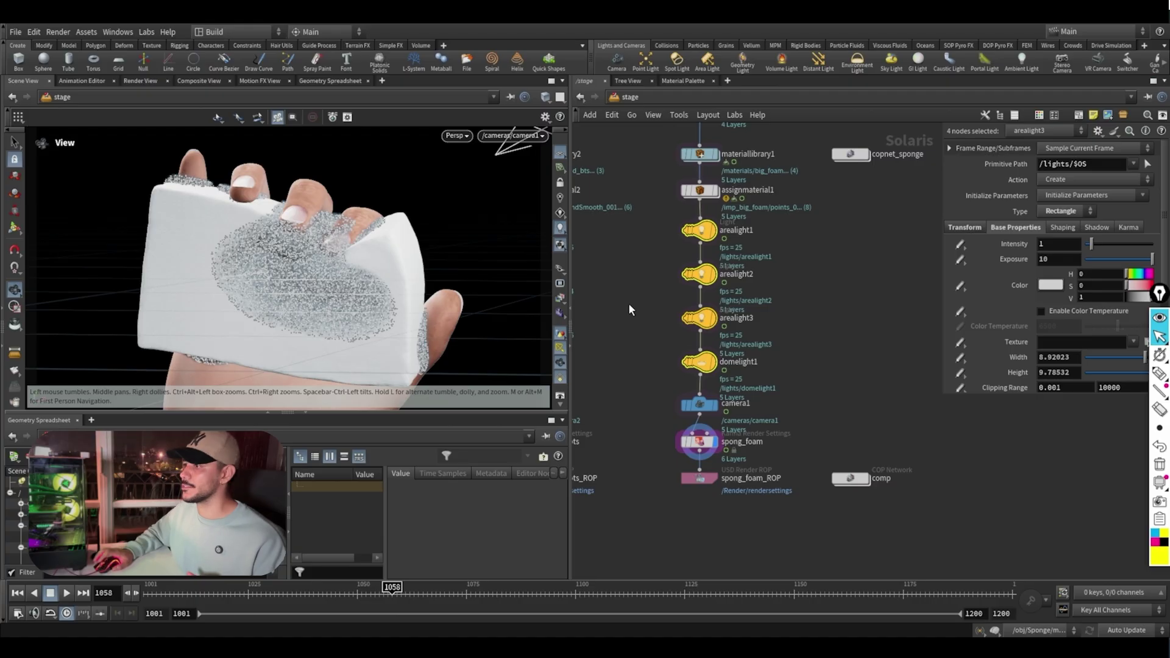
click(735, 363)
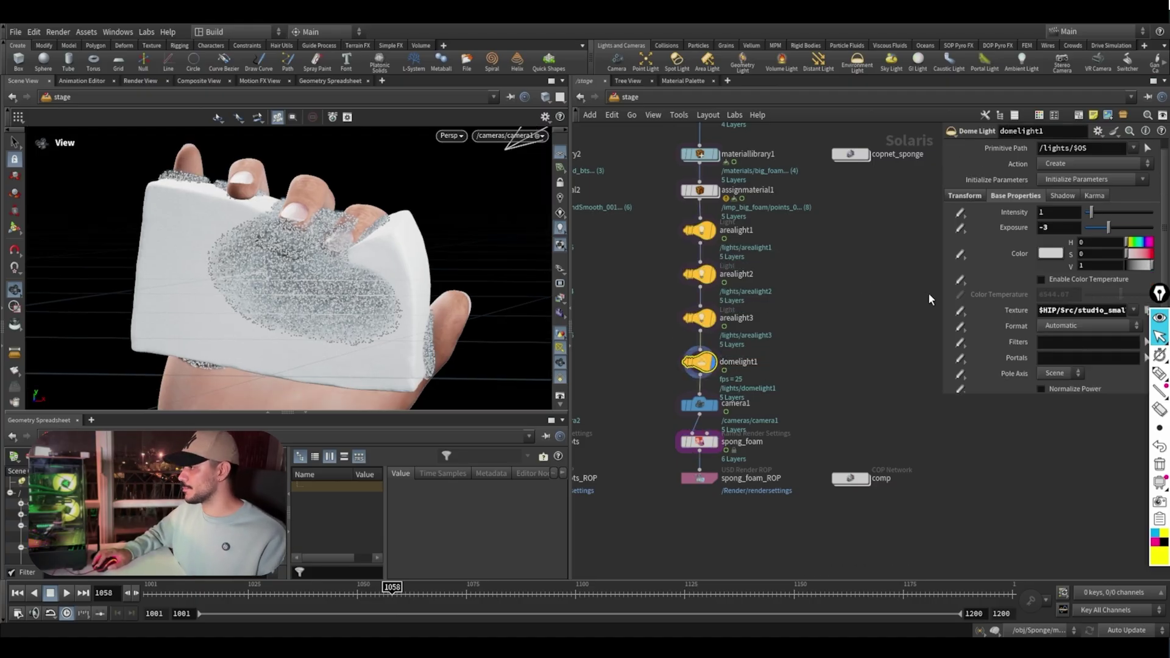
drag(942, 296, 850, 297)
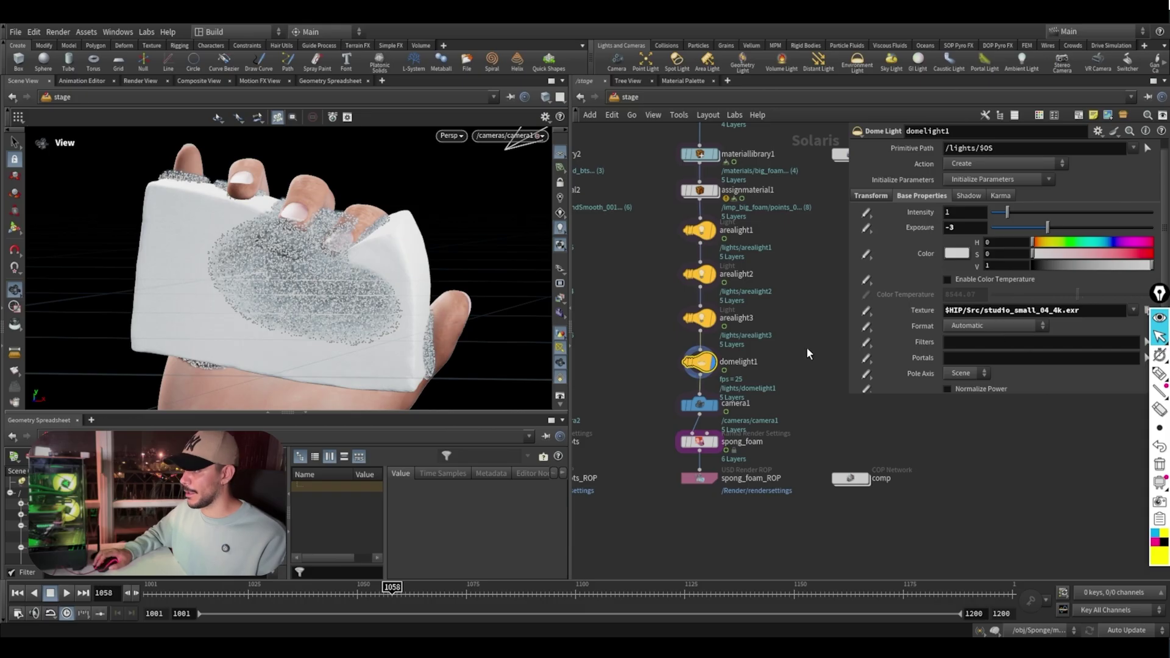
Step: Open the sponge material inside materiallibrary1 and look over its whole node network
scroll(807, 346, down, 4)
scroll(772, 372, up, 1)
middle_drag(773, 373, 763, 397)
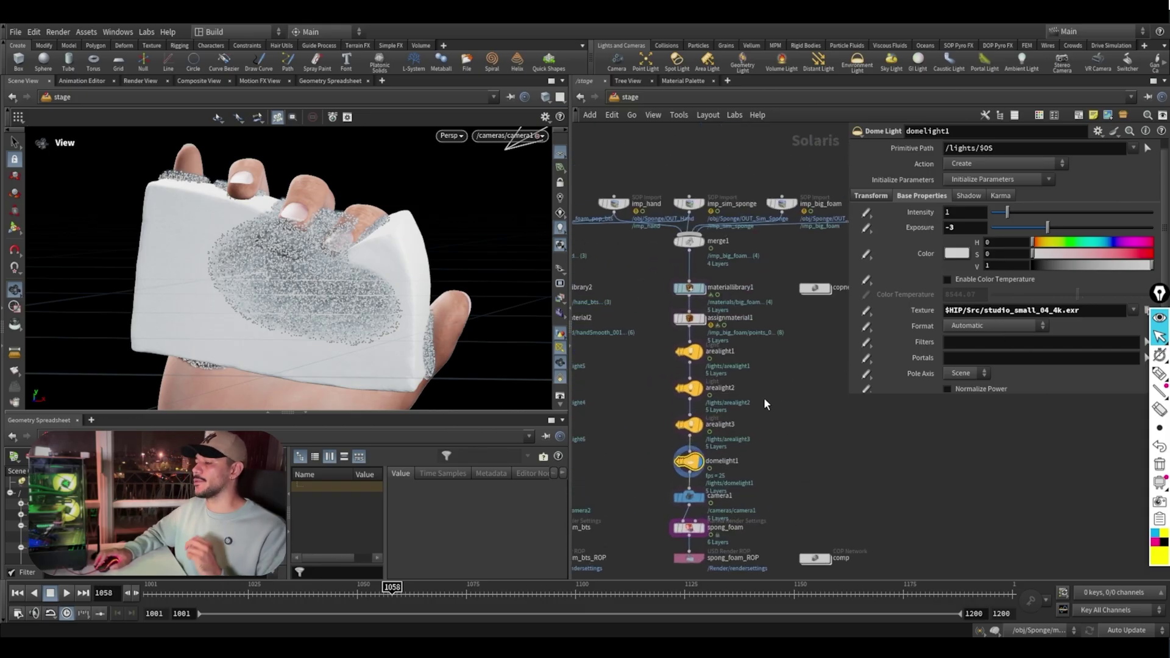
double_click(692, 288)
middle_drag(766, 288, 752, 449)
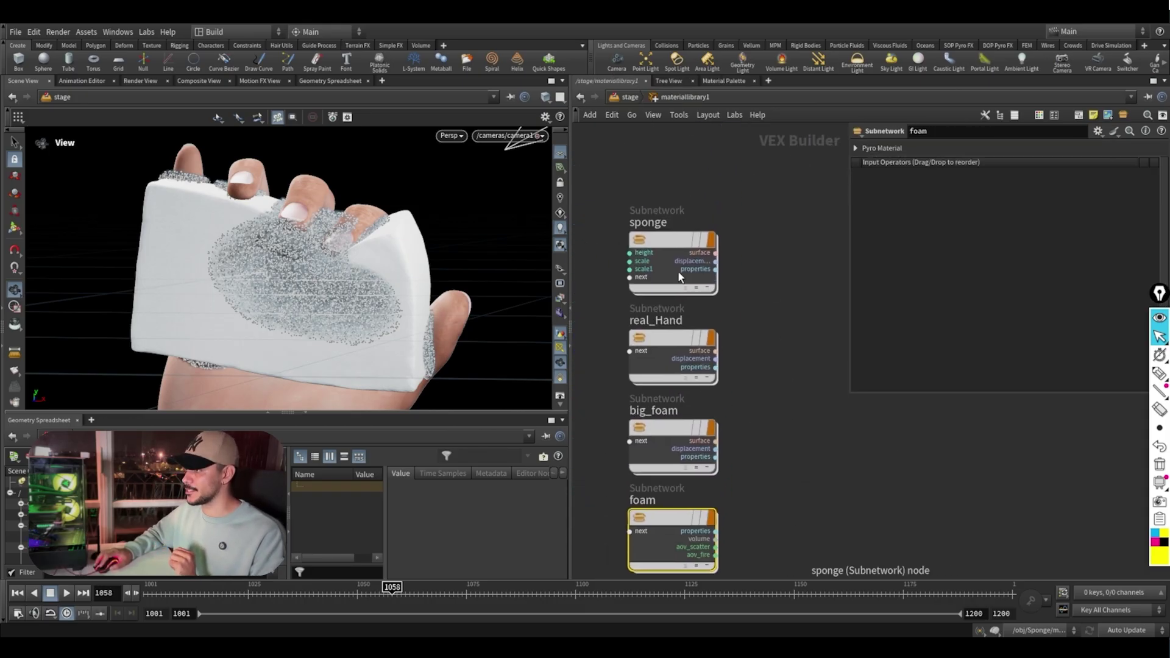
double_click(666, 251)
middle_drag(757, 264, 645, 273)
scroll(645, 273, down, 3)
scroll(734, 426, down, 1)
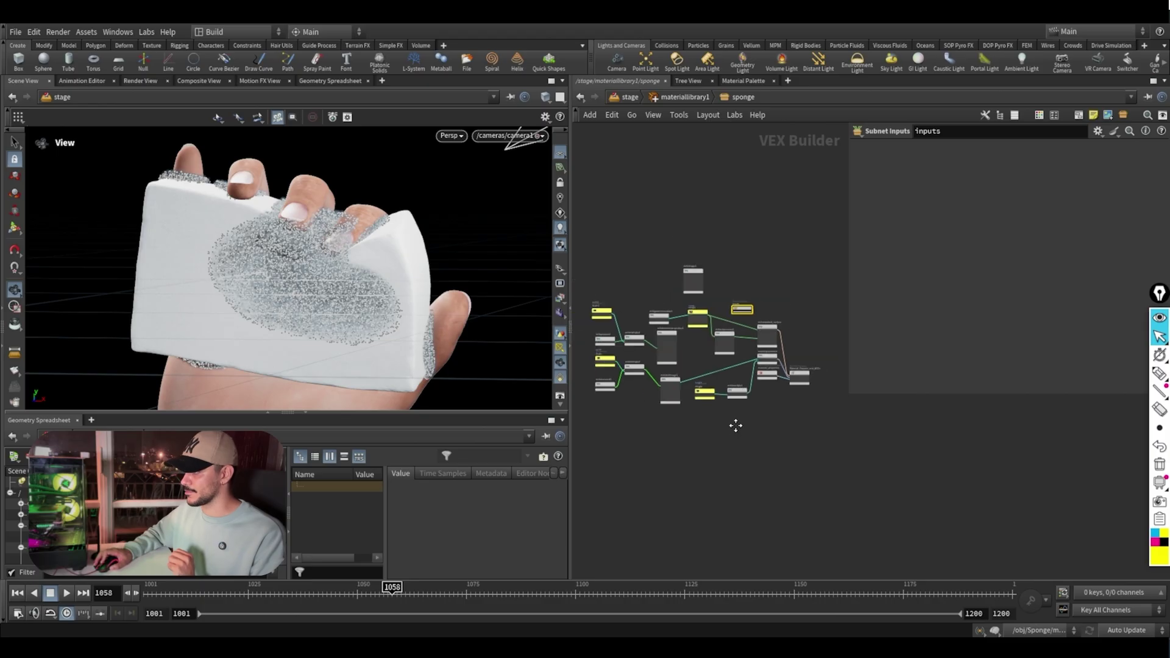
middle_drag(734, 426, 750, 435)
scroll(750, 435, up, 1)
click(713, 431)
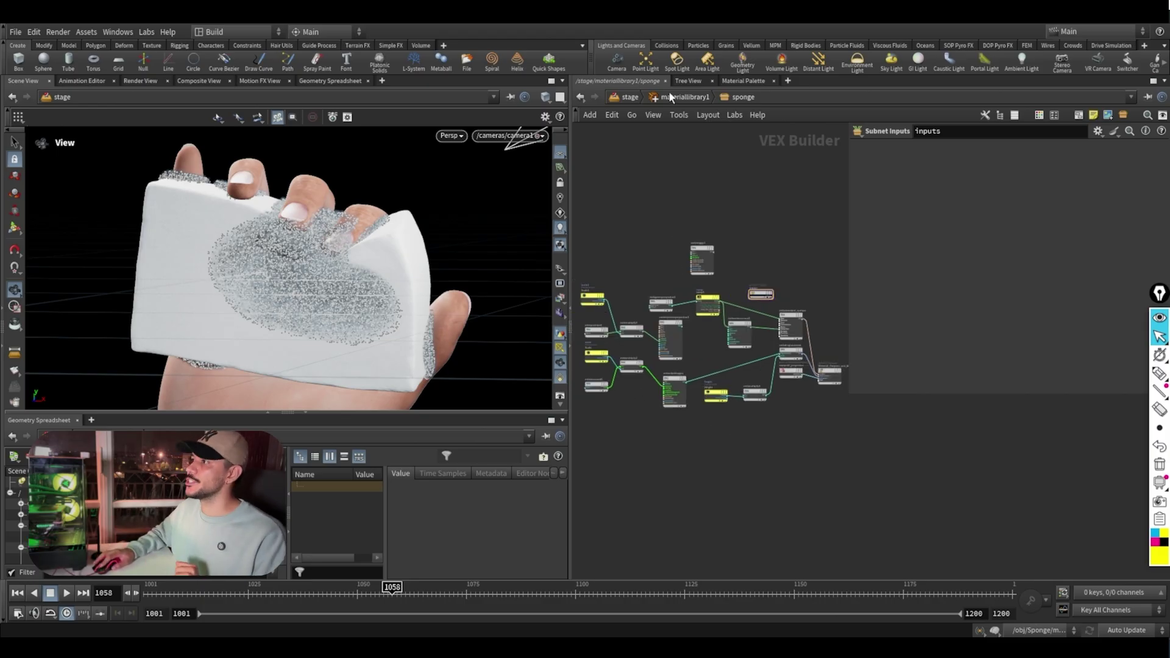
Step: Switch to the browser to show the Sketchfab Rigged hand page and the YouTube Copernicus sponge texture tutorial, and return to Houdini
click(519, 648)
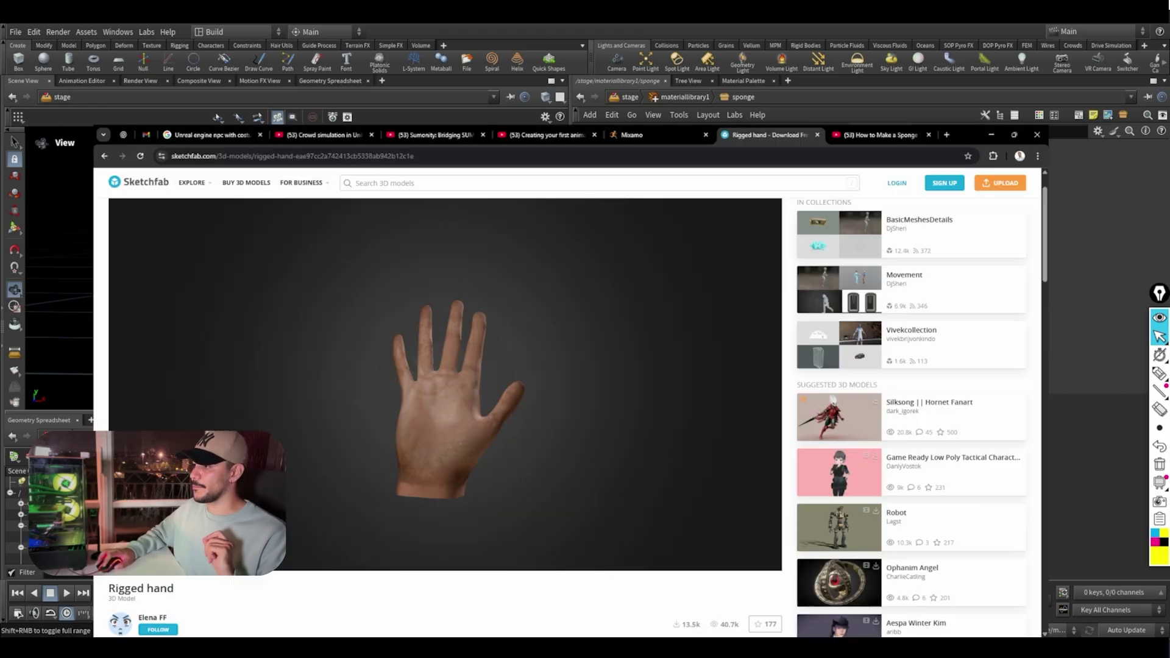
key(ctrl+Tab)
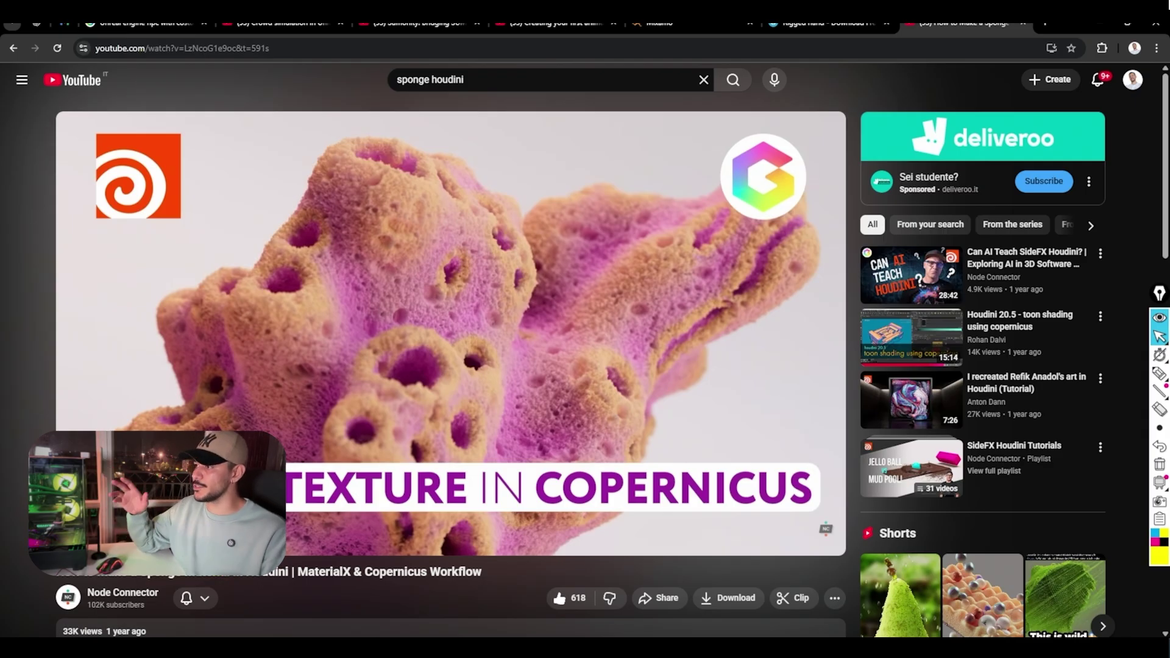
click(705, 646)
Step: Examine the texture nodes inside copnet_sponge from the stage level, and briefly bring the YouTube sponge tutorial back up for reference
key(u)
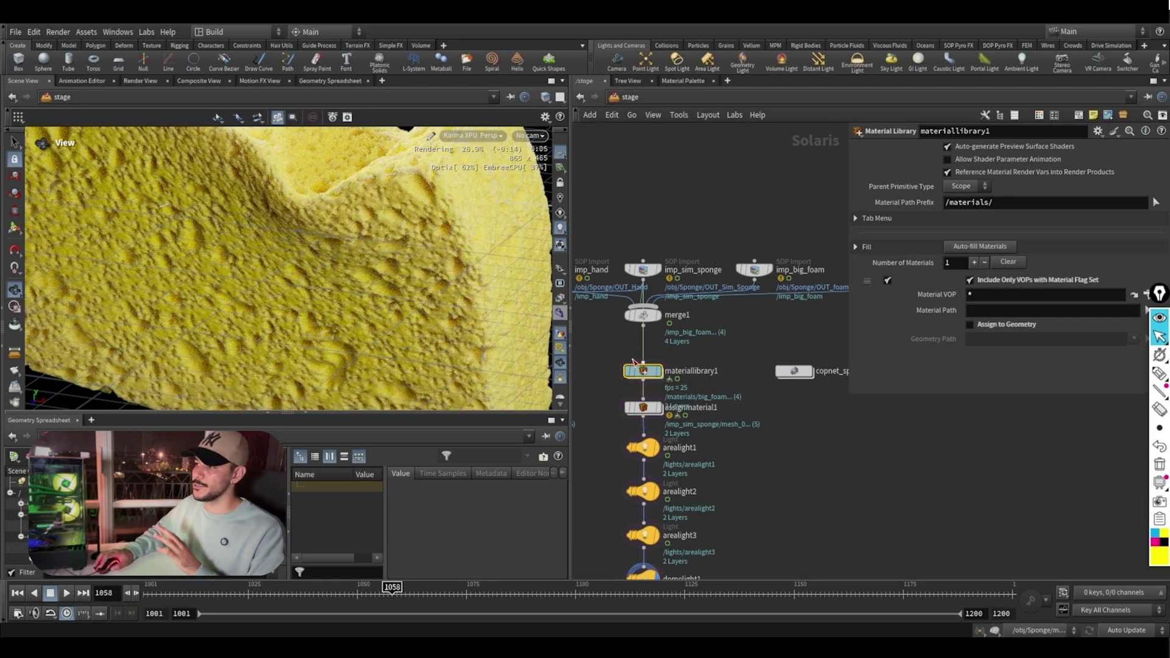
mouse_move(646, 381)
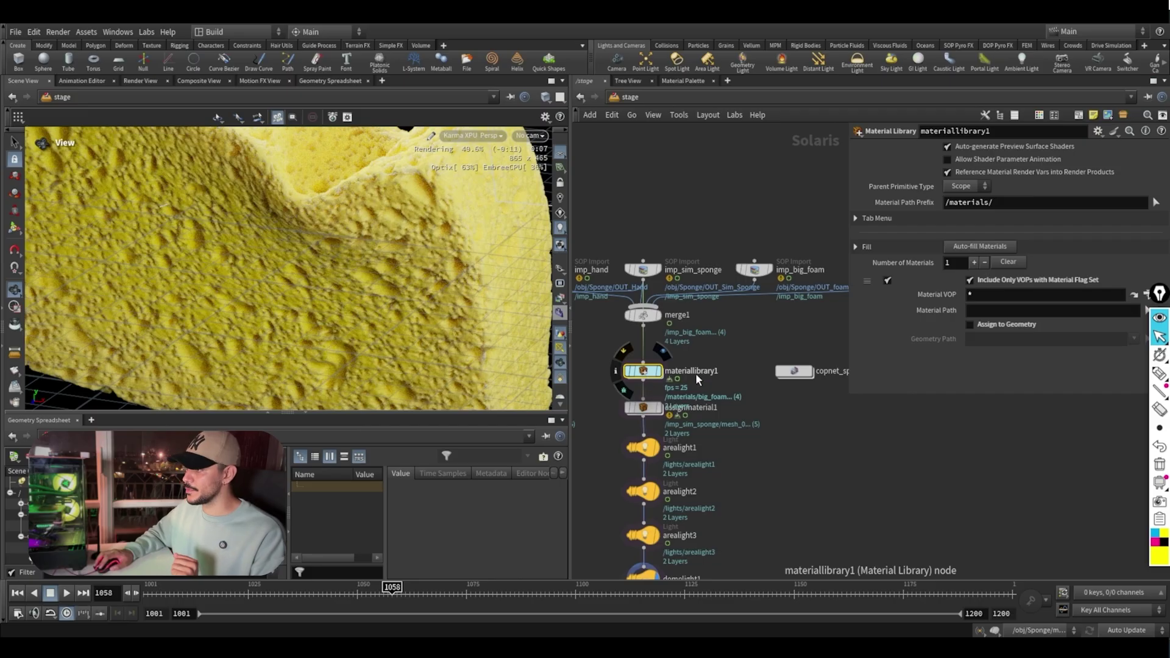
double_click(795, 373)
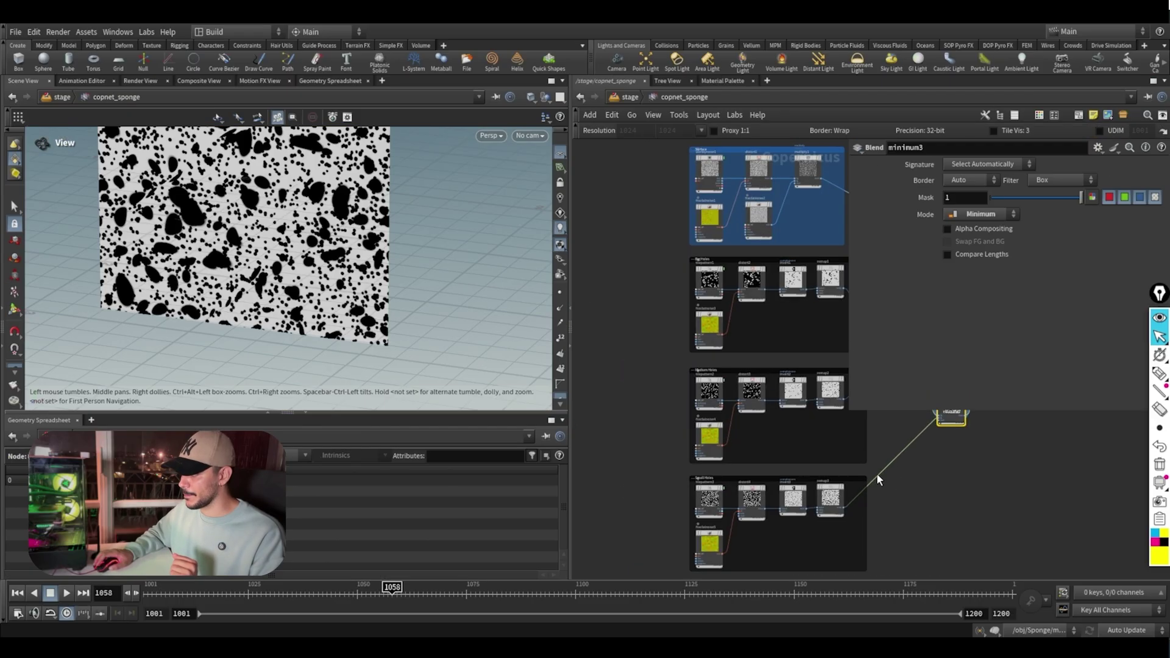
key(h)
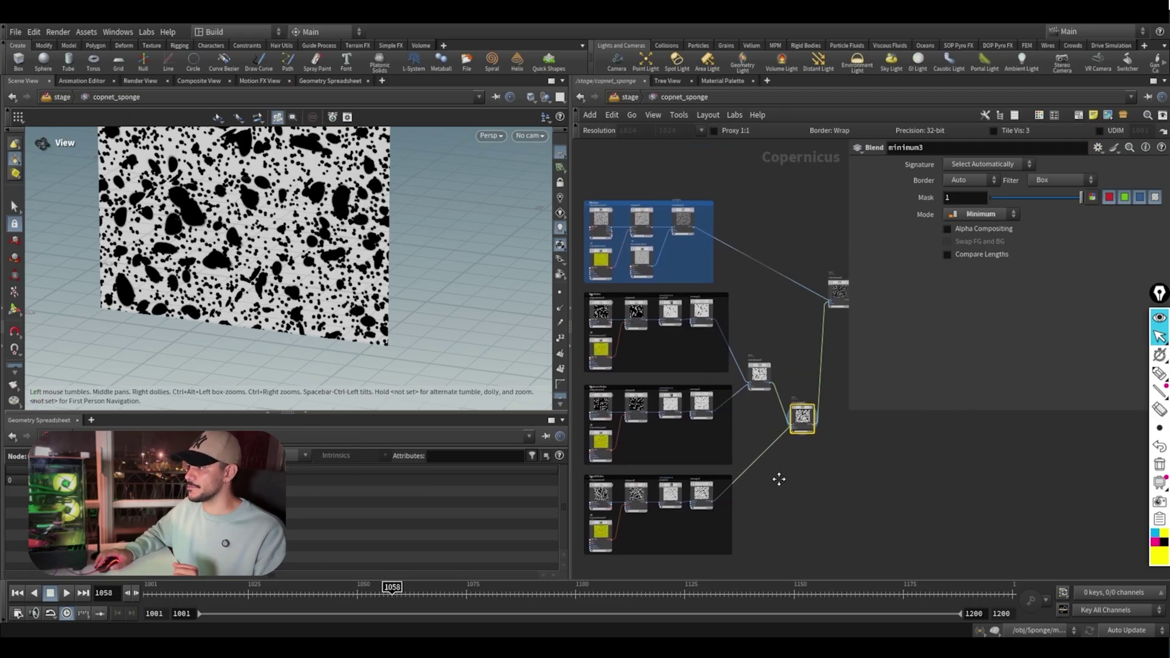
click(632, 97)
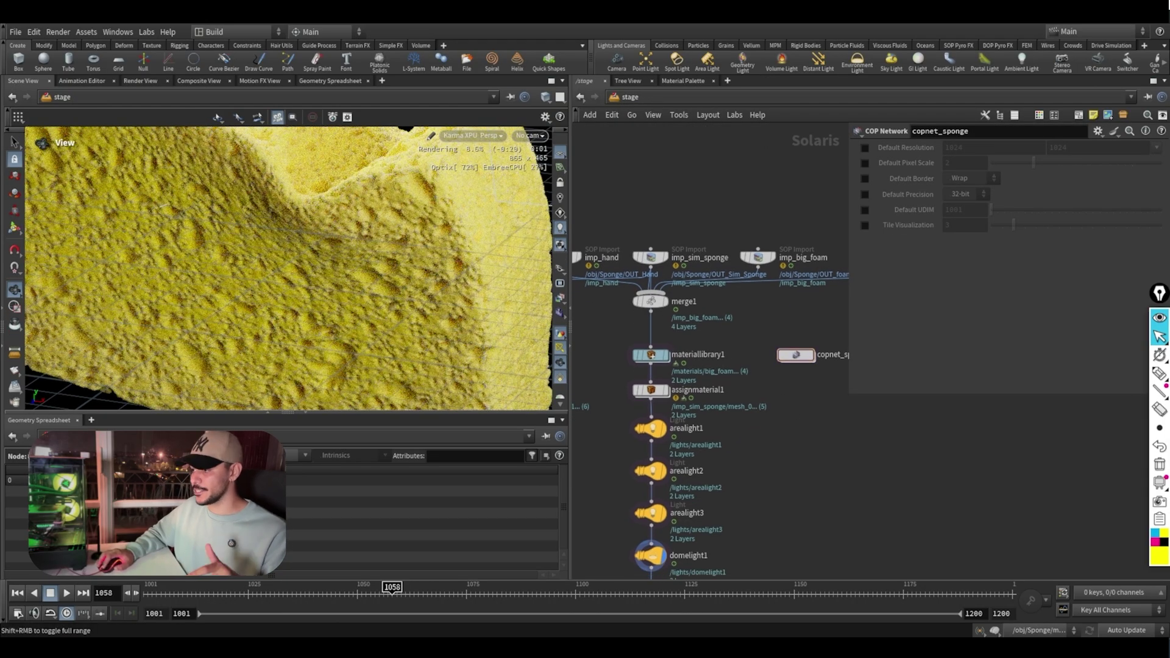
key(alt+Tab)
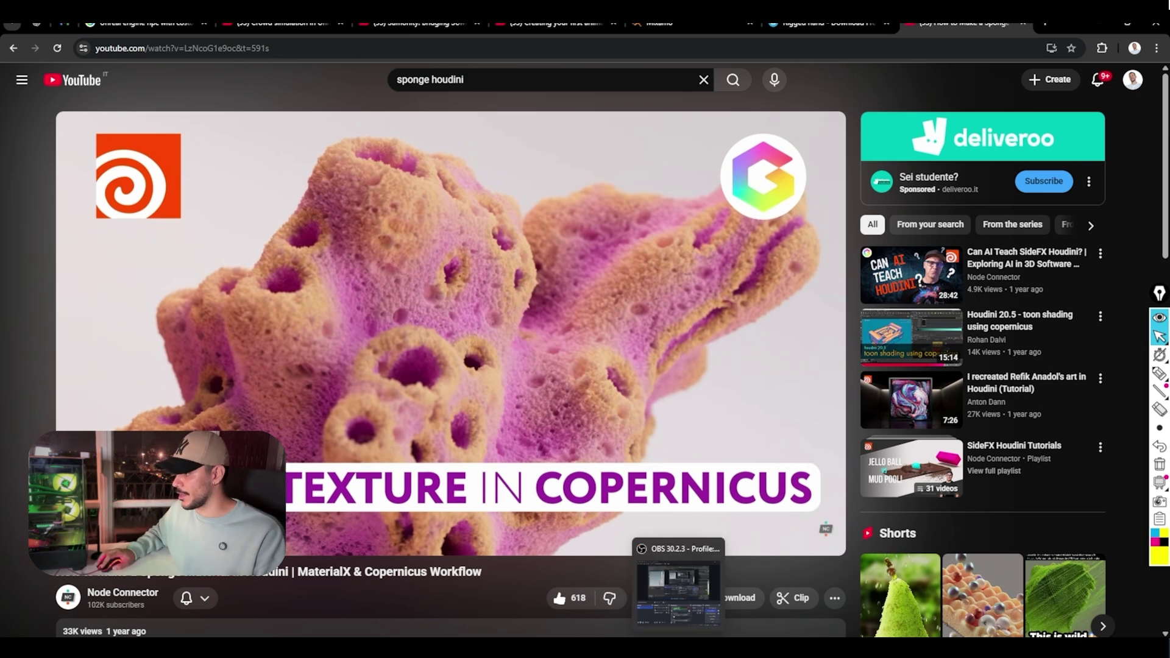
click(679, 648)
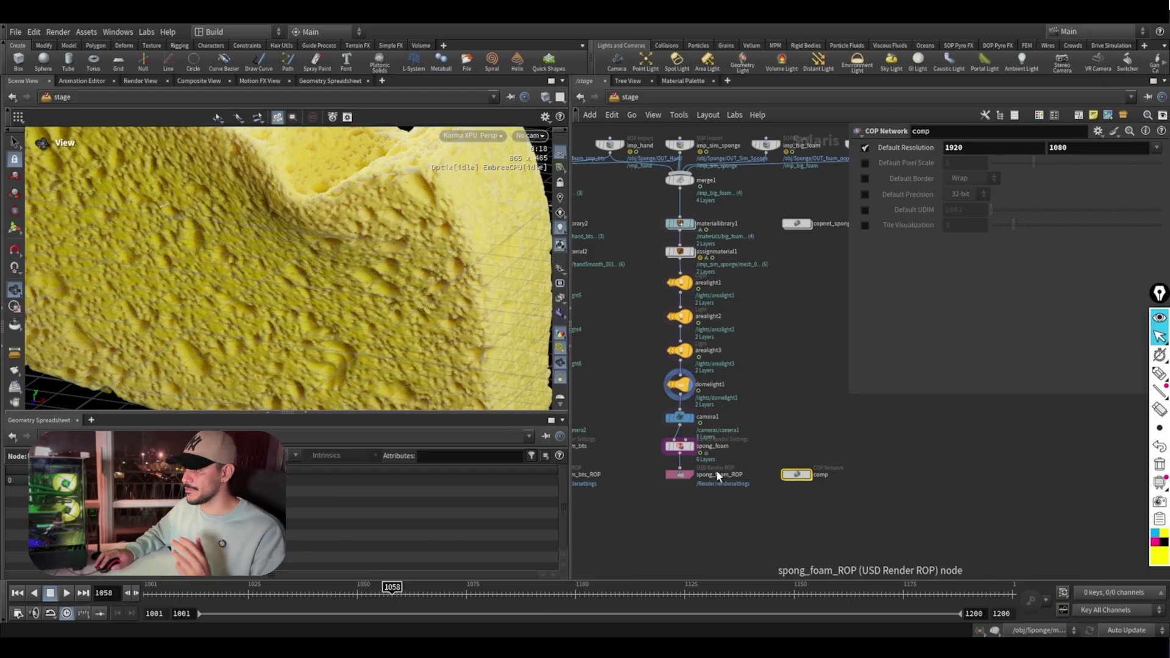
Step: Open the comp network, show the file1 render in the Composite View, and scrub the sequence to frame 1127
double_click(797, 476)
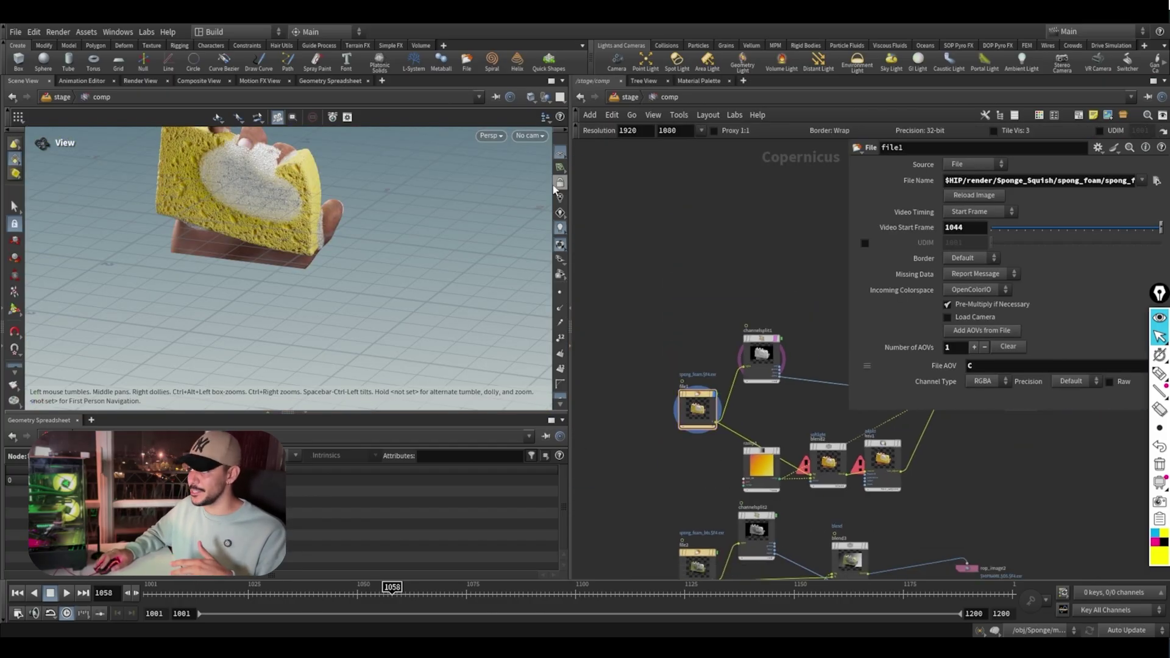
click(204, 82)
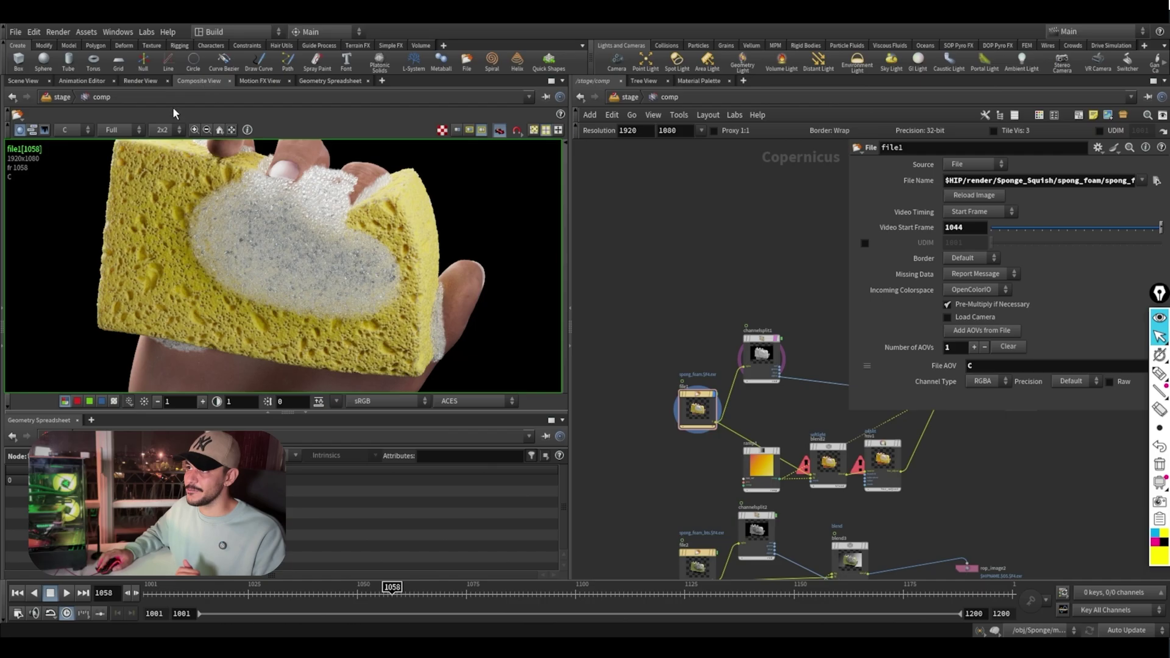
scroll(289, 233, down, 3)
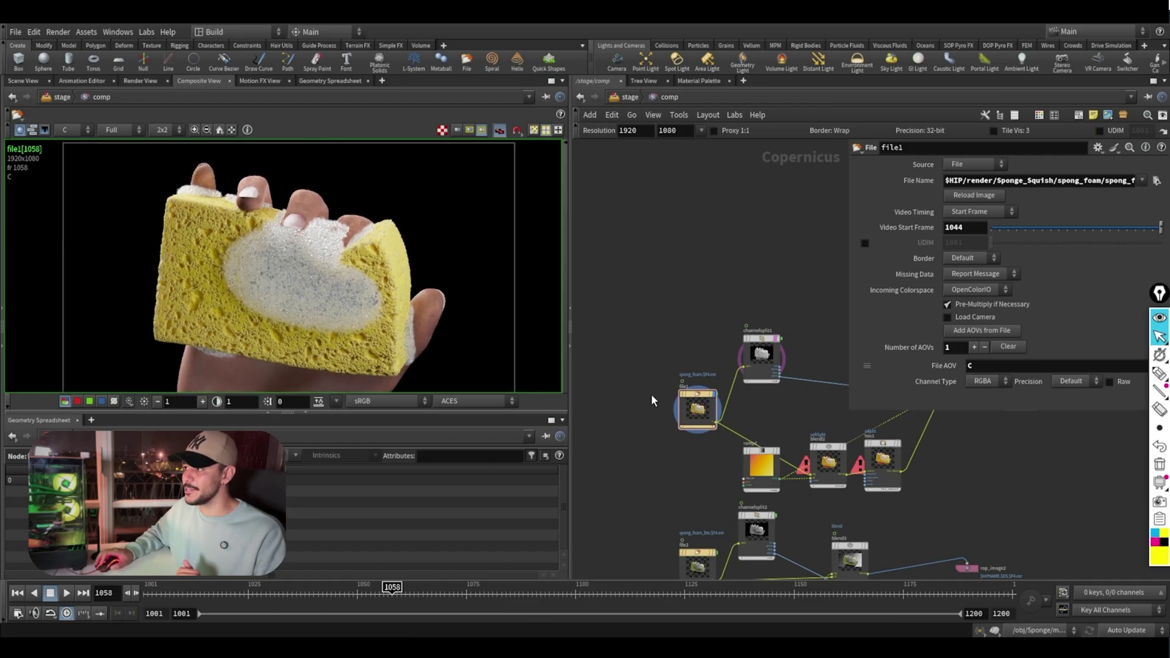
scroll(650, 394, up, 3)
drag(409, 597, 359, 594)
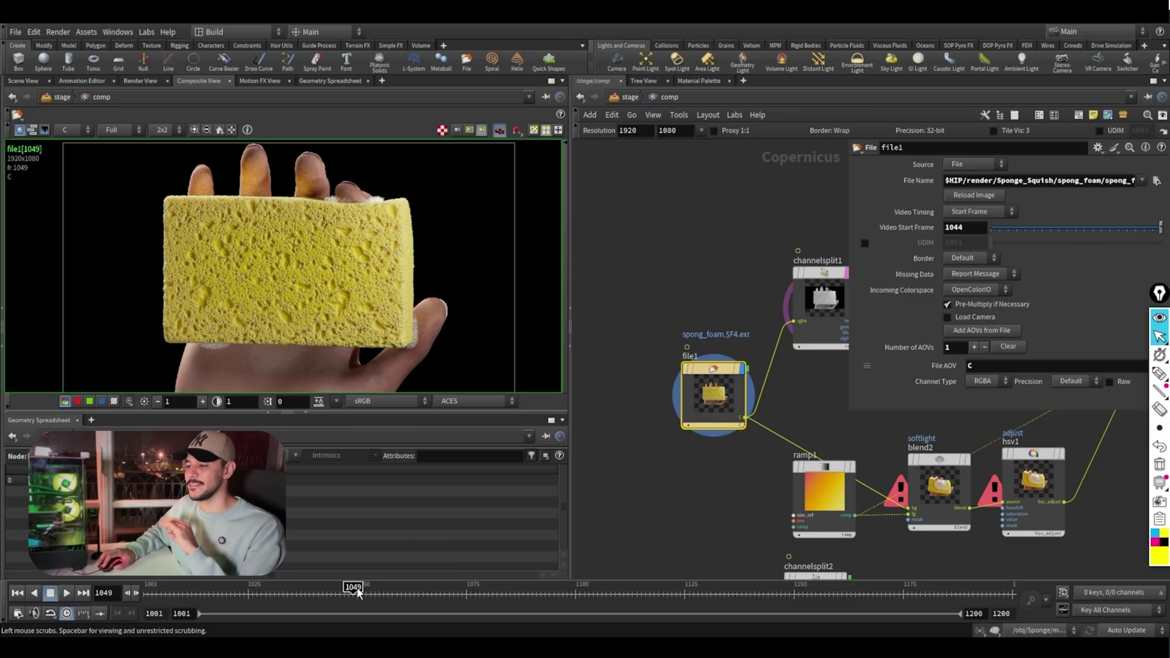
drag(364, 587, 384, 588)
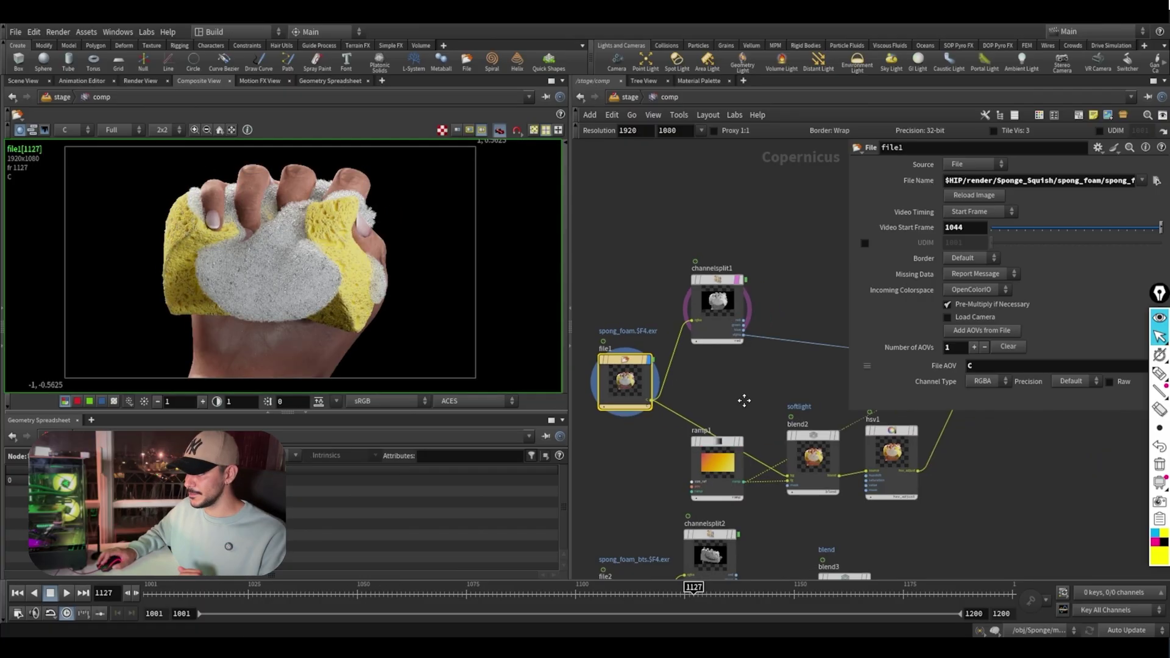
Step: Display the hsv2 result of the composite with its gradient background, and scrub the timeline to frame 1148
scroll(744, 400, down, 3)
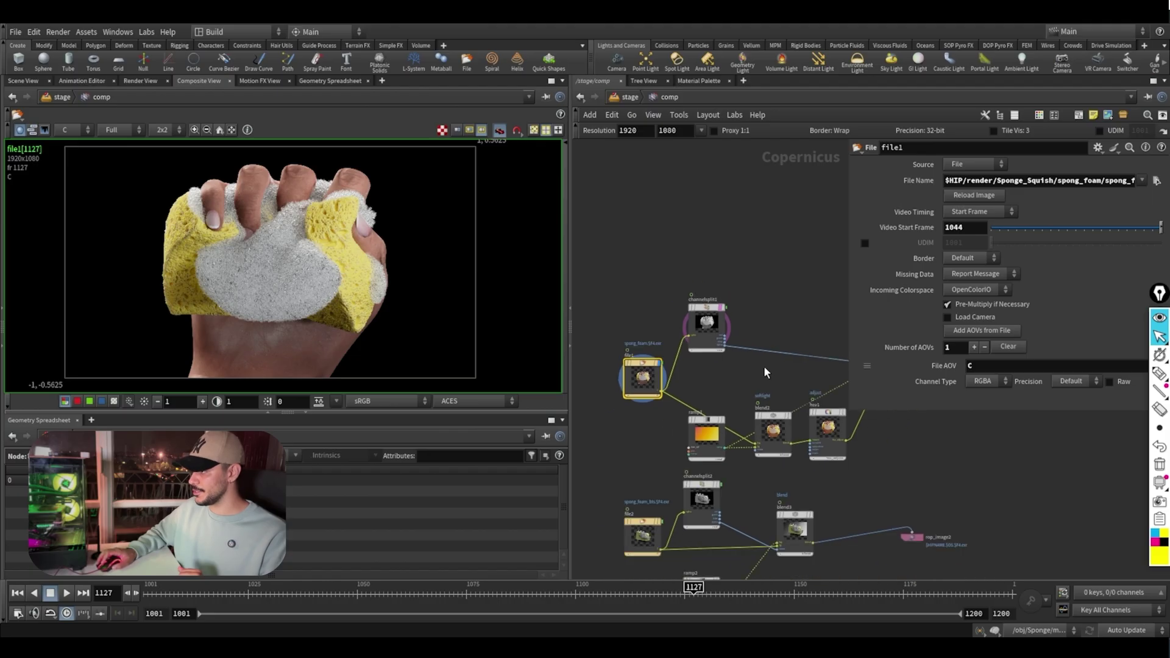
middle_drag(735, 371, 692, 367)
scroll(705, 363, down, 1)
middle_drag(745, 308, 685, 258)
scroll(769, 341, up, 3)
middle_drag(772, 341, 783, 343)
scroll(784, 344, up, 2)
mouse_move(750, 276)
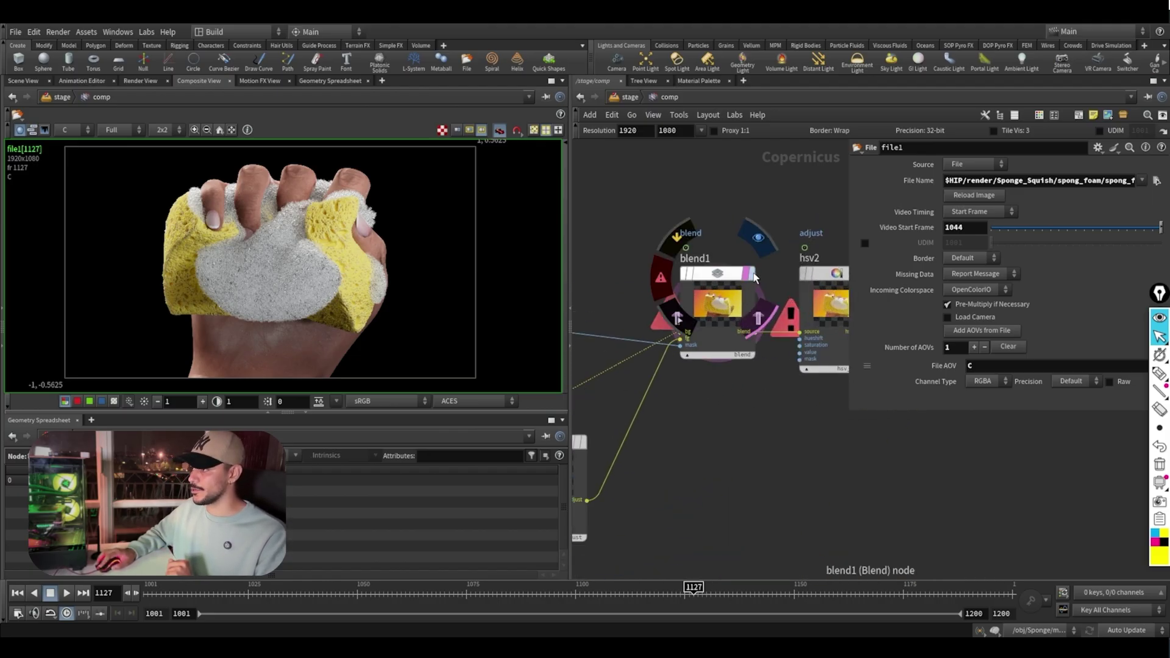
drag(332, 597, 786, 597)
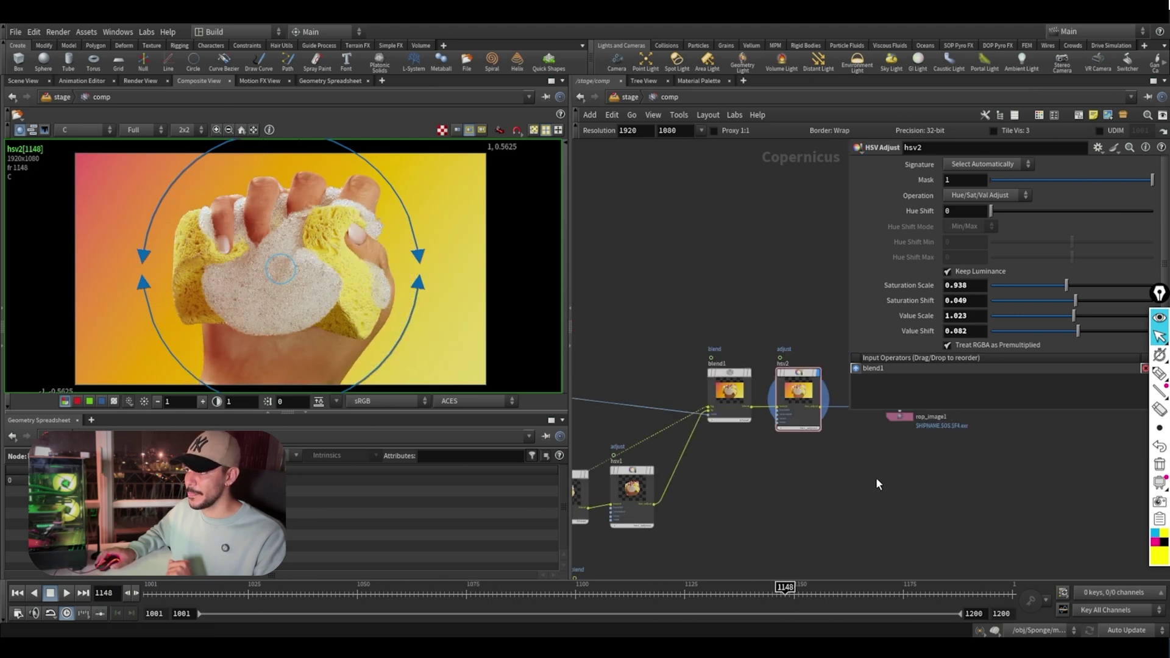
Step: Inspect the rop_image1 output settings, display the blend3 composite of the spong_foam_bts render, and scrub to frame 1116
middle_drag(876, 477, 797, 402)
scroll(797, 402, down, 3)
middle_drag(683, 508, 779, 494)
scroll(623, 425, up, 3)
middle_drag(878, 479, 751, 451)
scroll(752, 451, up, 5)
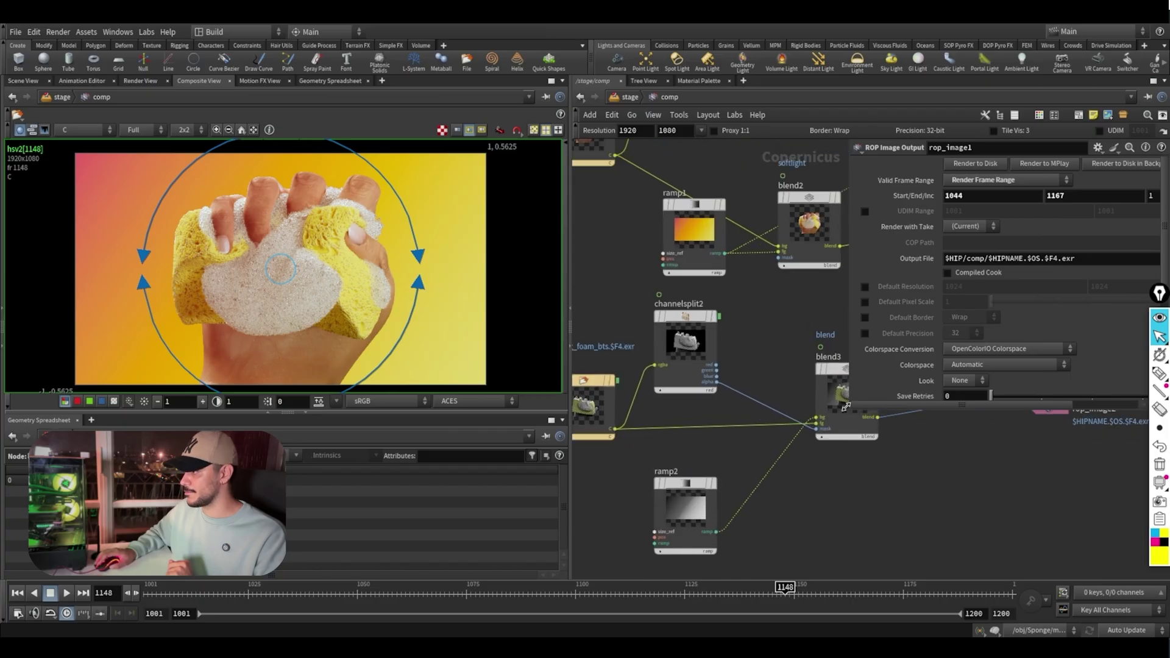
click(753, 366)
click(731, 384)
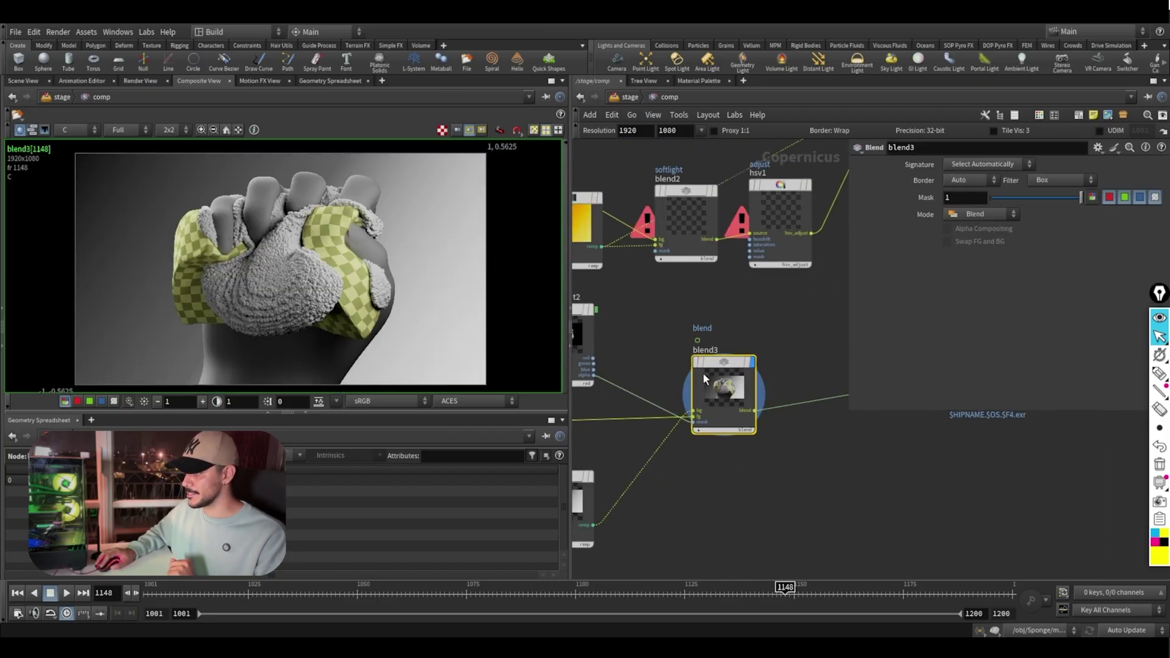
drag(738, 596, 623, 596)
Step: Display ramp1 in the Composite View and inspect its colour gradient settings
scroll(748, 502, down, 3)
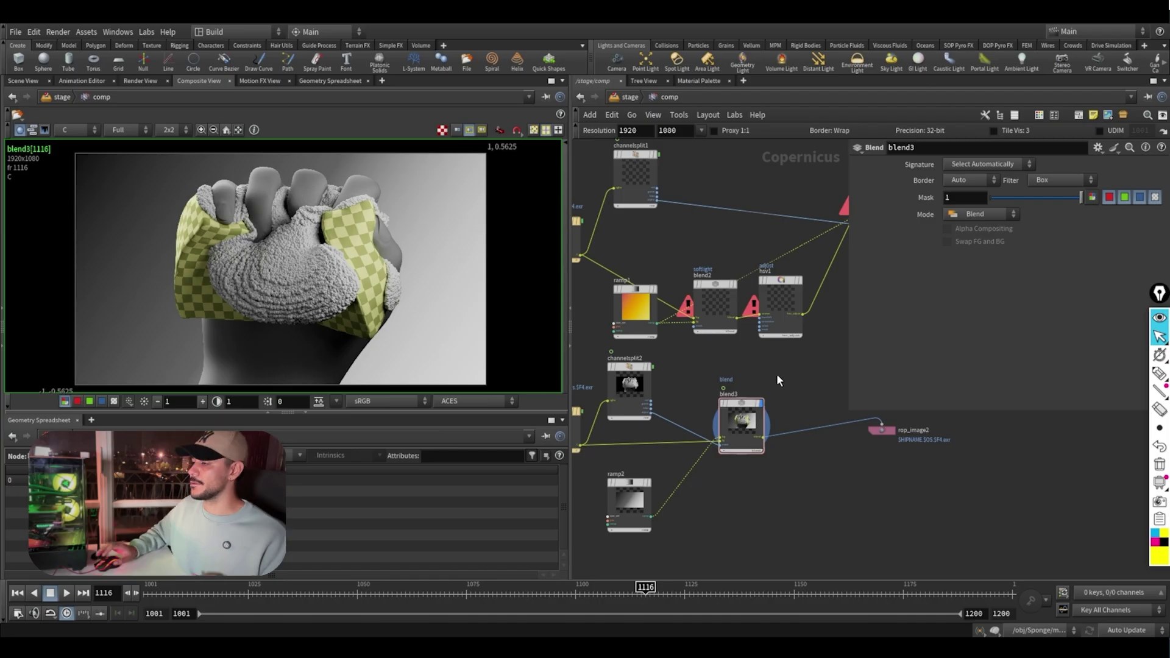
middle_drag(823, 375, 838, 417)
scroll(720, 272, up, 3)
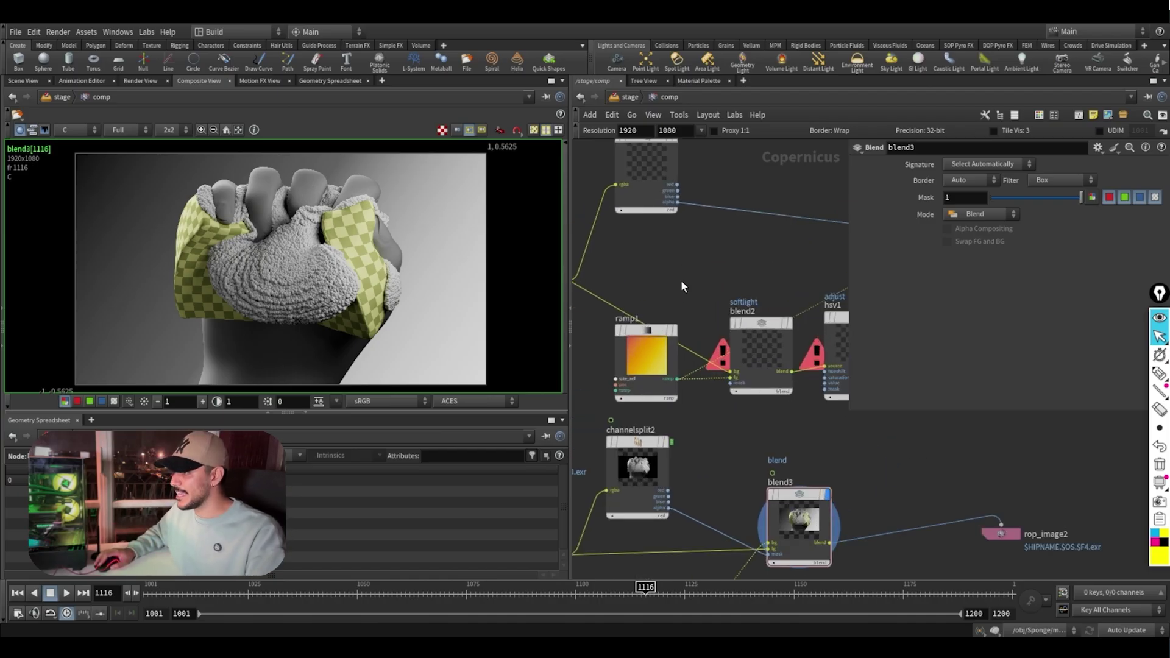
click(674, 334)
scroll(677, 338, up, 3)
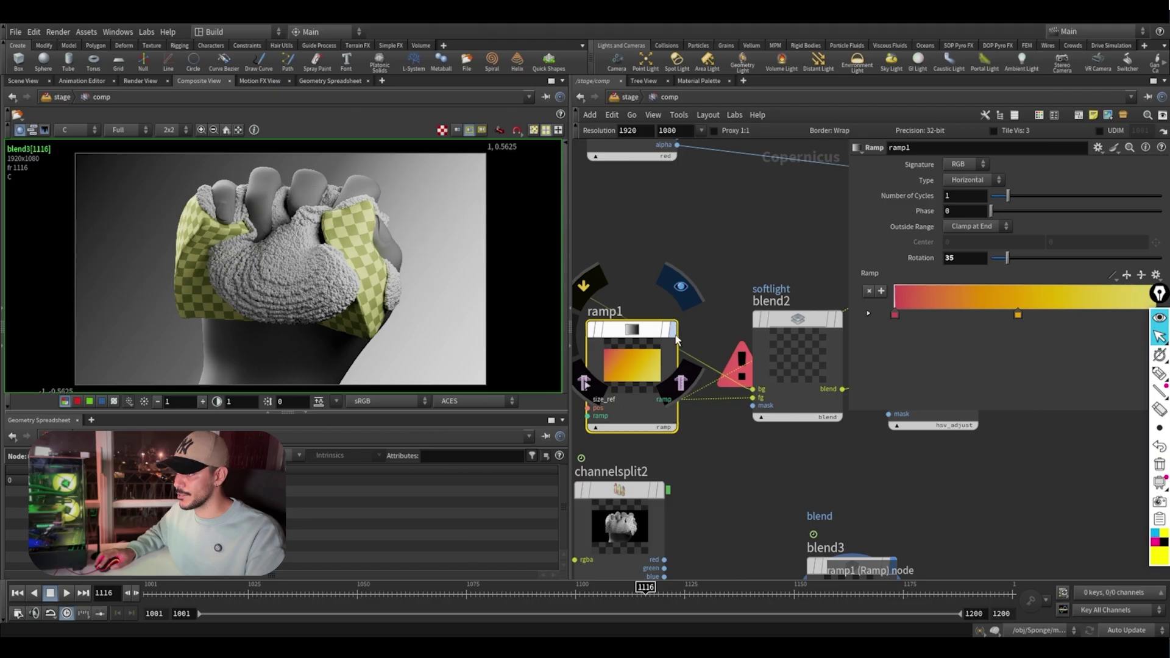
click(675, 338)
scroll(704, 273, down, 3)
middle_drag(736, 262, 554, 346)
middle_drag(709, 352, 753, 356)
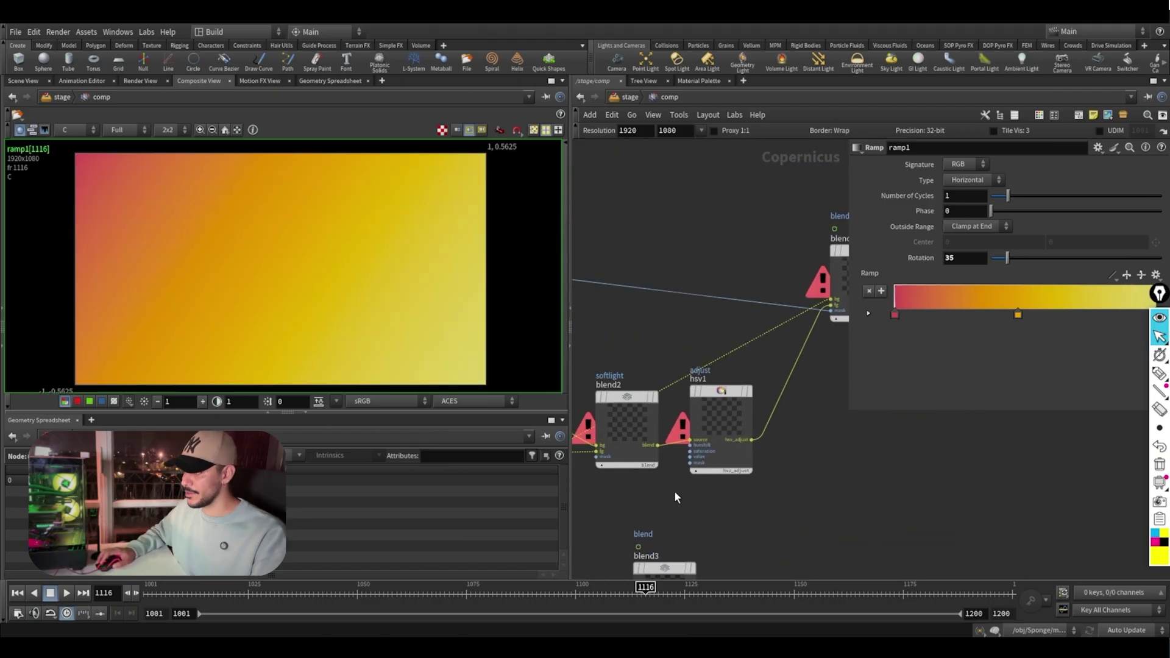
Step: Display blend2 and inspect how it mixes the file1 render with ramp1 in SoftLight mode
middle_drag(660, 495, 723, 488)
drag(723, 495, 676, 427)
click(719, 388)
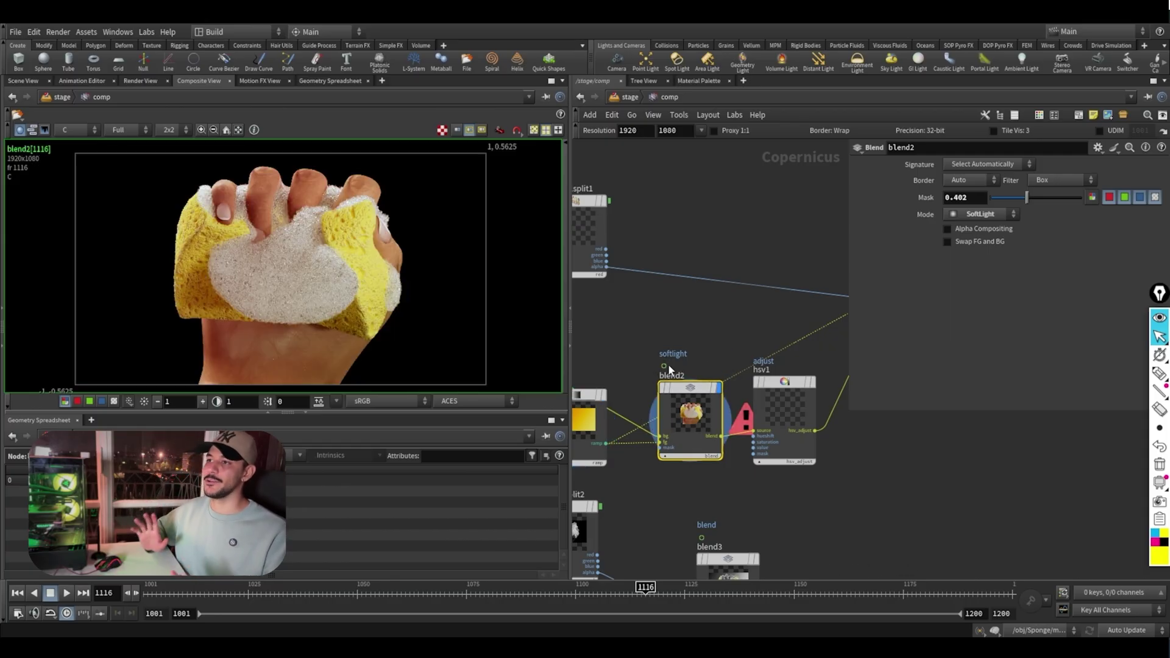
middle_drag(668, 338, 831, 333)
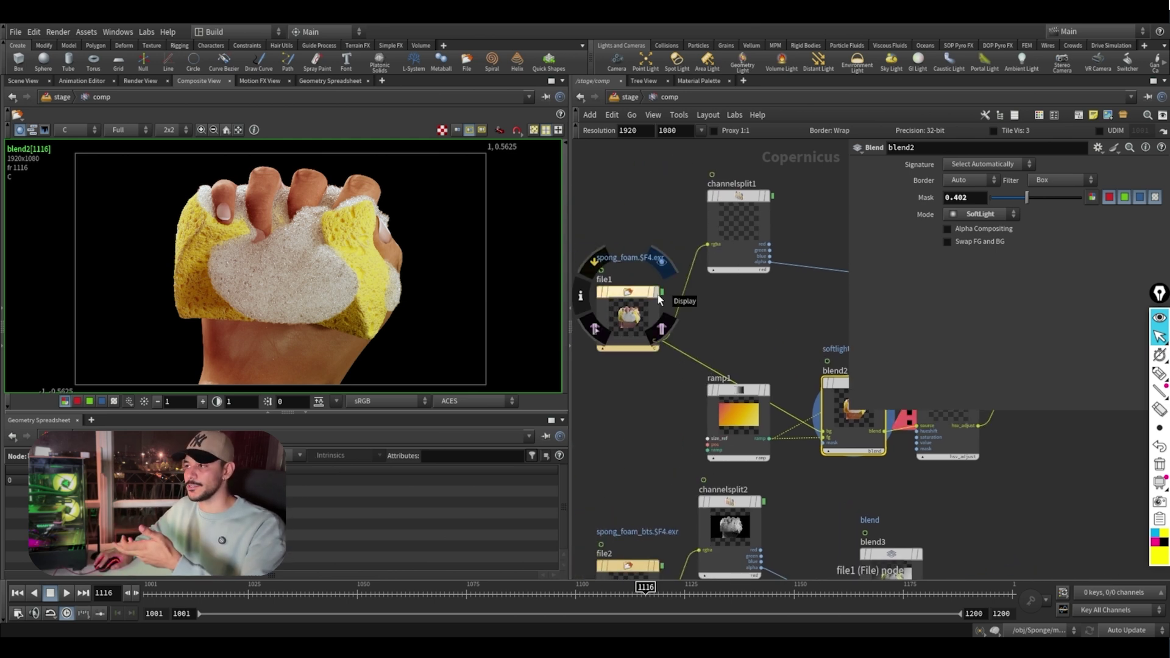
middle_drag(658, 300, 556, 275)
mouse_move(733, 347)
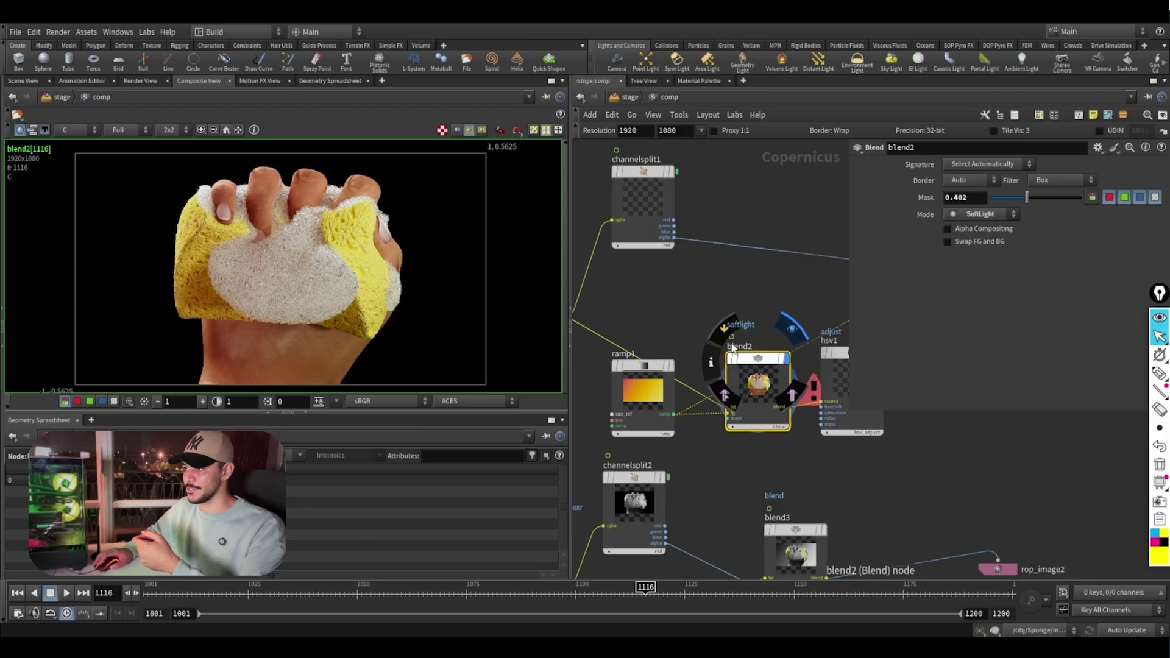
Step: Display blend1, and bypass blend2 and hsv1 to compare the composite without the colour adjustments
middle_drag(838, 339, 572, 349)
scroll(752, 256, up, 1)
click(761, 199)
drag(768, 396, 701, 282)
middle_drag(692, 365, 799, 352)
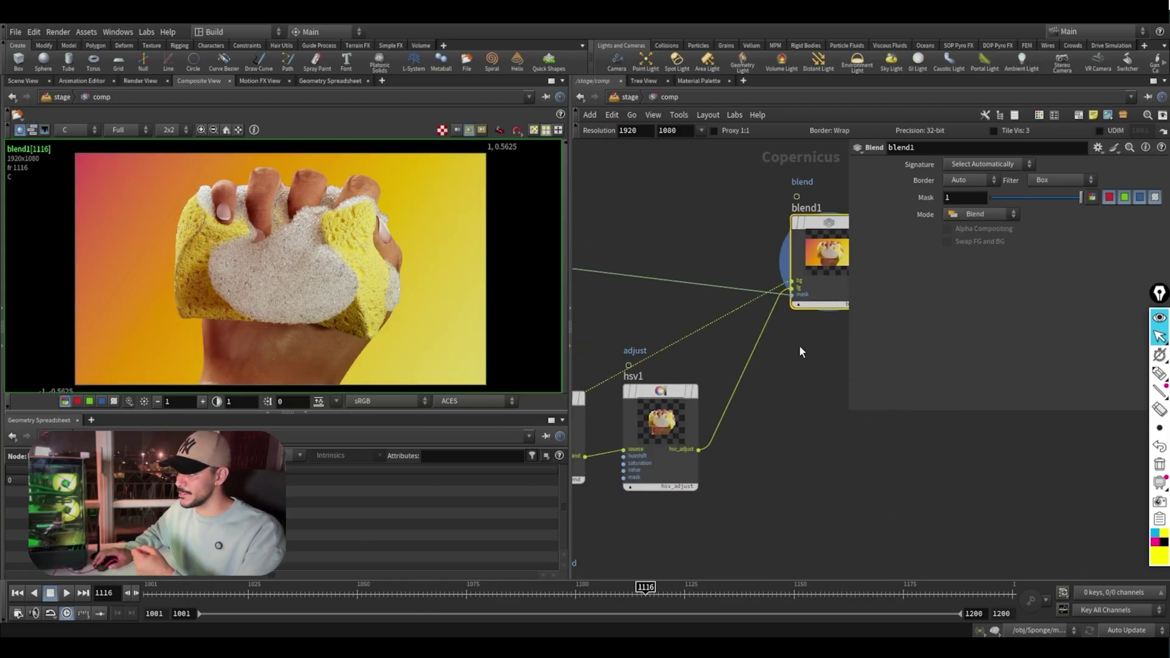
scroll(801, 352, down, 3)
drag(815, 438, 674, 400)
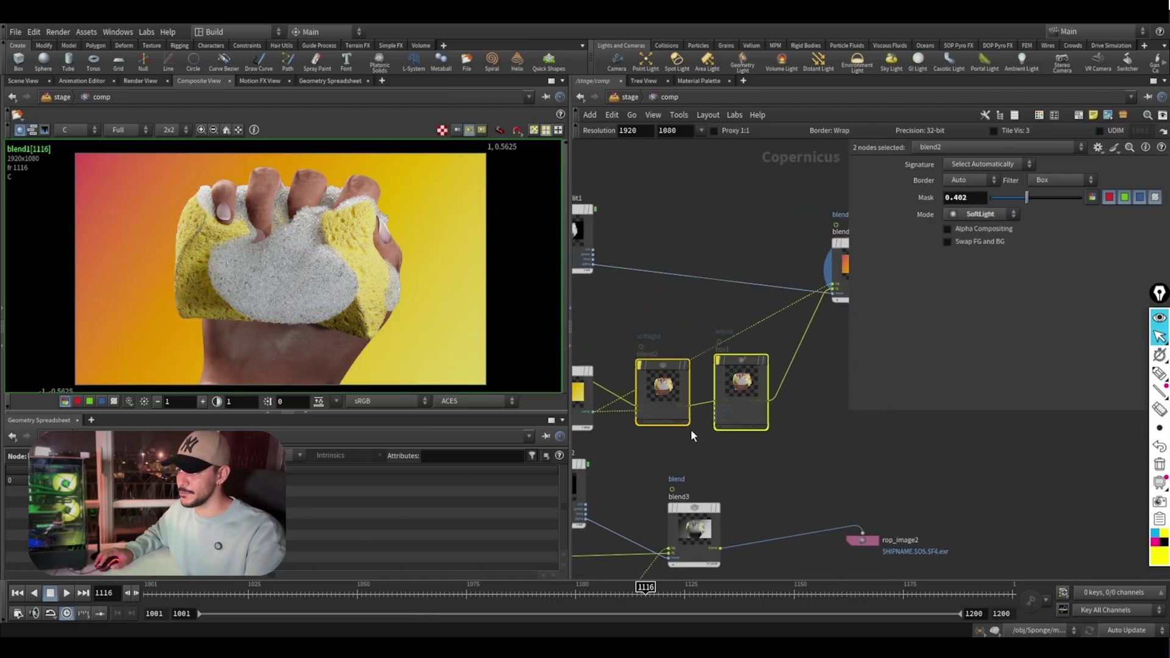